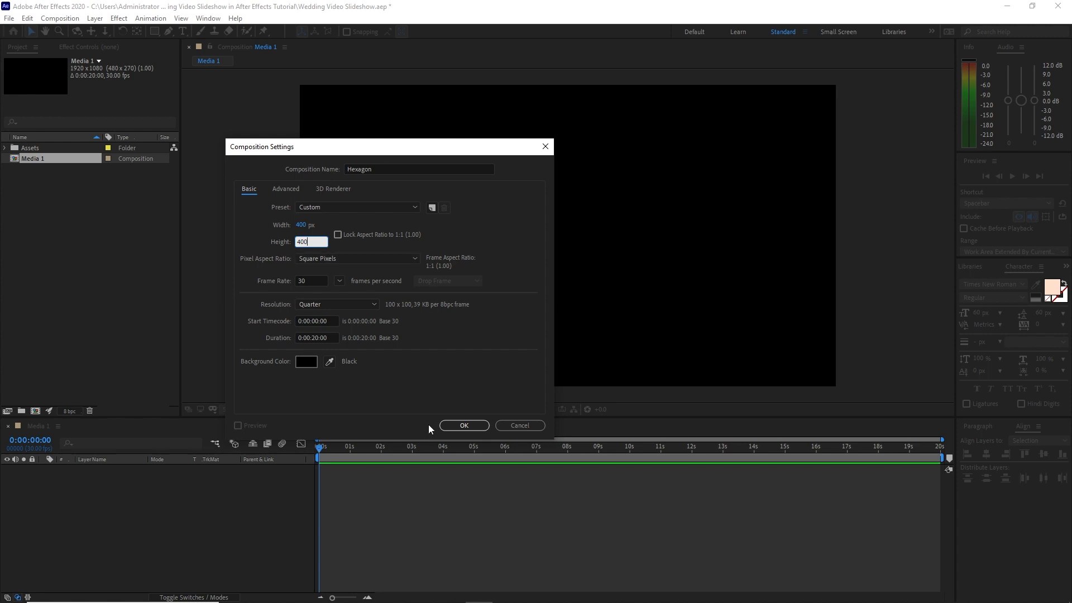
Create the 400 × 400 px Hexagon composition and place Plum Color.png, scaled down, over its upper-left corner
{"action": "left_click", "coordinate": [464, 426]}
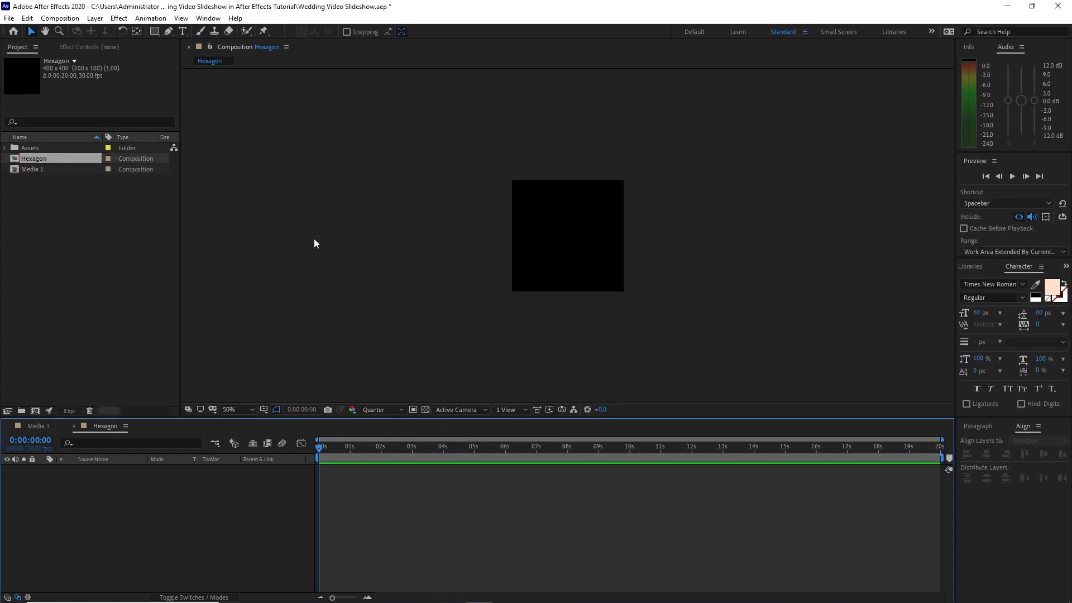
{"action": "scroll", "coordinate": [323, 256], "scroll_direction": "up", "scroll_amount": 2}
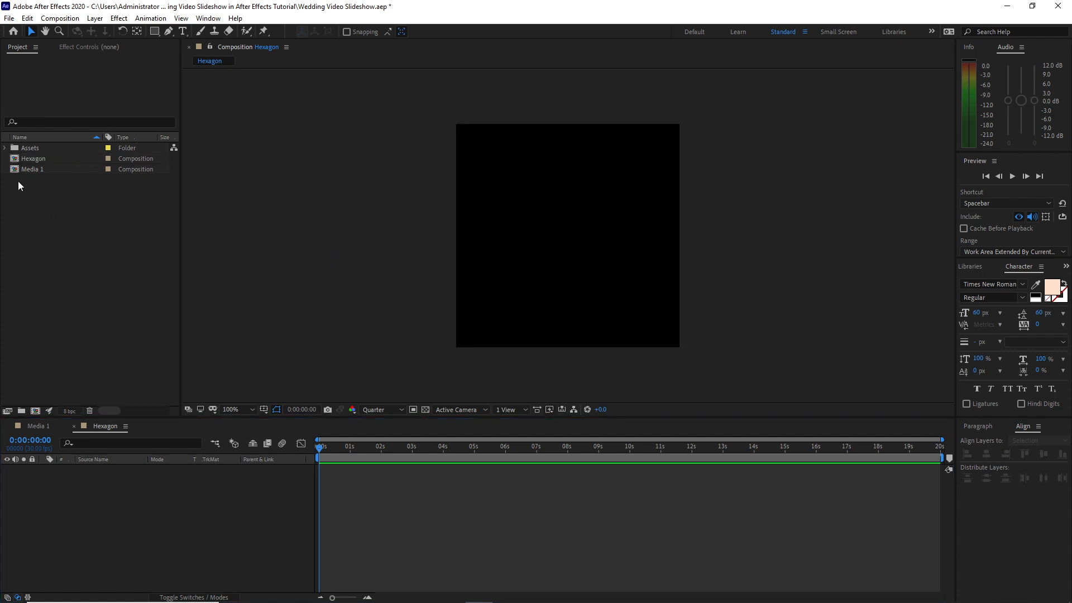
{"action": "left_click", "coordinate": [6, 148]}
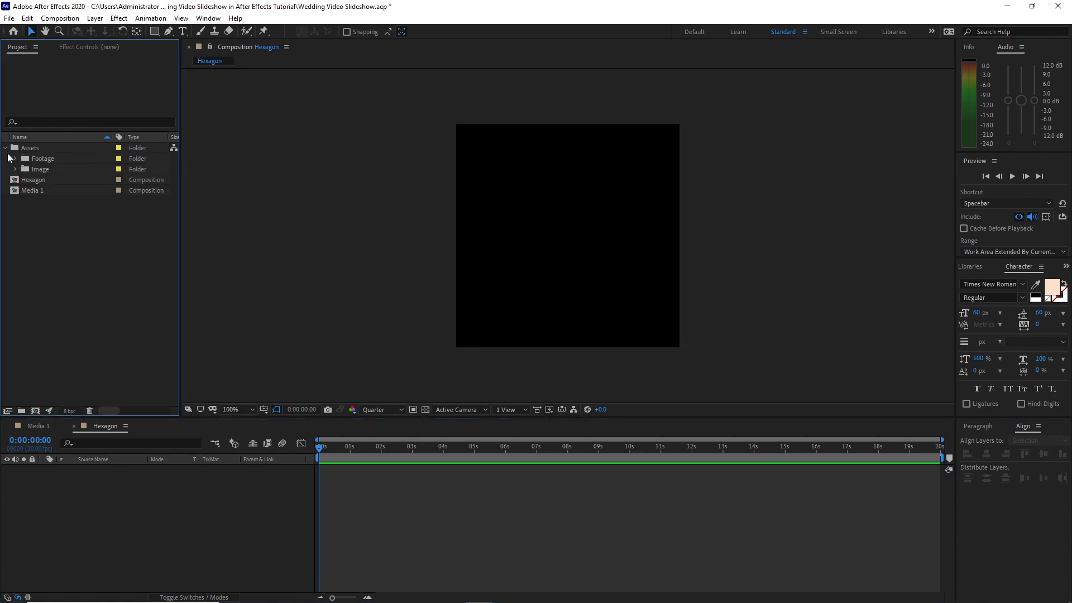
{"action": "left_click", "coordinate": [15, 169]}
{"action": "left_click_drag", "start_coordinate": [42, 210], "coordinate": [79, 487]}
{"action": "left_click_drag", "start_coordinate": [725, 354], "coordinate": [618, 269]}
{"action": "left_click_drag", "start_coordinate": [568, 239], "coordinate": [473, 130]}
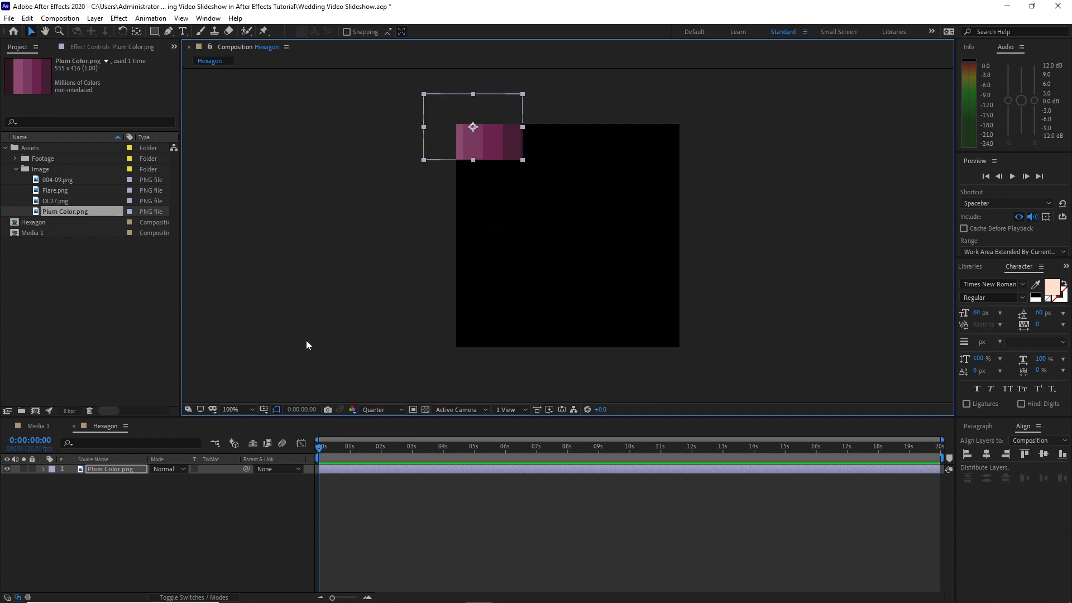
Draw a large polygon on a new shape layer in the Hexagon composition and set its points to 6
{"action": "left_click_drag", "start_coordinate": [155, 32], "coordinate": [190, 66]}
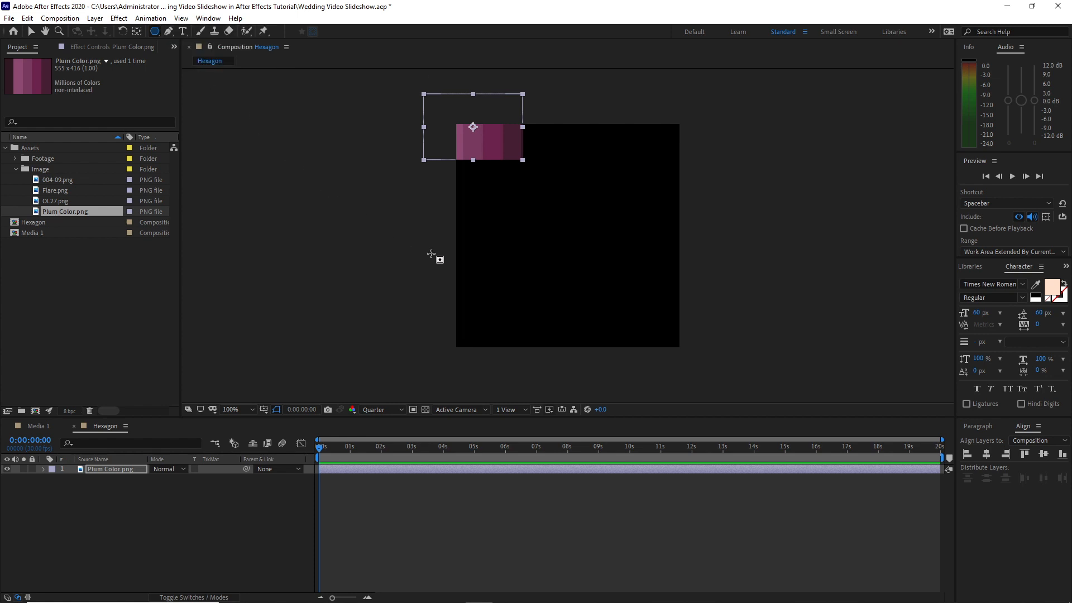
{"action": "left_click", "coordinate": [162, 515]}
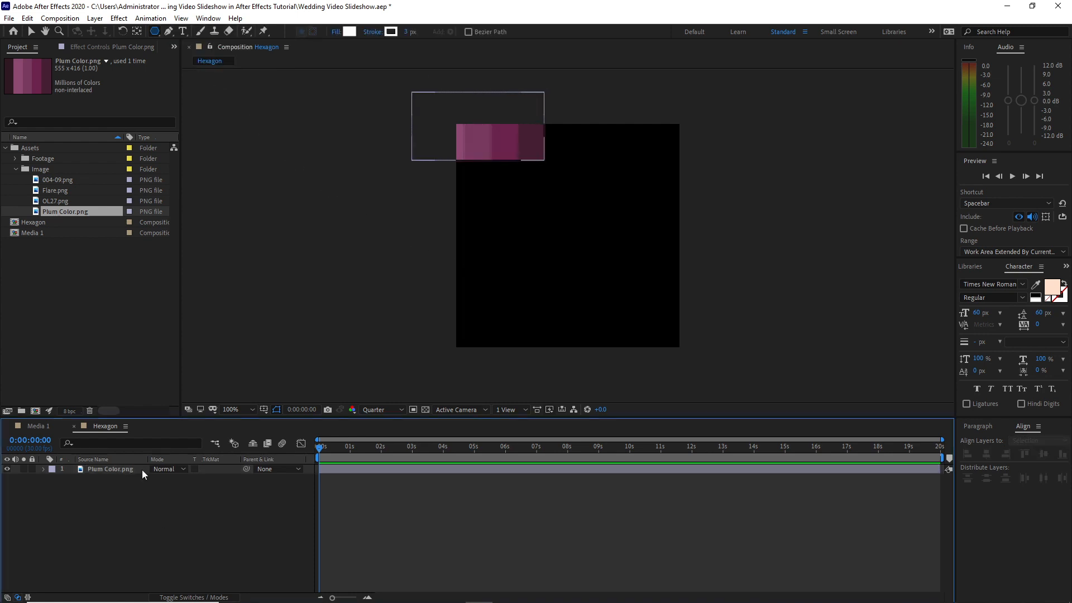
{"action": "left_click_drag", "start_coordinate": [531, 181], "coordinate": [583, 258]}
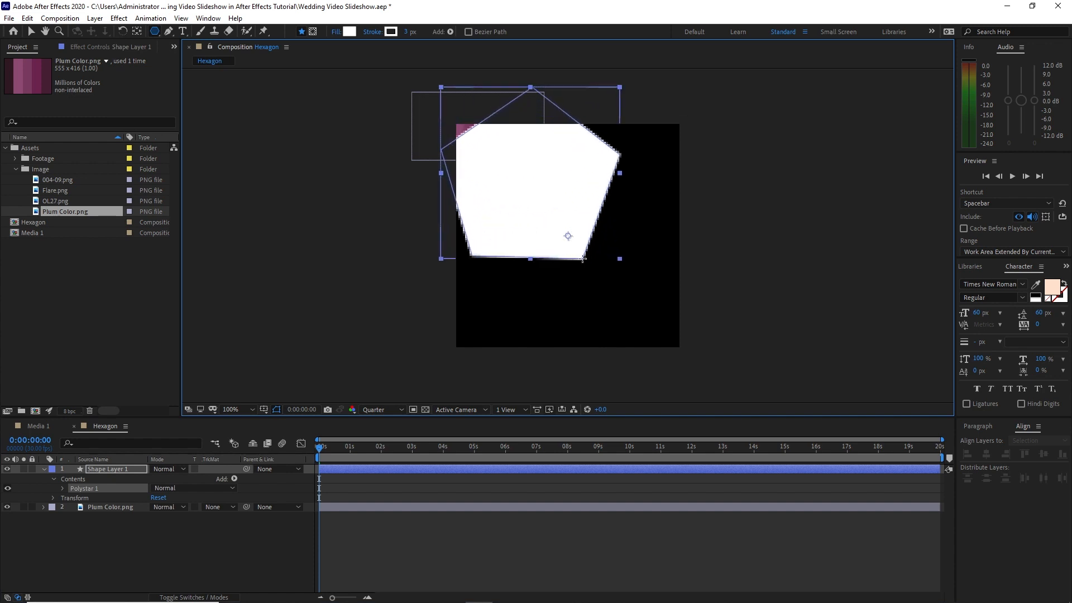
{"action": "left_click", "coordinate": [62, 488]}
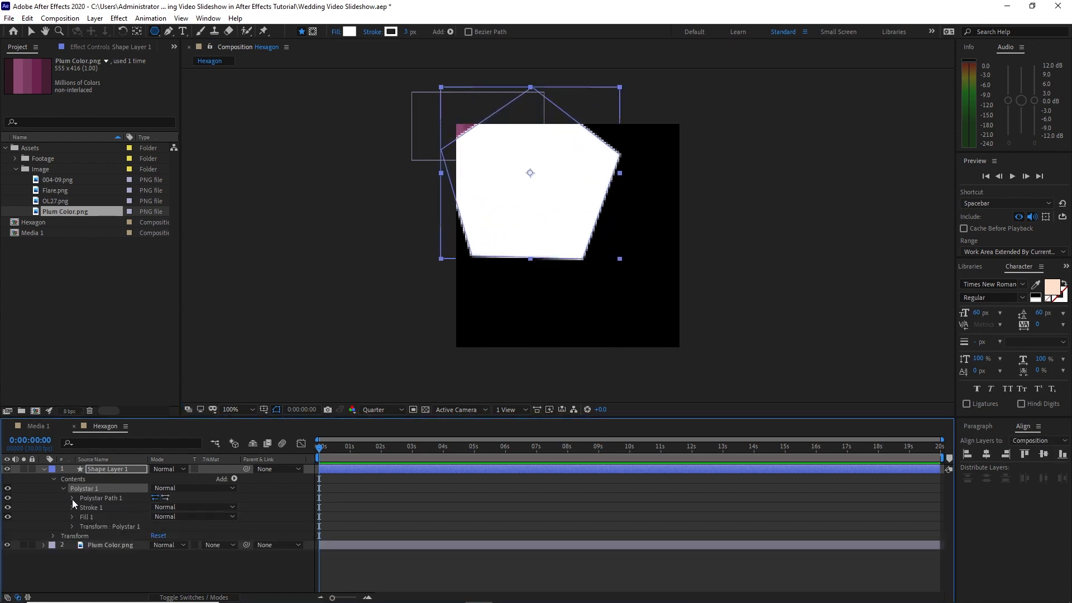
{"action": "left_click", "coordinate": [72, 499]}
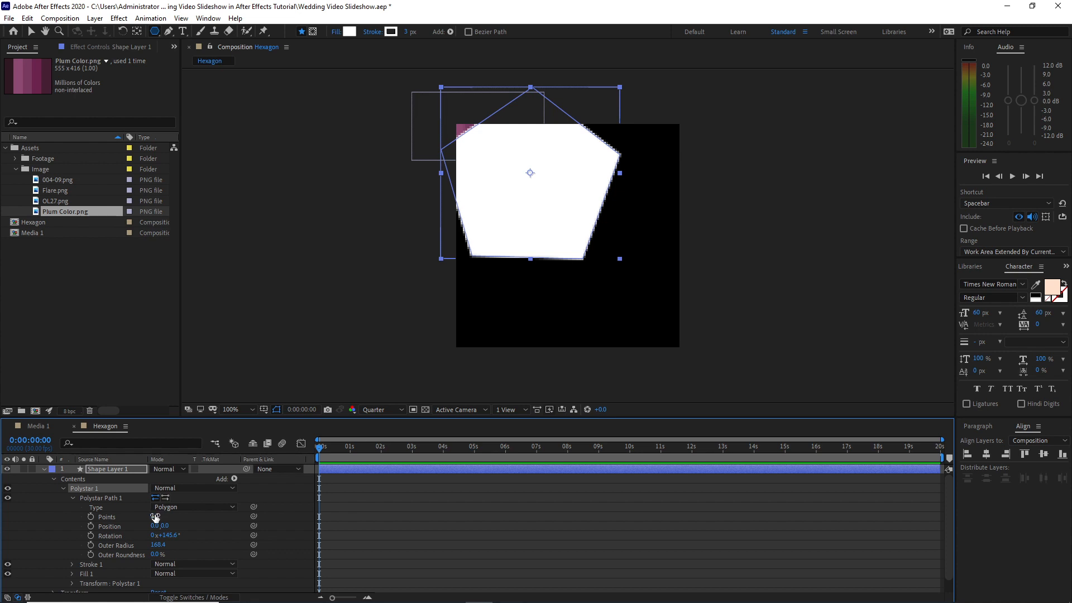
{"action": "type", "text": "6"}
{"action": "key", "text": "Return"}
Center the hexagon shape horizontally and vertically in the composition
{"action": "key", "text": "v"}
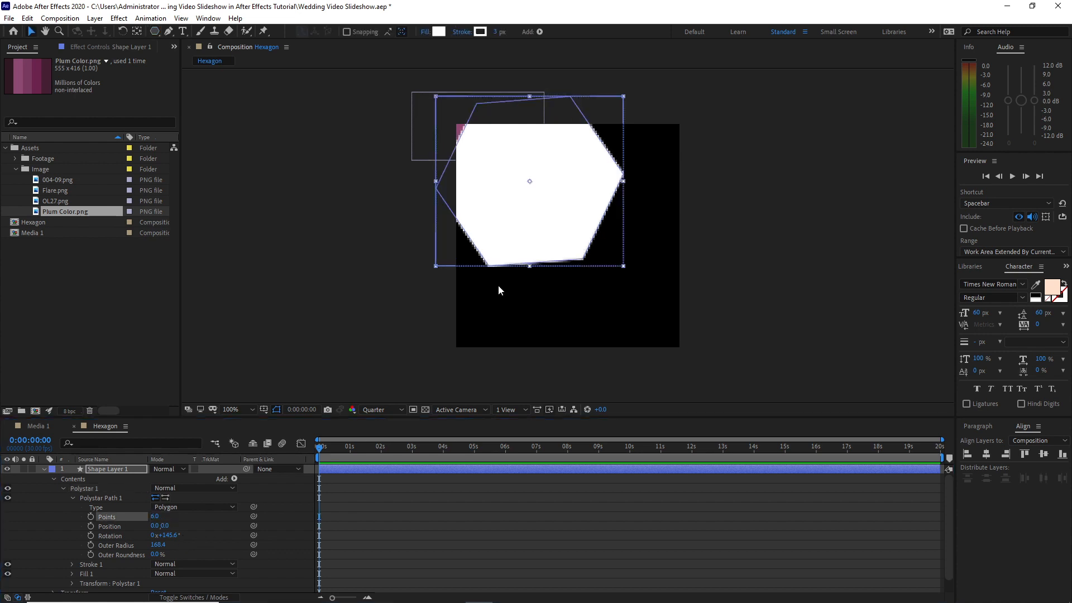
{"action": "left_click", "coordinate": [987, 454]}
{"action": "left_click", "coordinate": [1040, 455]}
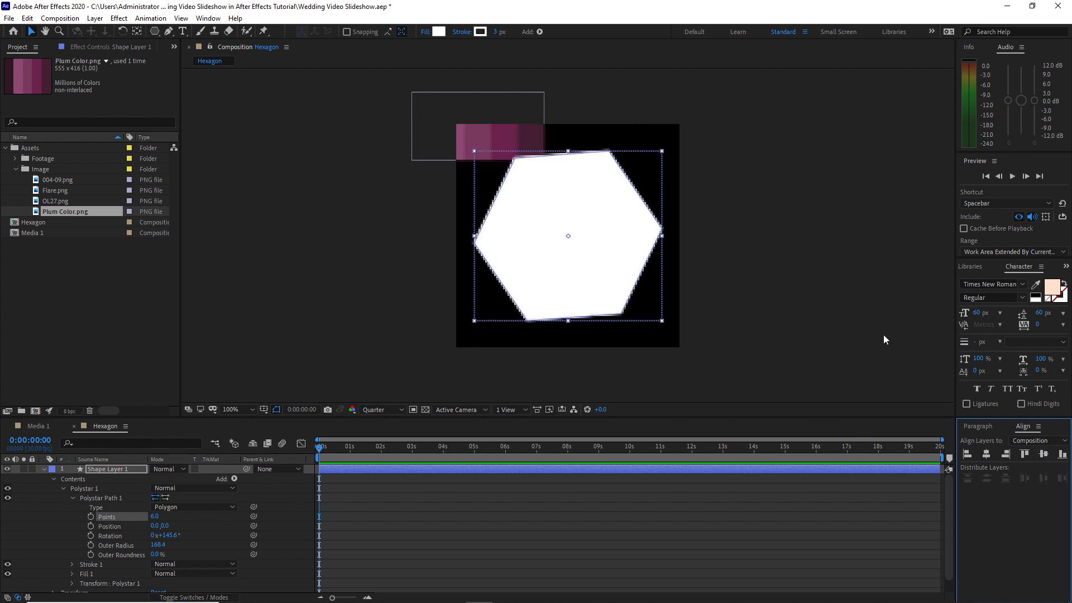
Set the hexagon's fill to the dark plum sampled from the third band of the Plum Color image
{"action": "left_click", "coordinate": [439, 31]}
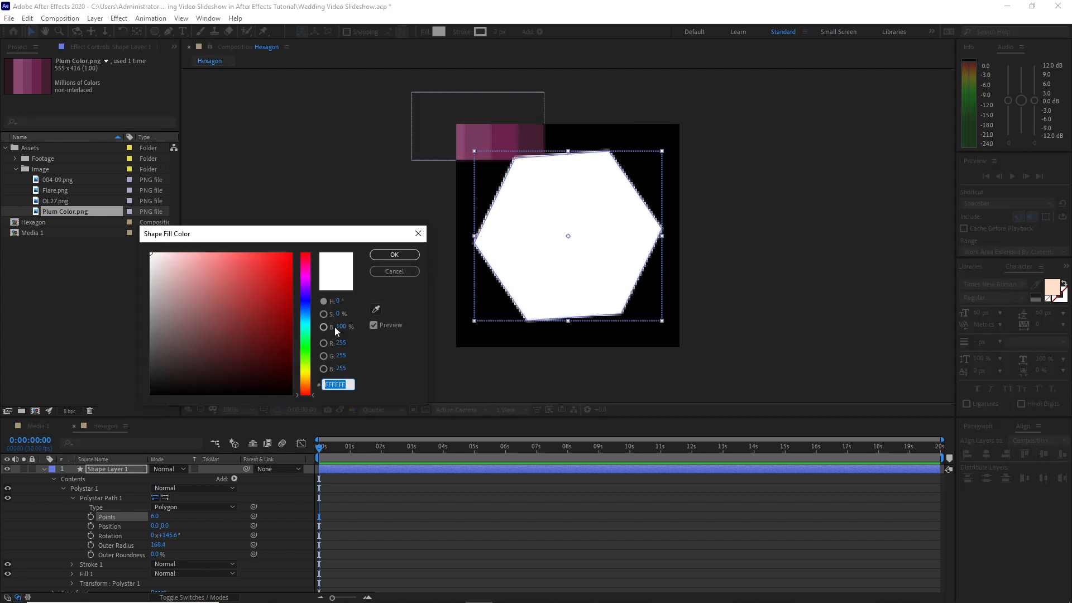
{"action": "left_click", "coordinate": [375, 310]}
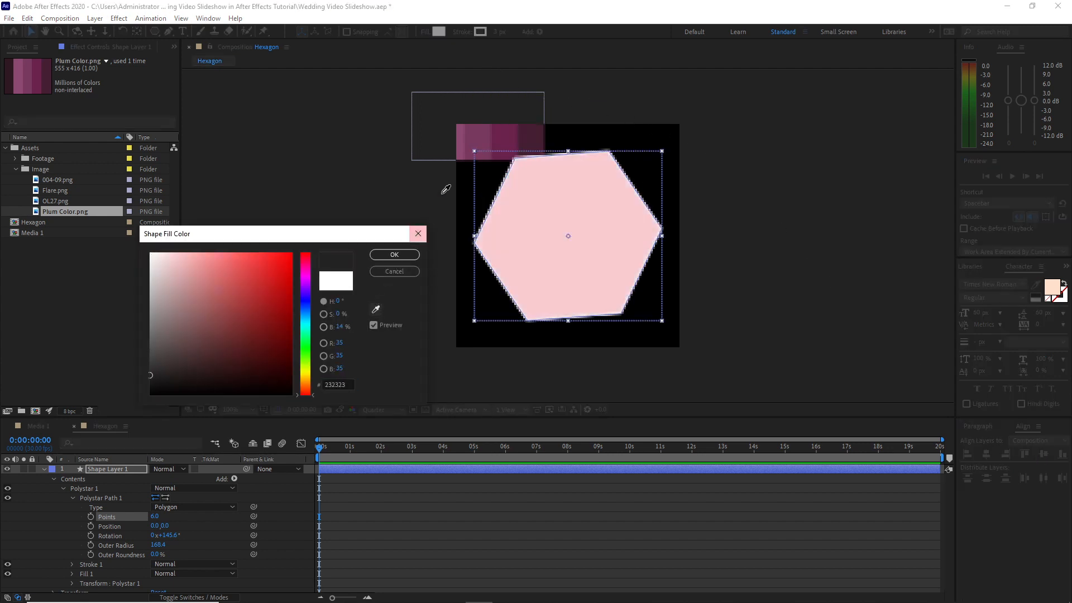
{"action": "left_click", "coordinate": [504, 137]}
{"action": "left_click", "coordinate": [394, 255]}
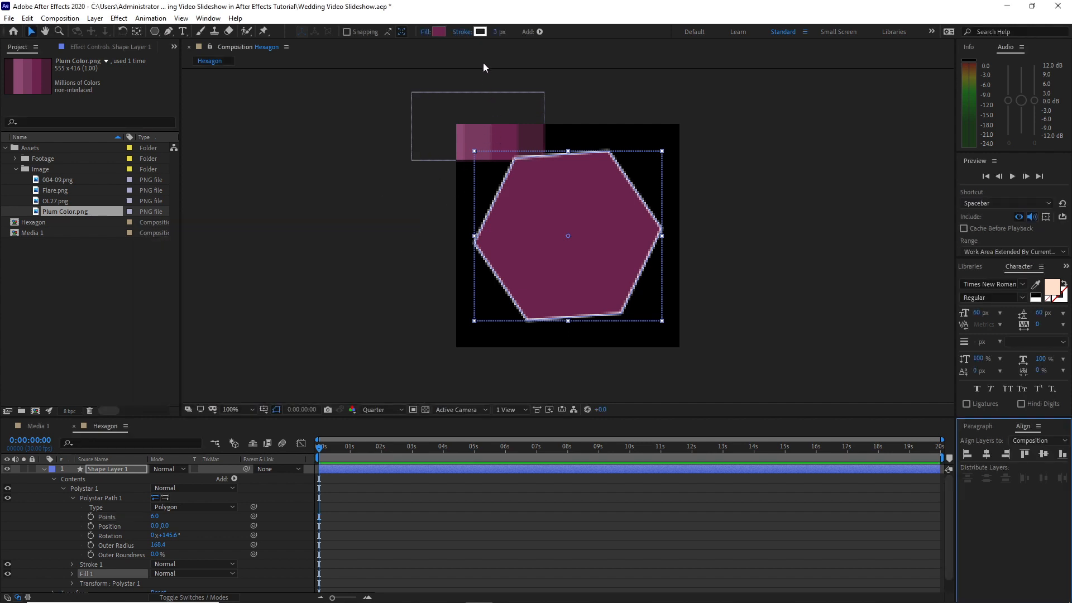
Set the hexagon's stroke to the light plum sampled from the first visible band of the Plum Color image
{"action": "left_click", "coordinate": [479, 32]}
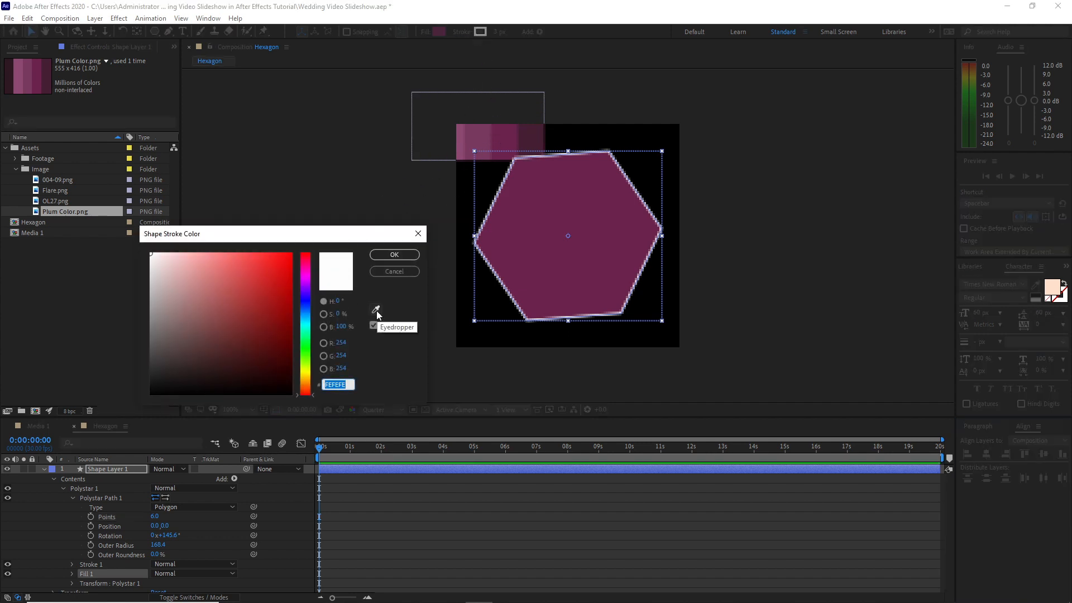
{"action": "left_click", "coordinate": [375, 309]}
{"action": "left_click", "coordinate": [463, 126]}
{"action": "key", "text": "Return"}
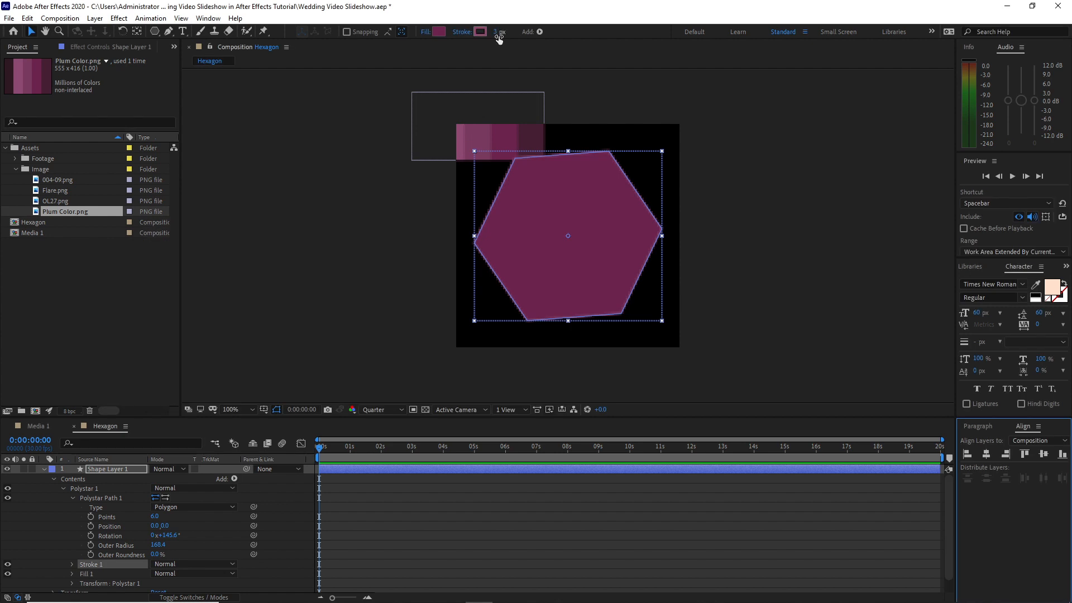
Set the preview resolution to Full, collapse the shape layer's properties and hide the Plum Color.png layer
{"action": "left_click", "coordinate": [390, 370]}
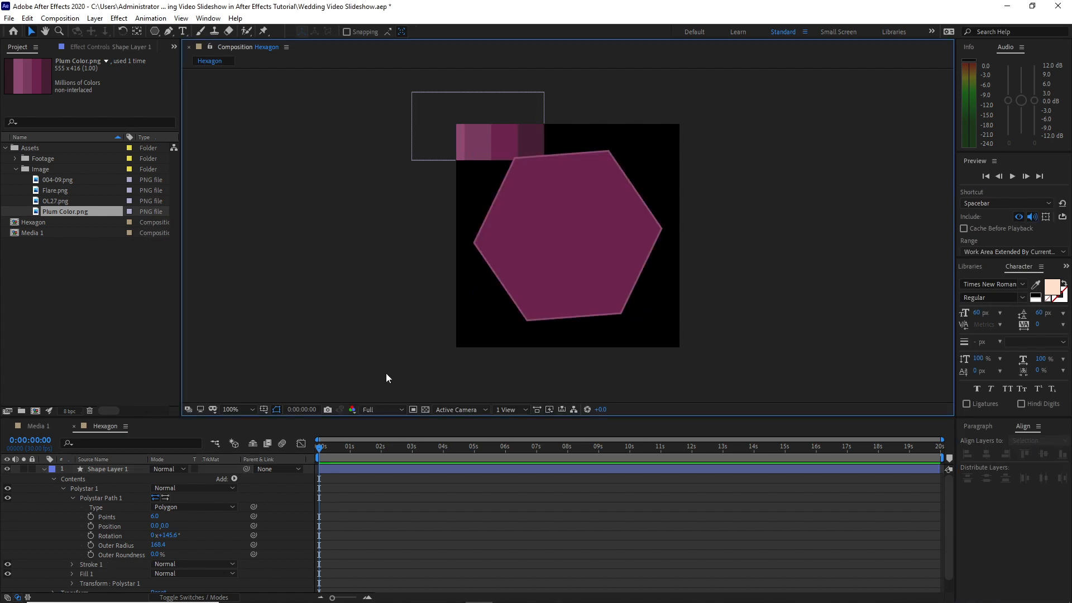
{"action": "left_click", "coordinate": [63, 488]}
{"action": "left_click", "coordinate": [54, 479]}
{"action": "left_click", "coordinate": [44, 470]}
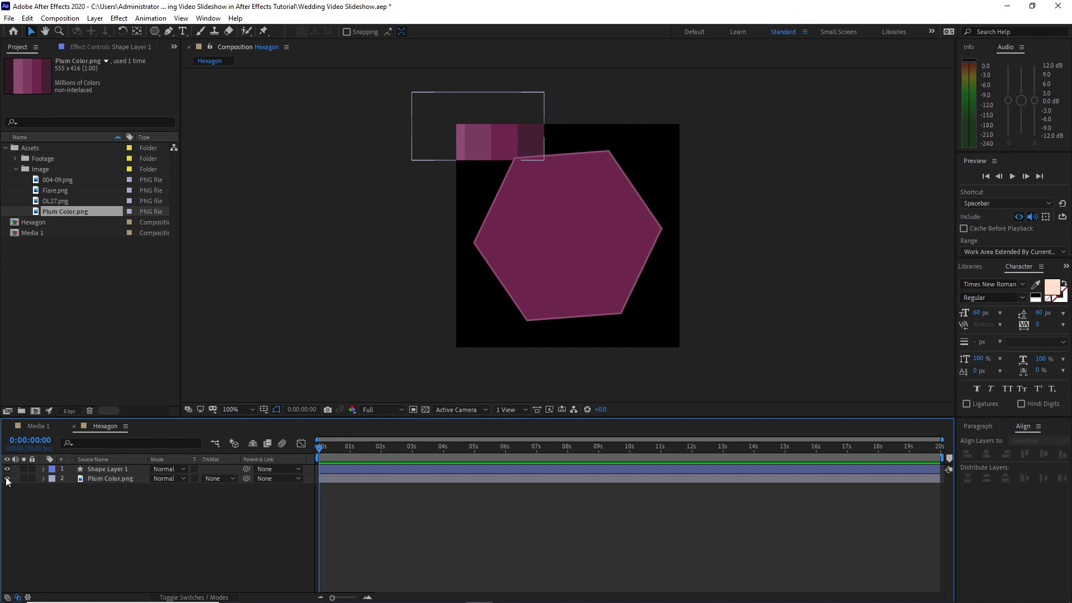
{"action": "left_click", "coordinate": [7, 478]}
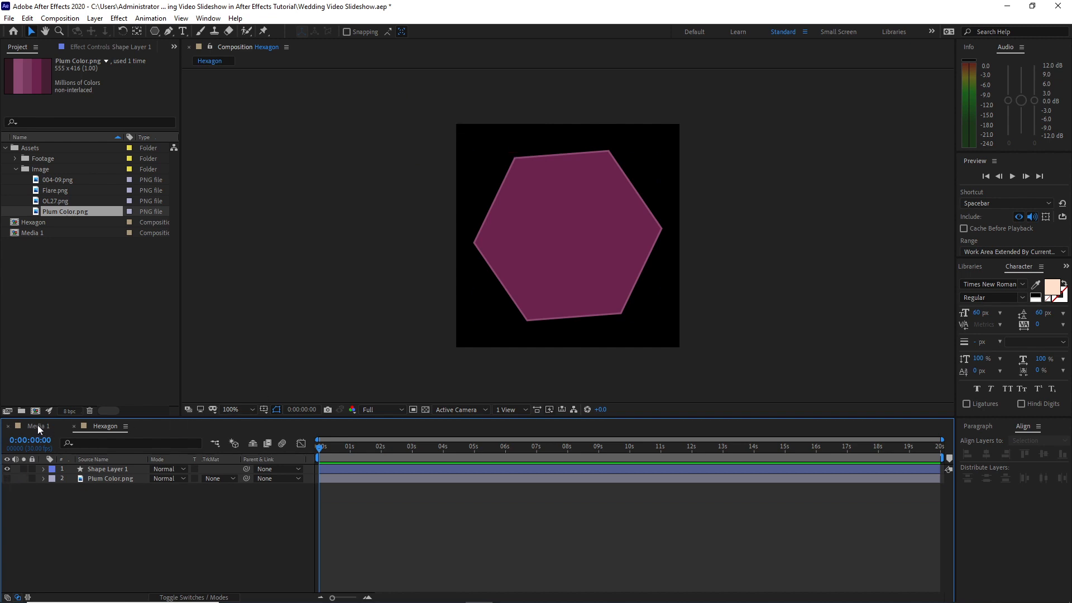
Add the Hexagon composition to the Media 1 timeline and hide its layer
{"action": "left_click", "coordinate": [38, 426]}
{"action": "left_click_drag", "start_coordinate": [46, 221], "coordinate": [95, 482]}
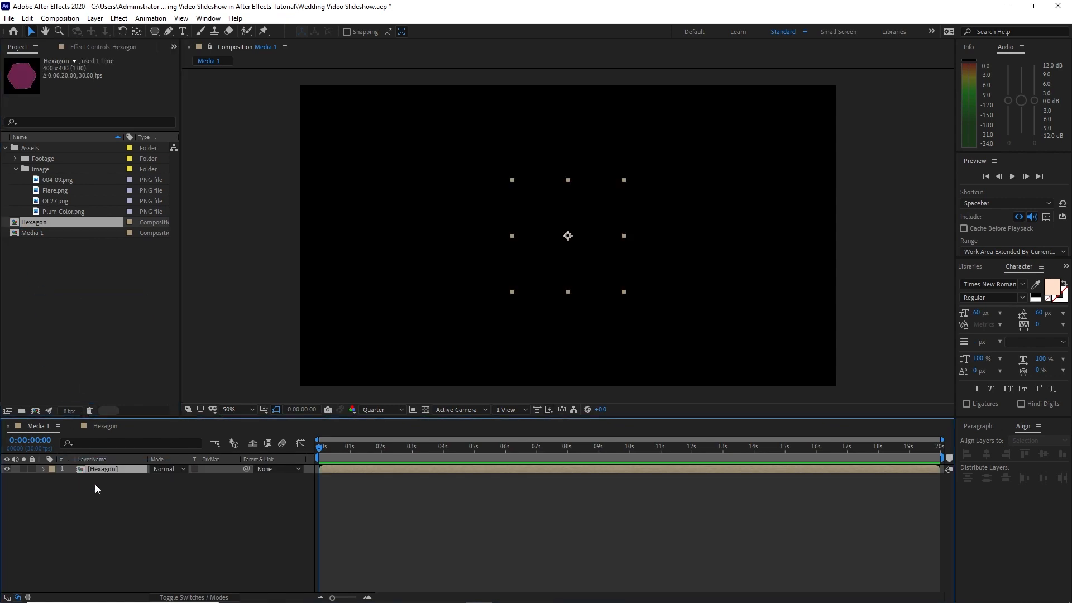
{"action": "left_click", "coordinate": [7, 470]}
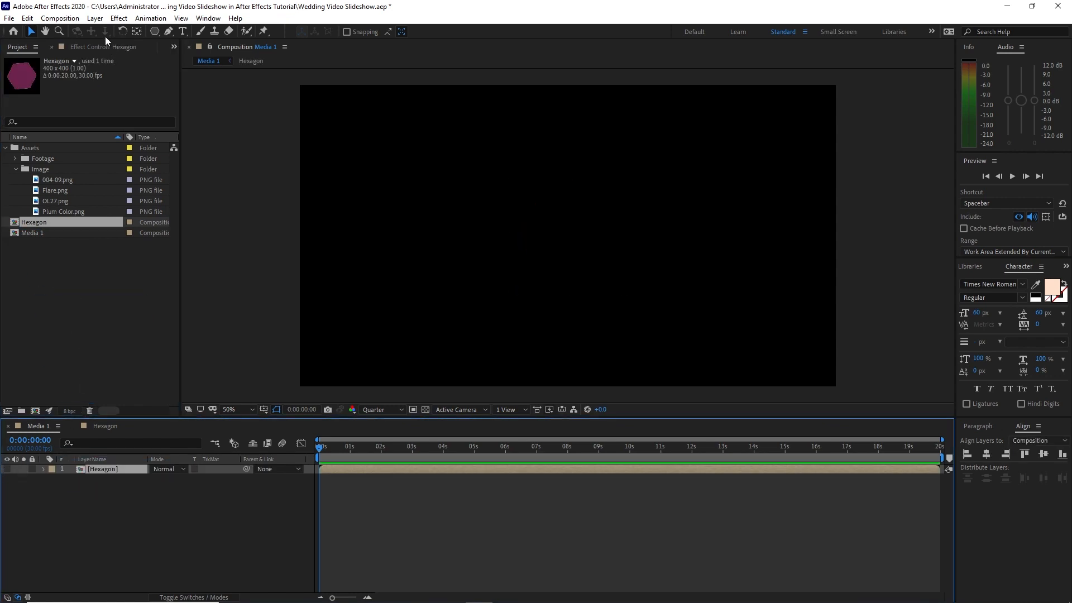
Create a white 1920 × 1080 px solid named Large Particle in Media 1
{"action": "left_click", "coordinate": [93, 19]}
{"action": "mouse_move", "coordinate": [114, 33]}
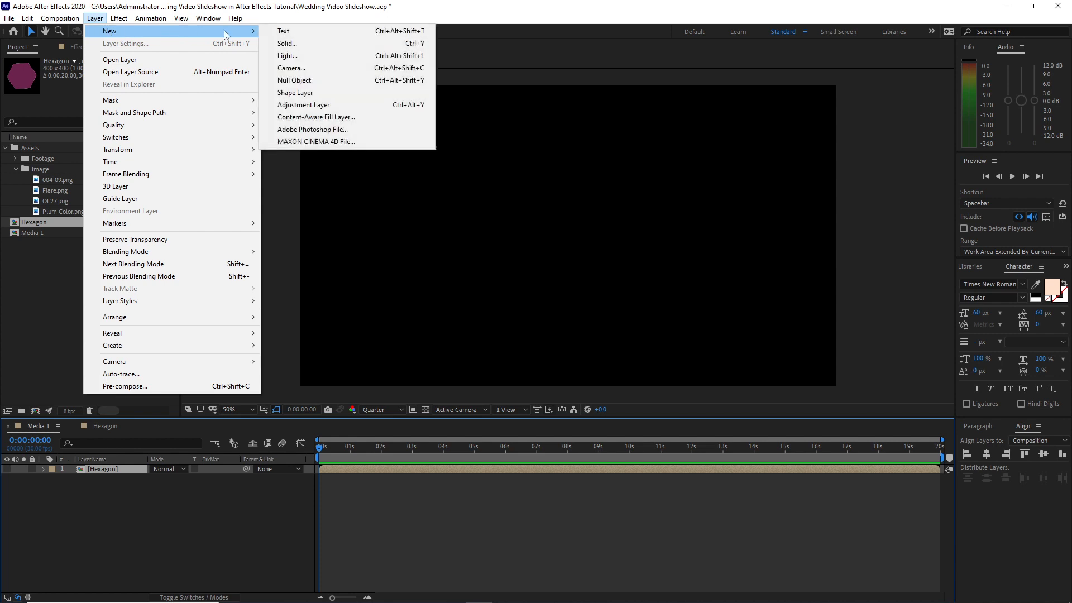
{"action": "left_click", "coordinate": [290, 45]}
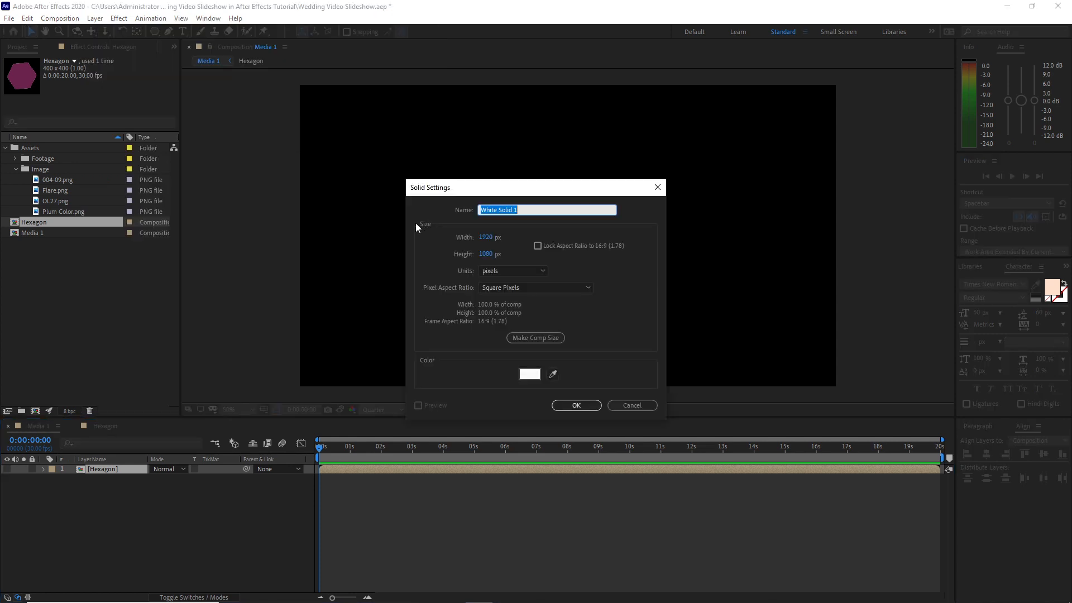
{"action": "type", "text": "Large Particle"}
{"action": "left_click", "coordinate": [573, 408]}
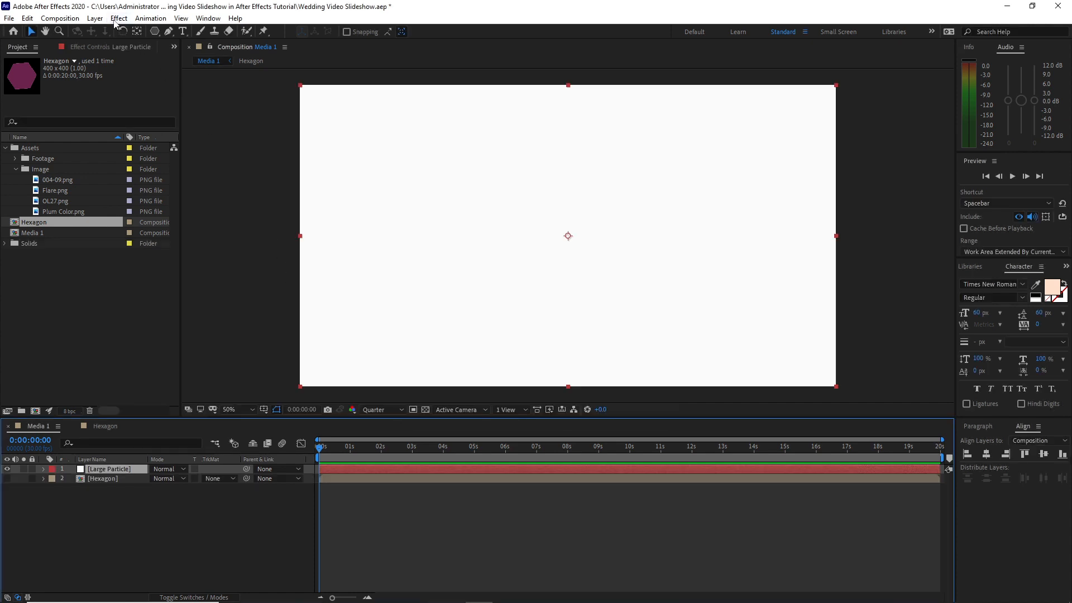
Apply CC Particle World to the Large Particle layer, with birth rate 0.2 and longevity 4 seconds
{"action": "left_click", "coordinate": [119, 18]}
{"action": "mouse_move", "coordinate": [209, 269]}
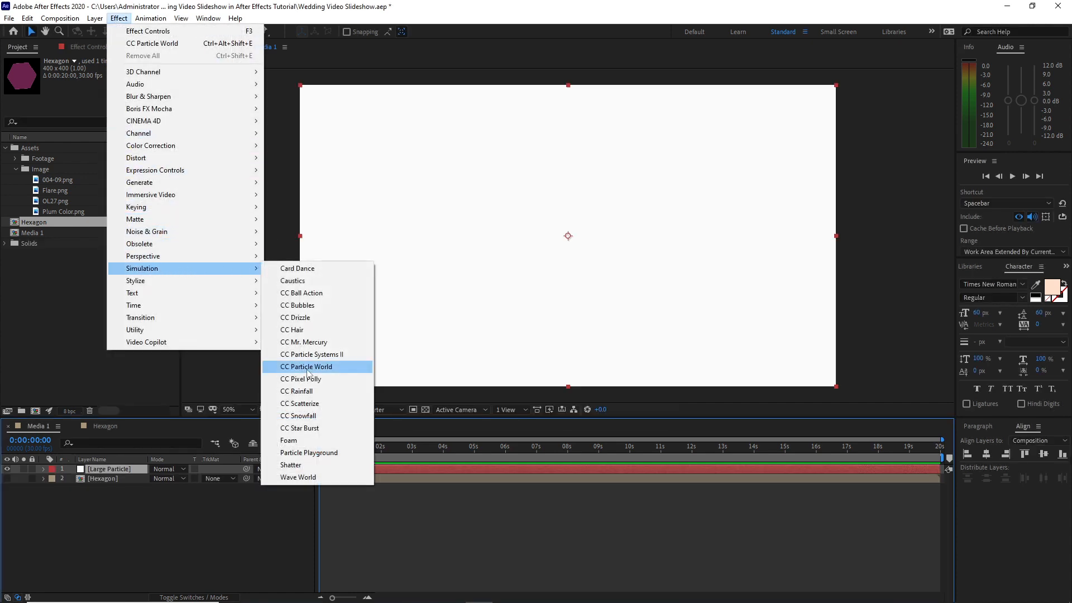
{"action": "left_click", "coordinate": [308, 368]}
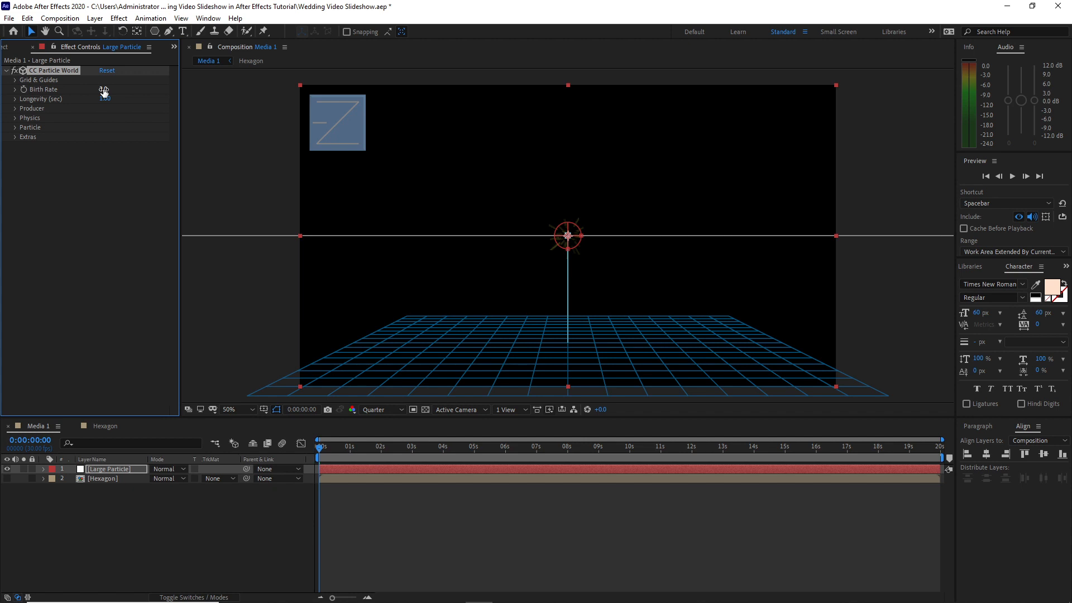
{"action": "key", "text": "BackSpace"}
{"action": "type", "text": ".2"}
{"action": "left_click", "coordinate": [106, 99]}
{"action": "type", "text": "4"}
Set the particle producer's radius to 0.945 in X, 0.800 in Y and 0.945 in Z
{"action": "left_click", "coordinate": [15, 109]}
{"action": "left_click", "coordinate": [15, 109]}
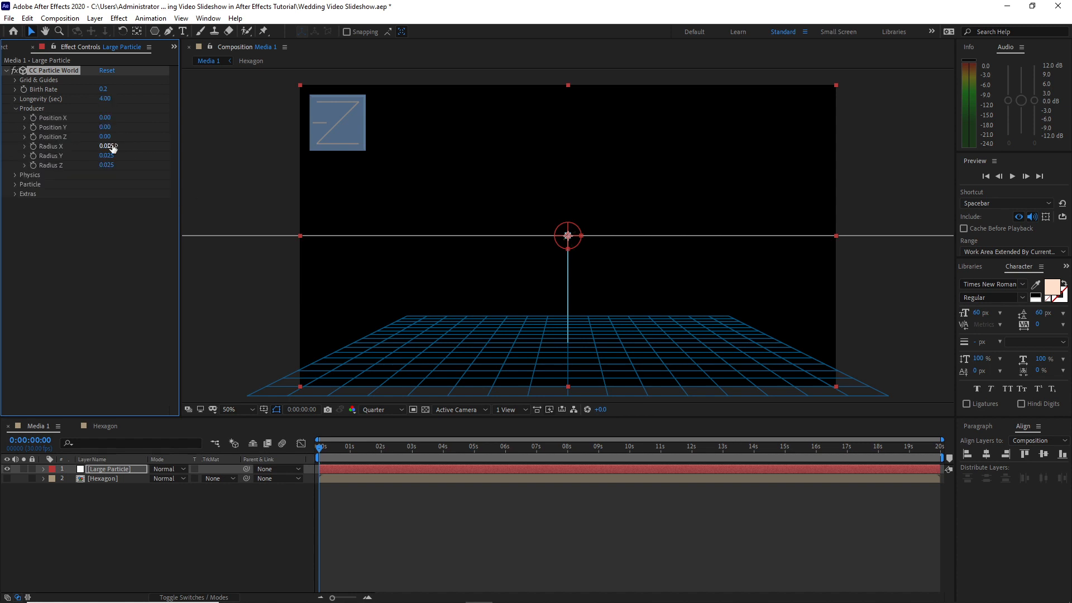
{"action": "left_click", "coordinate": [108, 144]}
{"action": "type", "text": ".945"}
{"action": "key", "text": "Tab"}
{"action": "type", "text": ".800"}
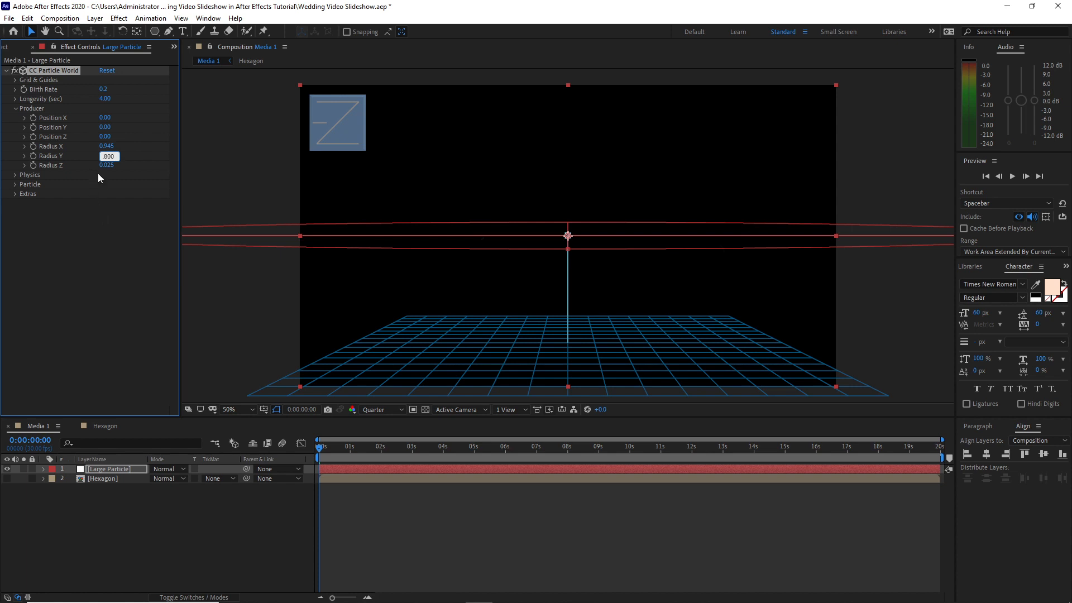
{"action": "key", "text": "Tab"}
{"action": "type", "text": ".945"}
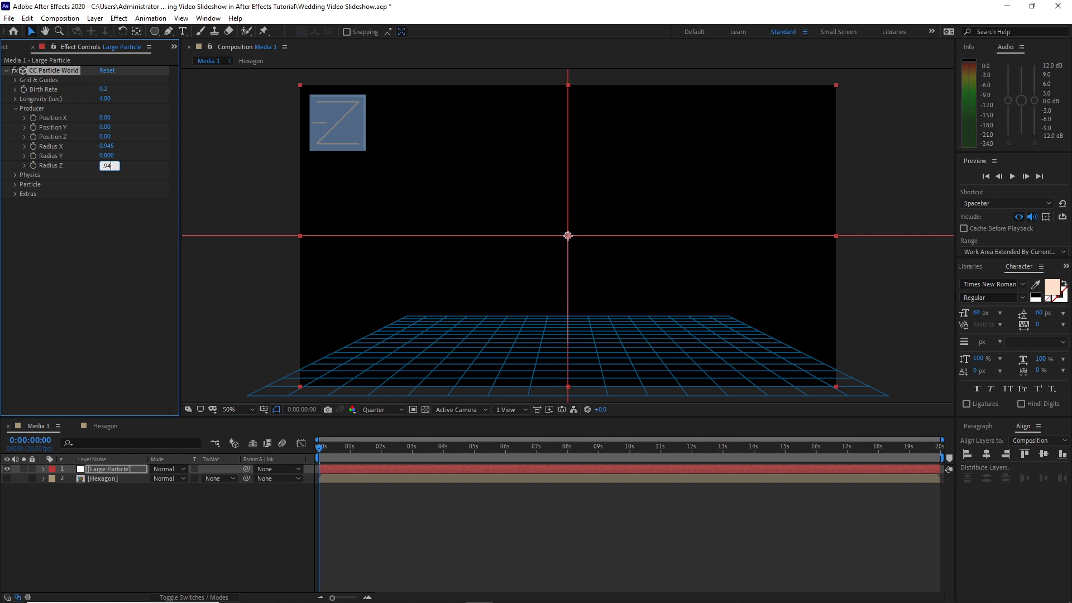
Set the particle physics animation to Viscouse with a velocity of 0.05
{"action": "left_click", "coordinate": [15, 175]}
{"action": "left_click", "coordinate": [120, 185]}
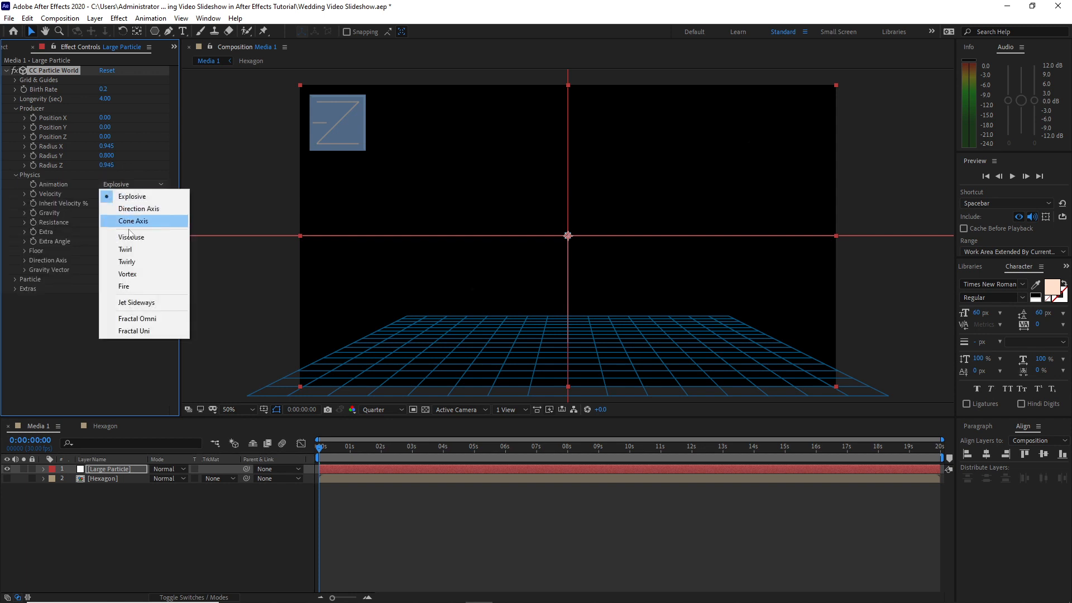
{"action": "left_click", "coordinate": [135, 237]}
{"action": "left_click", "coordinate": [104, 194]}
{"action": "type", "text": ".0"}
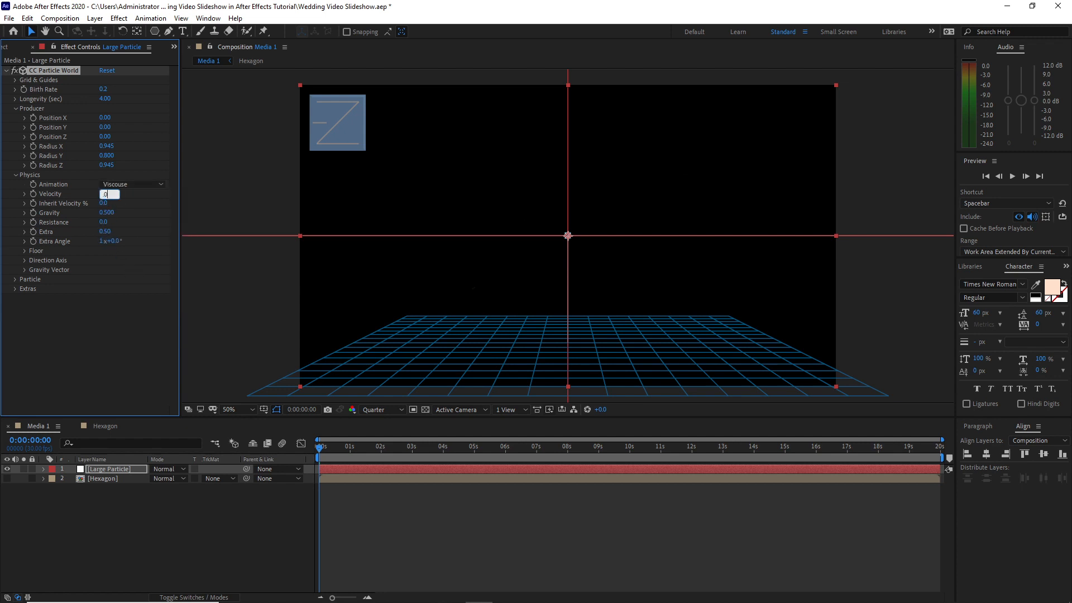
{"action": "type", "text": "5"}
Set the particle physics gravity, extra and extra angle to 0
{"action": "left_click", "coordinate": [106, 213]}
{"action": "type", "text": "0"}
{"action": "left_click", "coordinate": [105, 231]}
{"action": "type", "text": "0"}
{"action": "left_click", "coordinate": [101, 241]}
{"action": "type", "text": "0"}
Set the particle type to Textured Disc and use the Hexagon layer as its texture
{"action": "left_click", "coordinate": [15, 279]}
{"action": "left_click", "coordinate": [119, 269]}
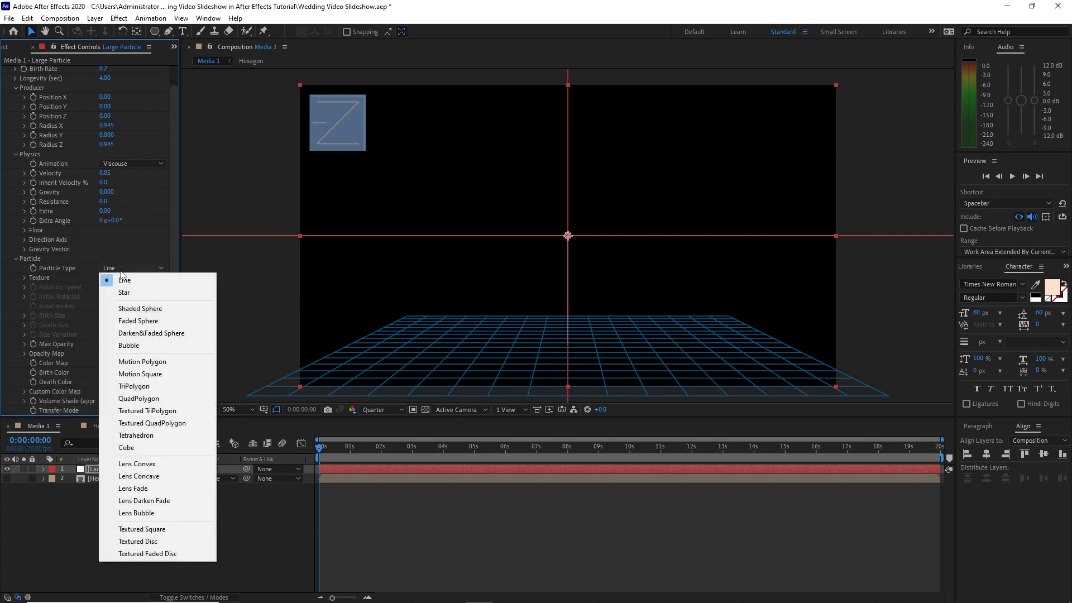
{"action": "left_click", "coordinate": [145, 541]}
{"action": "left_click", "coordinate": [25, 278]}
{"action": "left_click", "coordinate": [115, 288]}
{"action": "left_click", "coordinate": [136, 328]}
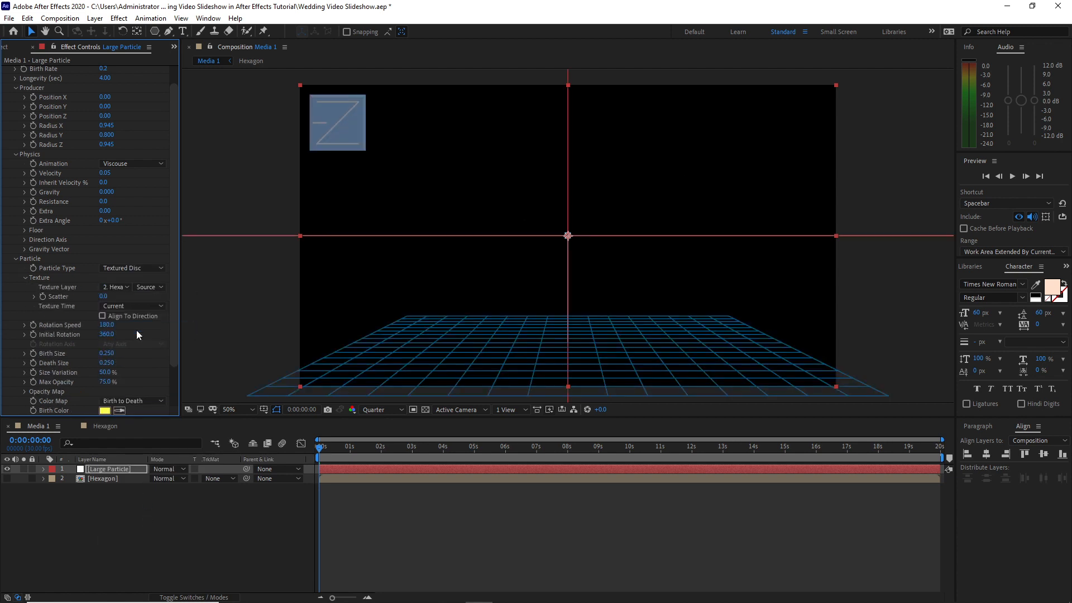
Set the particles' rotation speed to 30, birth and death sizes to 1, and size variation and maximum opacity to 100%
{"action": "left_click", "coordinate": [102, 326]}
{"action": "type", "text": "30"}
{"action": "key", "text": "Return"}
{"action": "left_click", "coordinate": [104, 354]}
{"action": "type", "text": "1"}
{"action": "key", "text": "Return"}
{"action": "left_click", "coordinate": [104, 363]}
{"action": "type", "text": "1"}
{"action": "key", "text": "Return"}
{"action": "left_click_drag", "start_coordinate": [107, 381], "coordinate": [155, 382]}
{"action": "scroll", "coordinate": [55, 366], "scroll_direction": "down", "scroll_amount": 2}
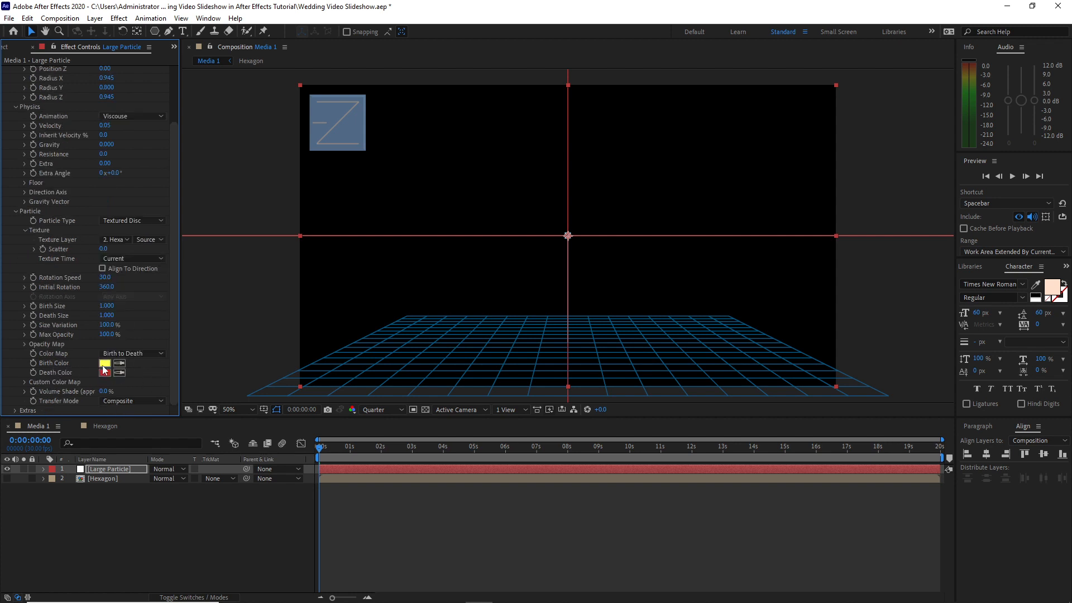
Reshape the particle opacity map into an uneven curve with a high early peak and a lower second peak
{"action": "left_click", "coordinate": [25, 344]}
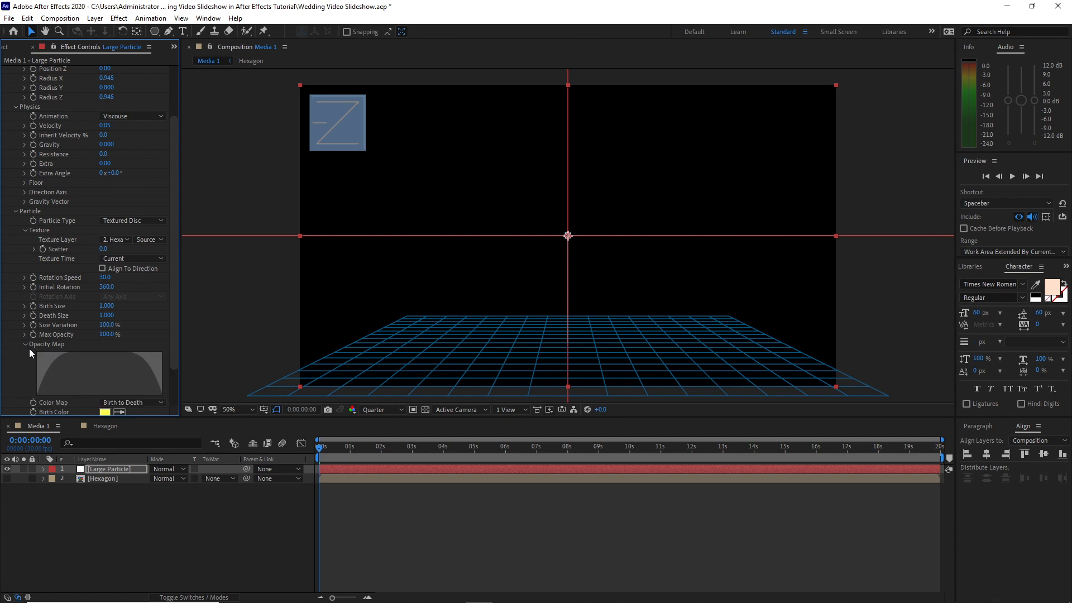
{"action": "mouse_move", "coordinate": [35, 391]}
{"action": "left_mouse_down"}
{"action": "mouse_move", "coordinate": [66, 355]}
{"action": "mouse_move", "coordinate": [101, 391]}
{"action": "mouse_move", "coordinate": [119, 369]}
{"action": "mouse_move", "coordinate": [164, 397]}
{"action": "left_mouse_up"}
{"action": "scroll", "coordinate": [54, 290], "scroll_direction": "down", "scroll_amount": 2}
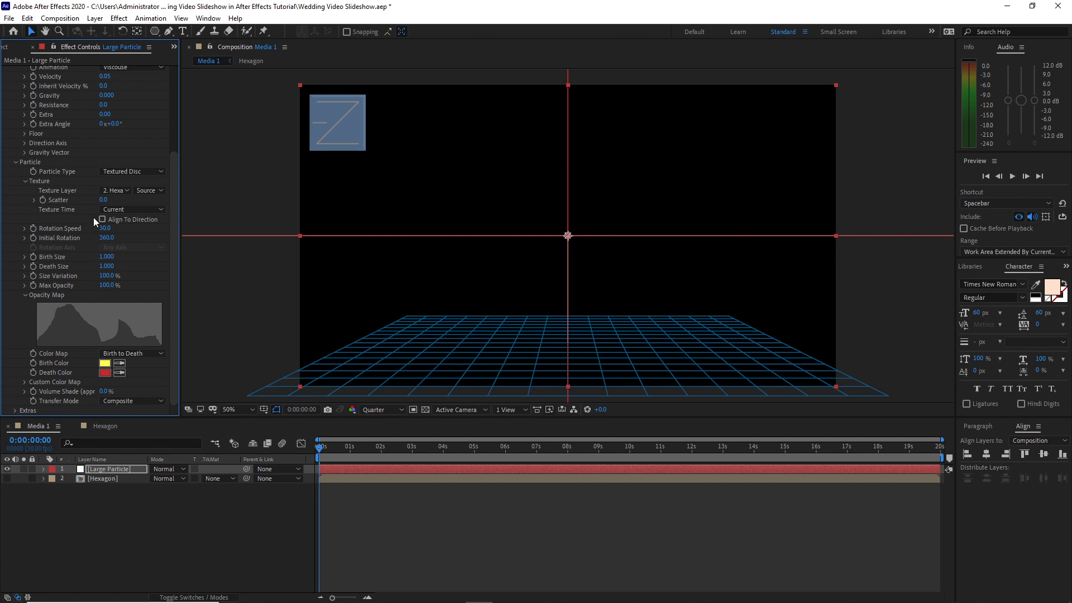
Add Plum Color.png above the Large Particle layer and place it in the upper-left corner of the frame
{"action": "left_click", "coordinate": [13, 48]}
{"action": "left_click_drag", "start_coordinate": [48, 213], "coordinate": [95, 465]}
{"action": "left_click_drag", "start_coordinate": [393, 105], "coordinate": [334, 98]}
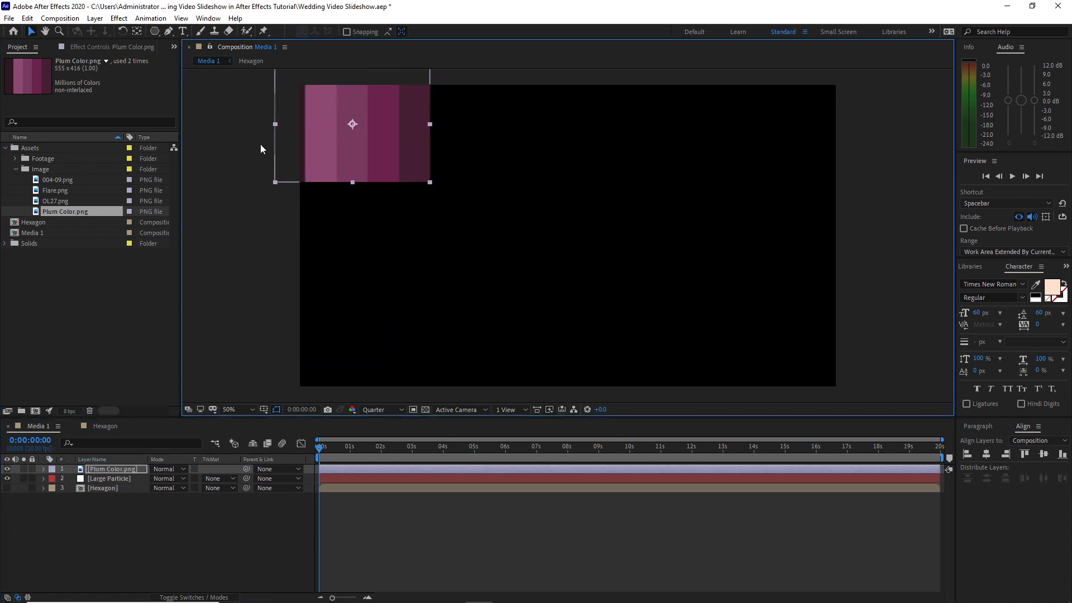
Sample the Large Particle birth color from the lightest plum stripe and the death color from the third stripe, and hide the Plum Color.png layer
{"action": "left_click", "coordinate": [119, 478]}
{"action": "key", "text": "F3"}
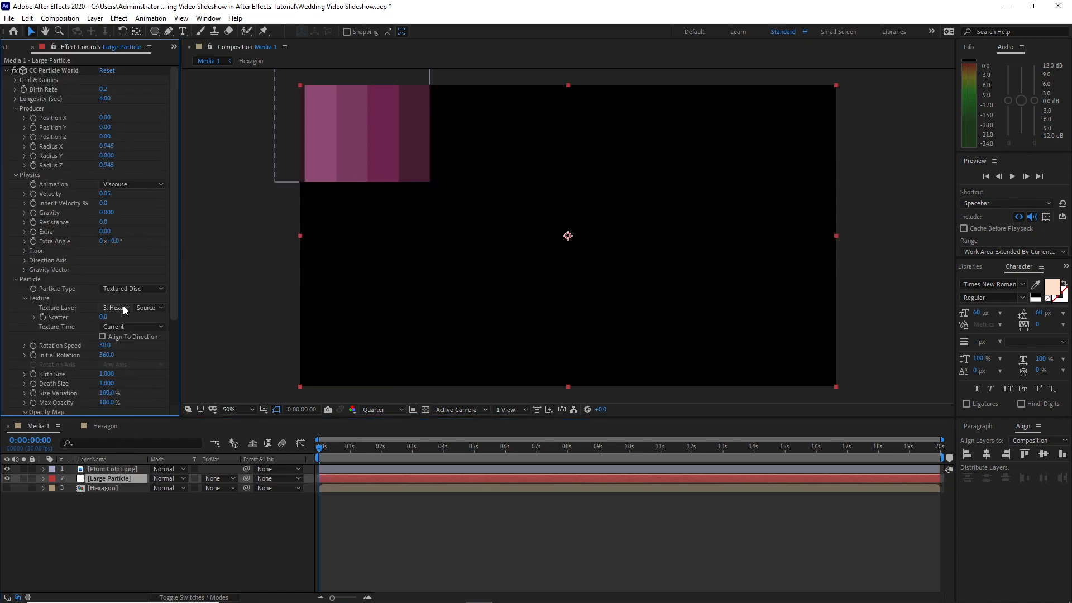
{"action": "scroll", "coordinate": [122, 300], "scroll_direction": "down", "scroll_amount": 5}
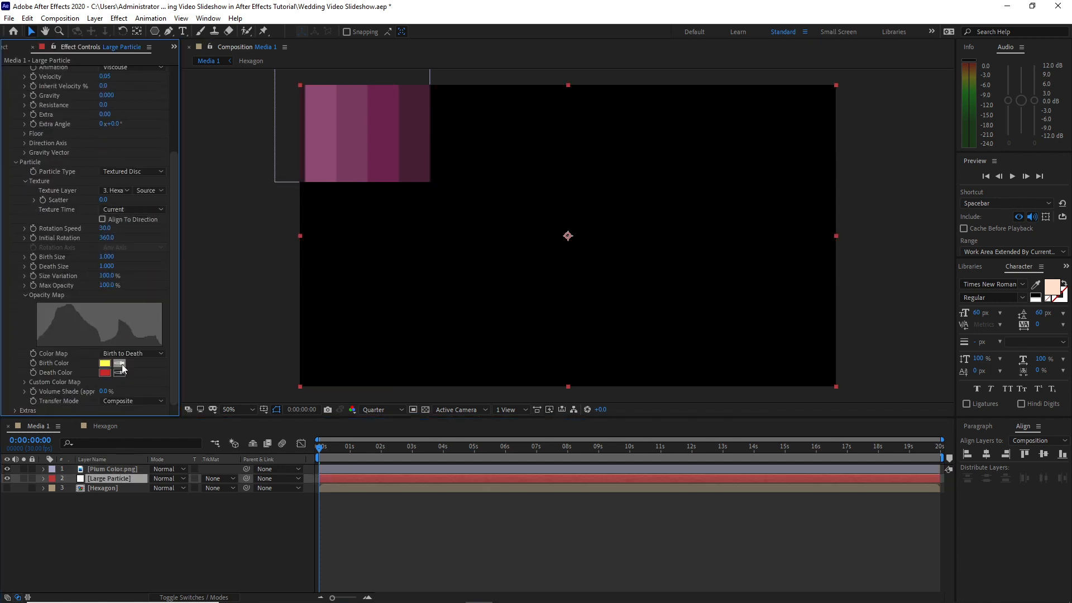
{"action": "left_click", "coordinate": [120, 363]}
{"action": "left_click", "coordinate": [328, 135]}
{"action": "left_click", "coordinate": [119, 373]}
{"action": "left_click", "coordinate": [384, 139]}
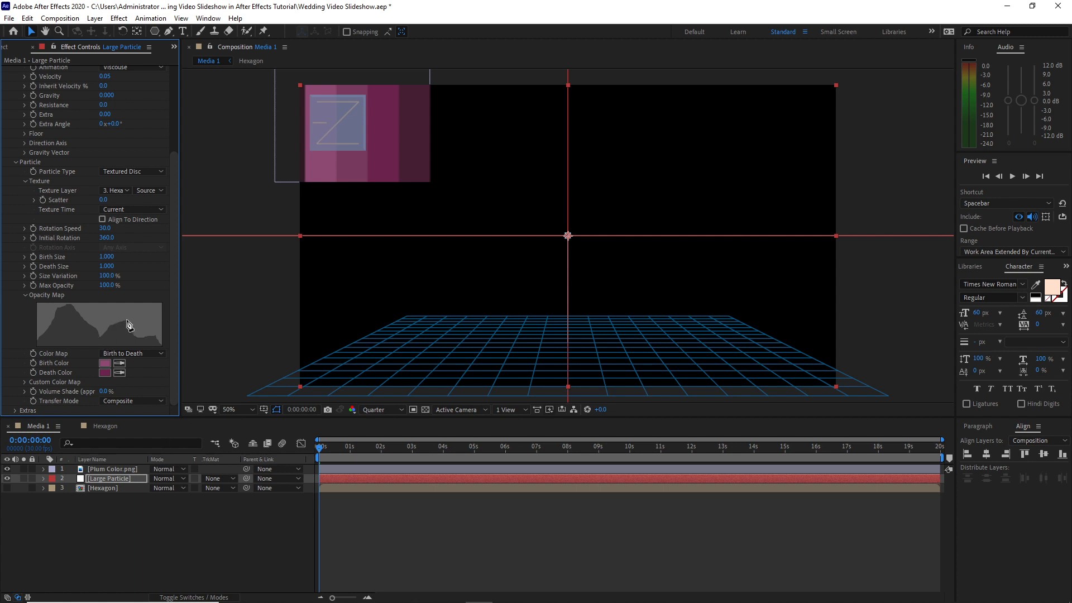
{"action": "scroll", "coordinate": [123, 384], "scroll_direction": "up", "scroll_amount": 1}
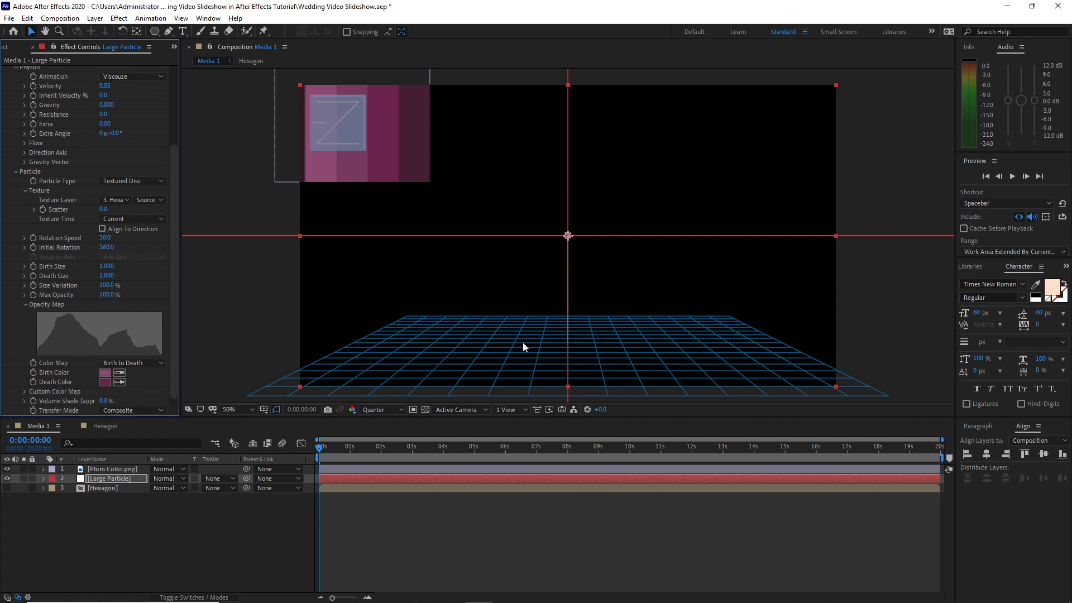
{"action": "left_click", "coordinate": [6, 471]}
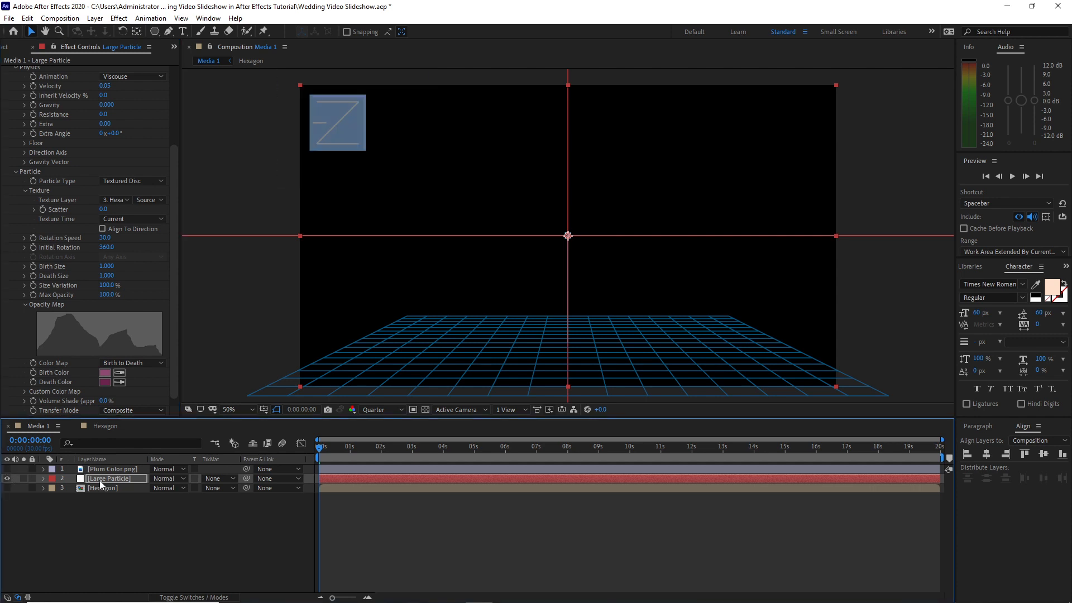
Duplicate the Large Particle layer
{"action": "left_click", "coordinate": [99, 480]}
{"action": "left_click", "coordinate": [27, 18]}
{"action": "left_click", "coordinate": [50, 166]}
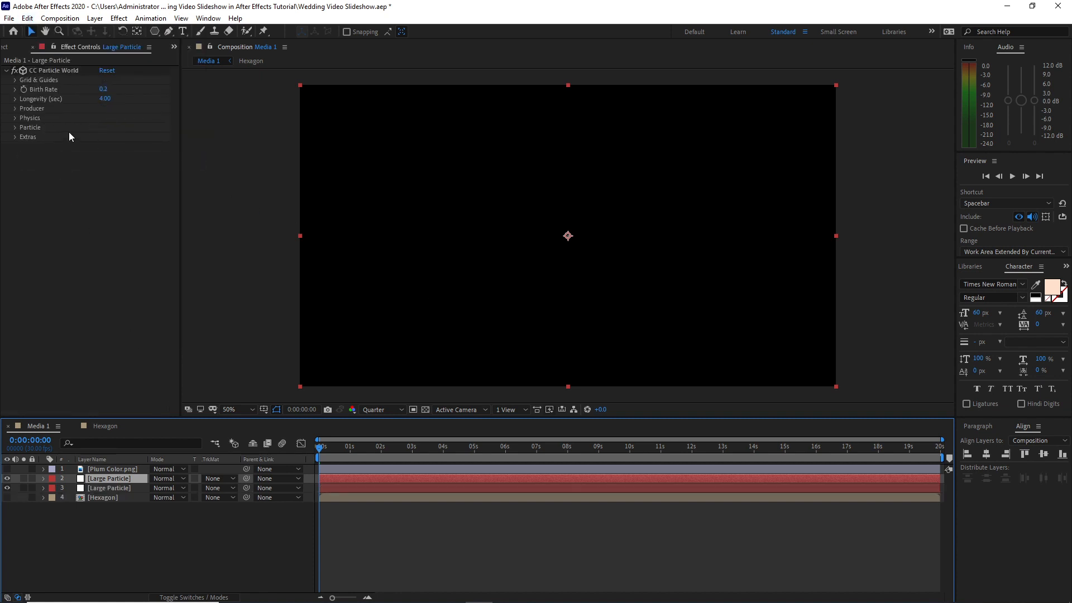
Set the duplicate particle layer's producer Position Y to -30 and preview the frame at 5 seconds
{"action": "left_click", "coordinate": [15, 109]}
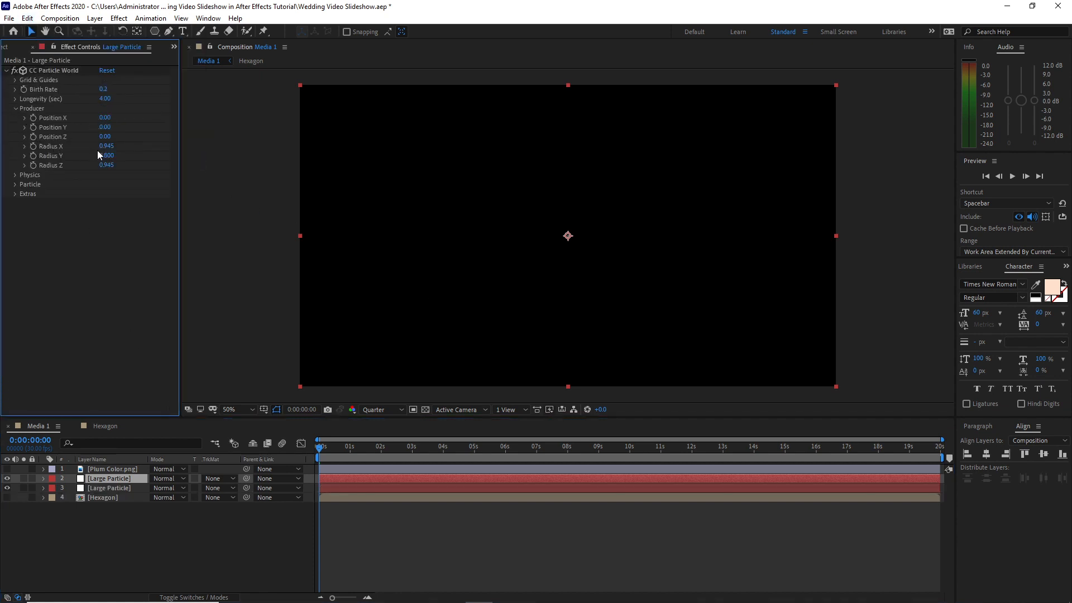
{"action": "left_click", "coordinate": [103, 127]}
{"action": "type", "text": "-30"}
{"action": "mouse_move", "coordinate": [413, 445]}
{"action": "left_mouse_down"}
{"action": "mouse_move", "coordinate": [474, 446]}
{"action": "mouse_move", "coordinate": [414, 445]}
{"action": "left_mouse_up"}
{"action": "left_click", "coordinate": [371, 283]}
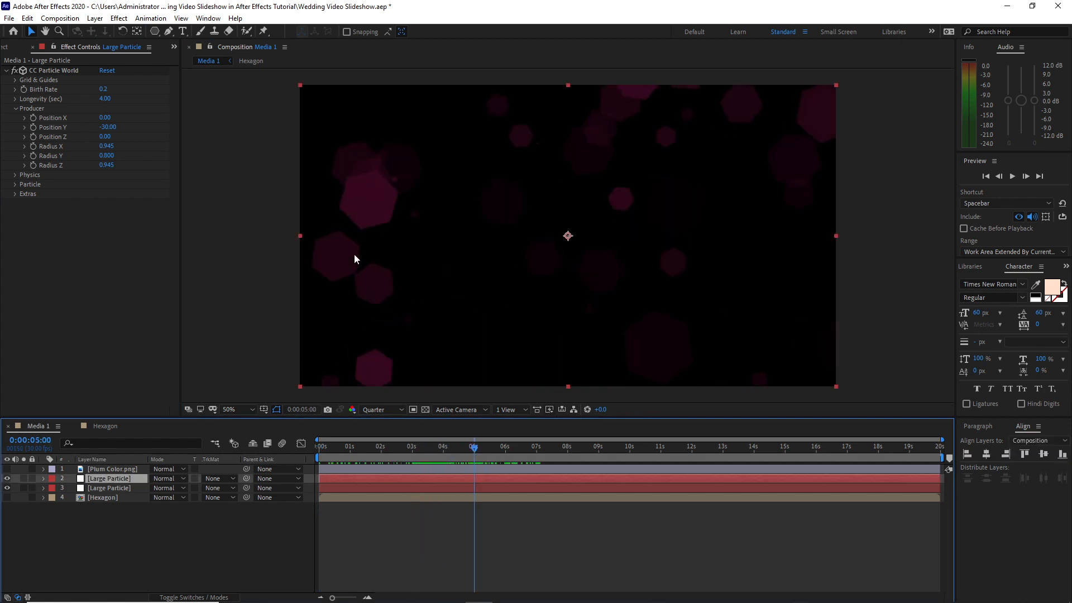
Apply Fast Box Blur with a radius of 70 and repeated edge pixels to the duplicate, and set its producer Radius Z to 0.715
{"action": "left_click", "coordinate": [115, 20]}
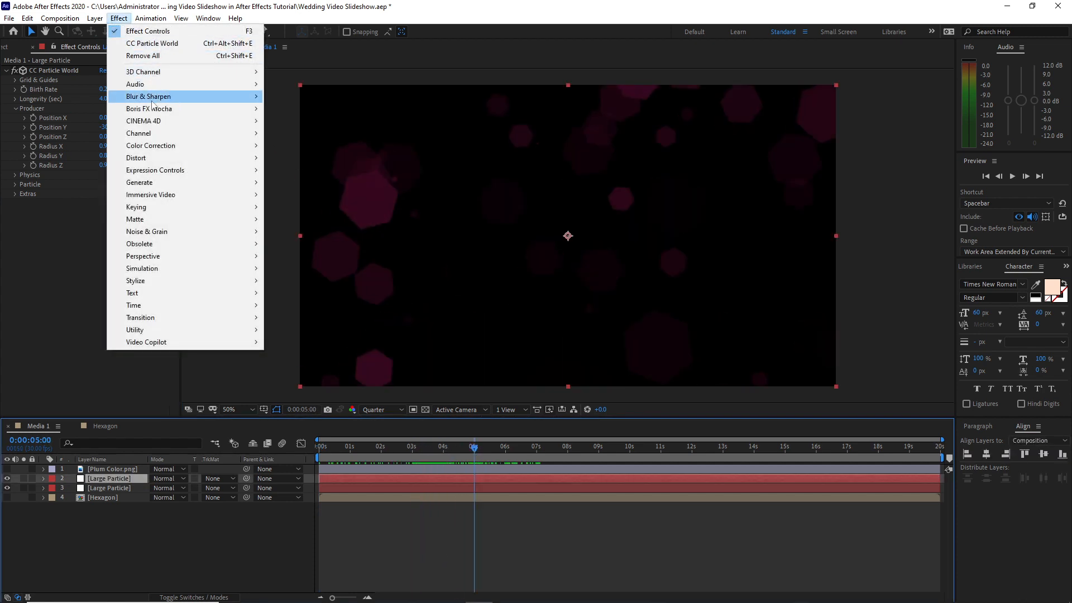
{"action": "mouse_move", "coordinate": [180, 101]}
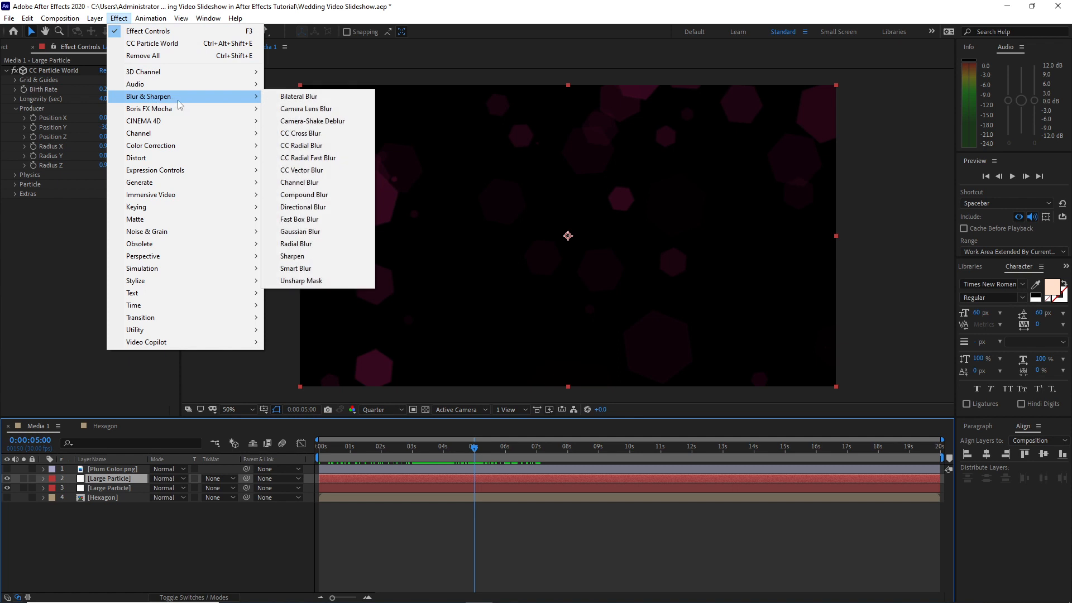
{"action": "left_click", "coordinate": [313, 219]}
{"action": "left_click", "coordinate": [101, 214]}
{"action": "type", "text": "70"}
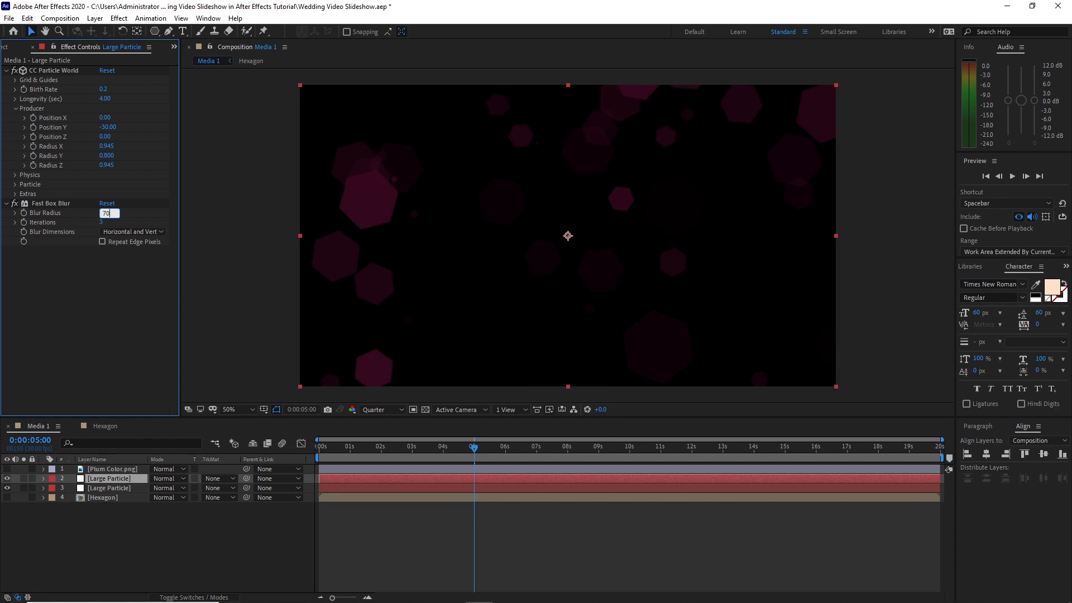
{"action": "left_click", "coordinate": [101, 241]}
{"action": "left_click_drag", "start_coordinate": [107, 166], "coordinate": [98, 171]}
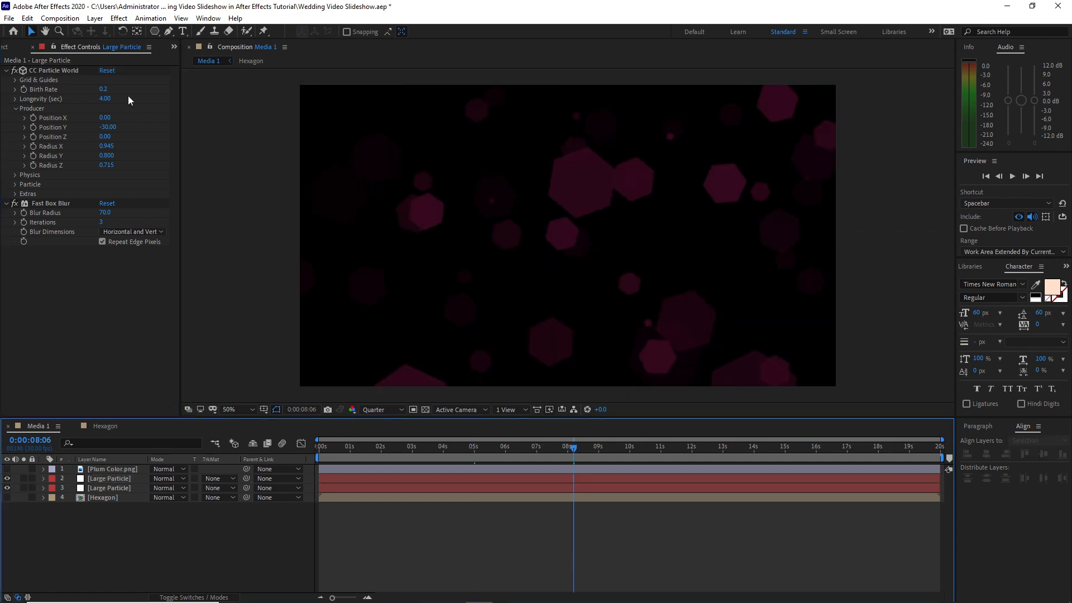
Add Flare.png to the composition between the Plum Color.png and Large Particle layers
{"action": "left_click", "coordinate": [6, 48]}
{"action": "left_click", "coordinate": [57, 190]}
{"action": "left_click_drag", "start_coordinate": [57, 192], "coordinate": [99, 474]}
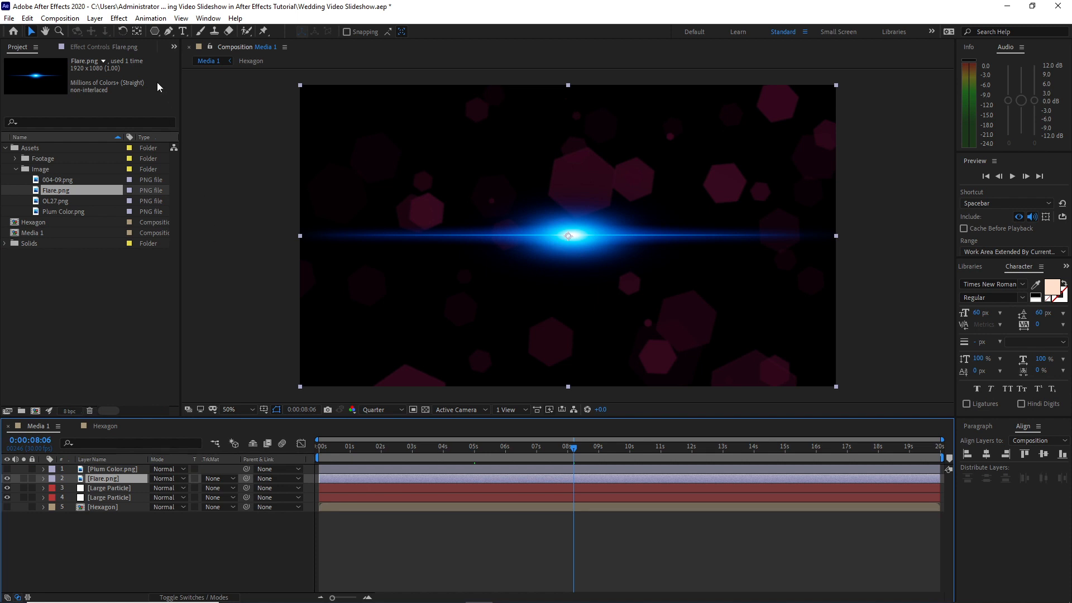
Apply a Photo Filter effect to the flare layer with the Violet filter at 100% density
{"action": "left_click", "coordinate": [119, 18]}
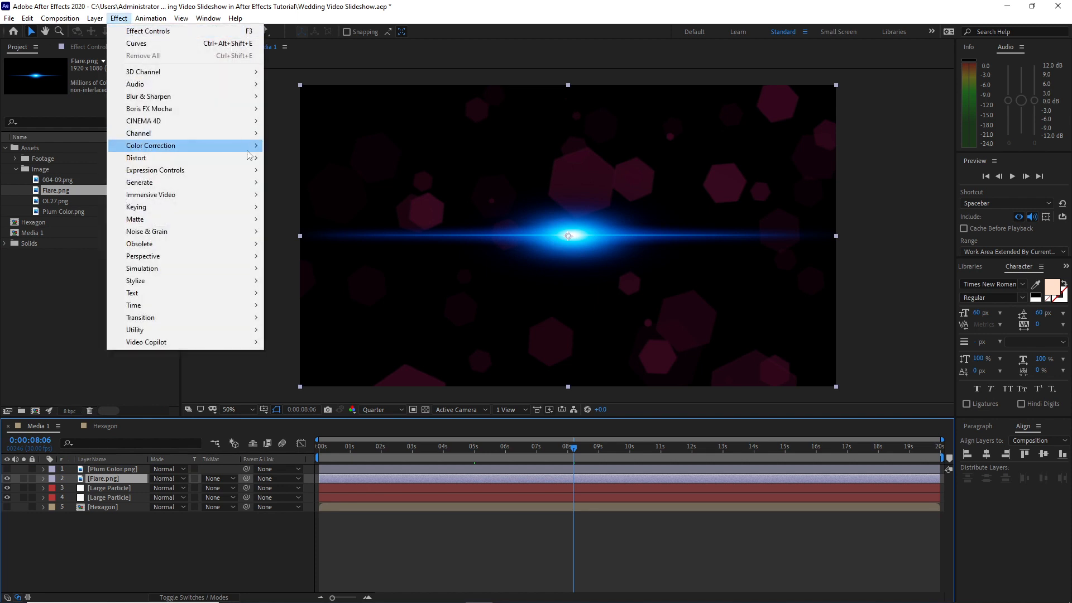
{"action": "mouse_move", "coordinate": [246, 146]}
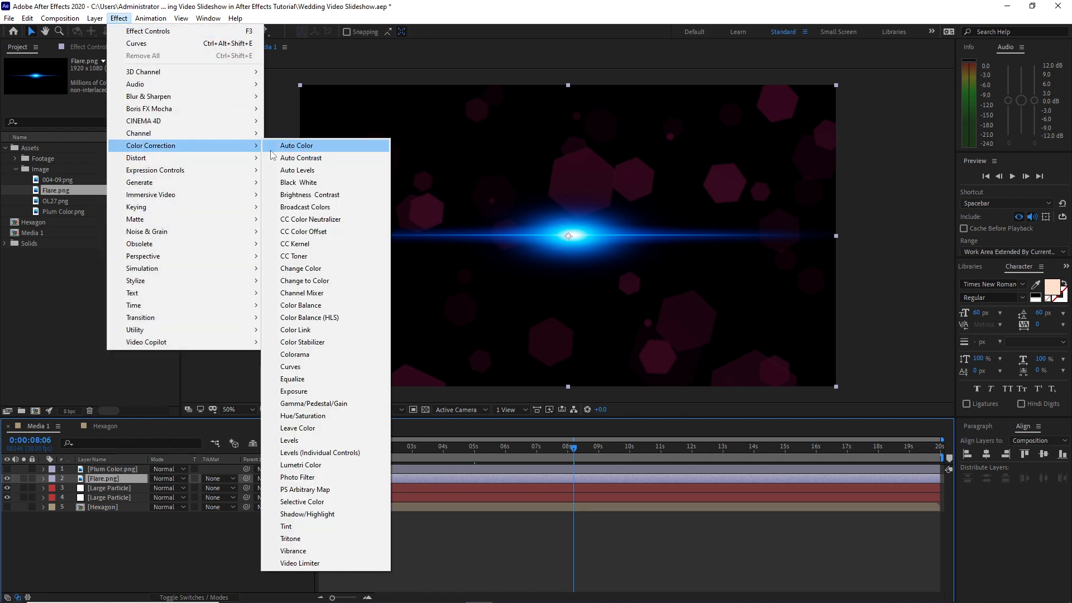
{"action": "left_click", "coordinate": [313, 477]}
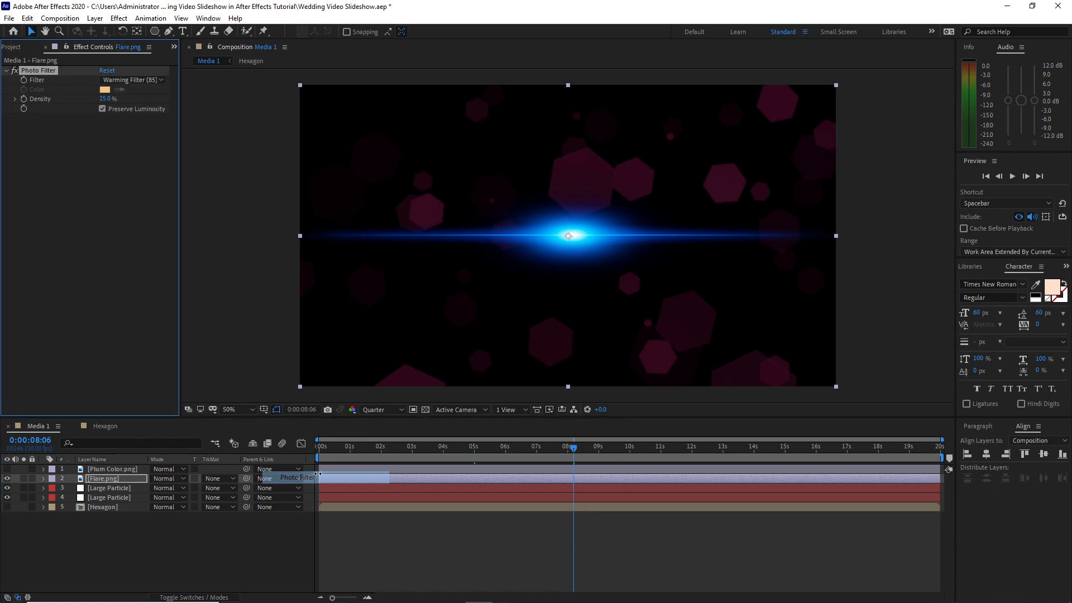
{"action": "left_click", "coordinate": [112, 85]}
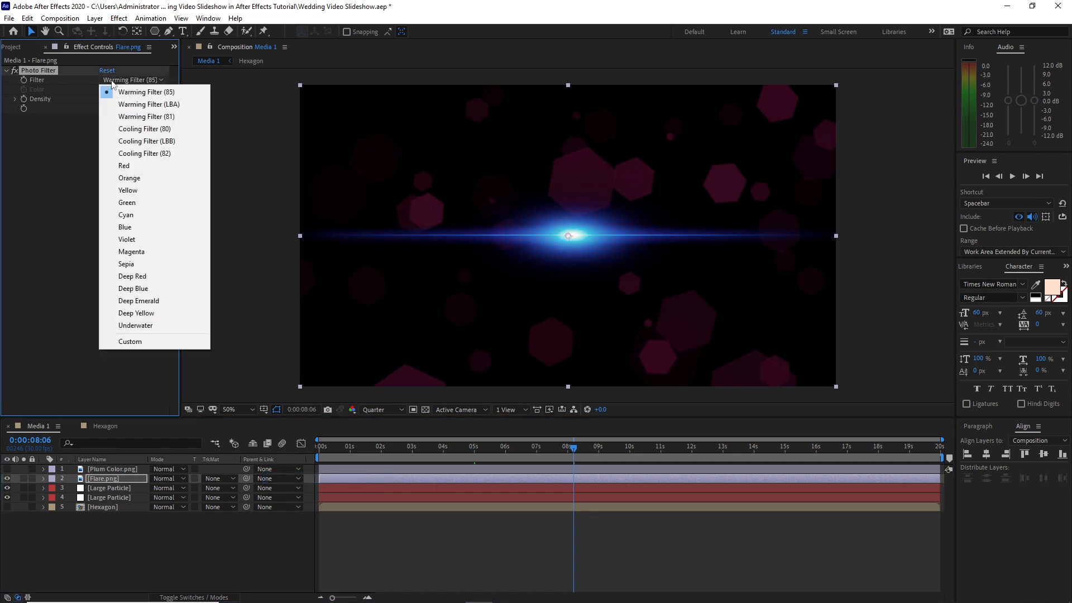
{"action": "left_click", "coordinate": [149, 239]}
{"action": "left_click_drag", "start_coordinate": [114, 102], "coordinate": [168, 112]}
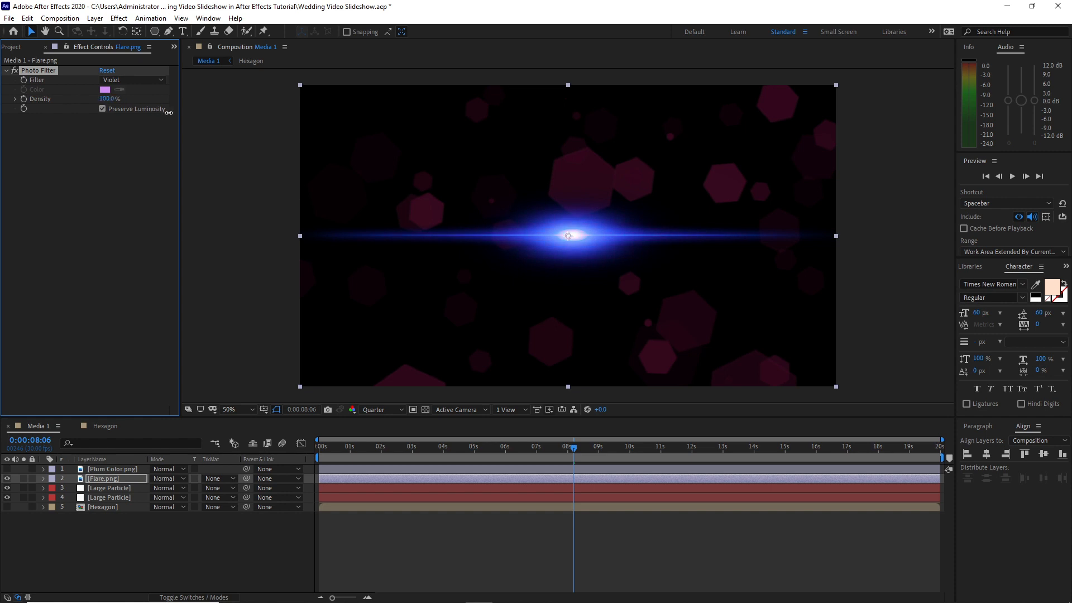
Apply a Curves effect to the flare layer and raise its RGB curve to brighten the flare
{"action": "left_click", "coordinate": [119, 19]}
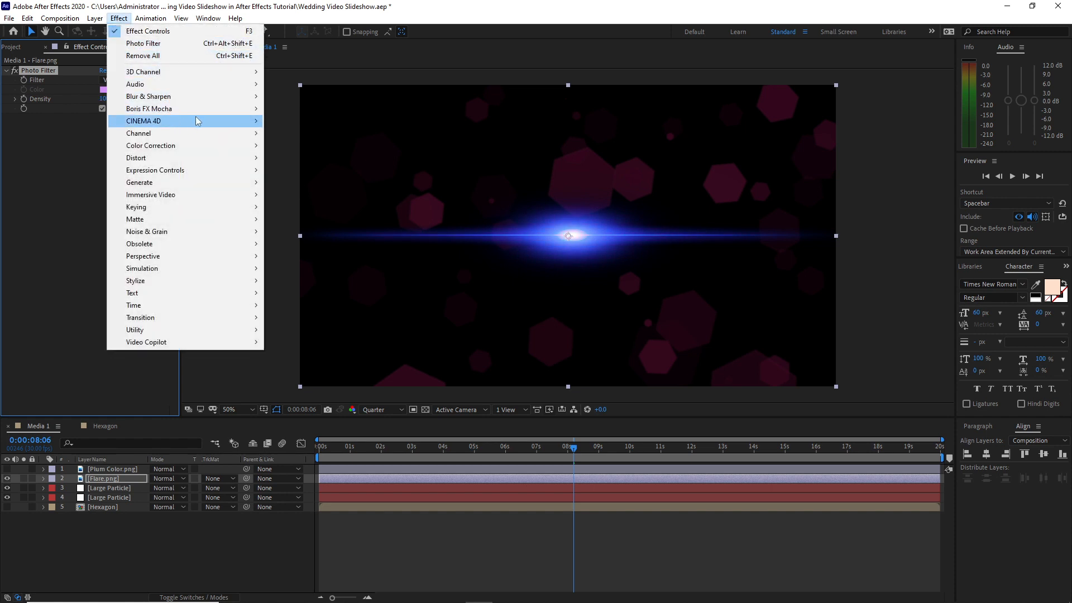
{"action": "mouse_move", "coordinate": [167, 146]}
{"action": "left_click", "coordinate": [301, 366]}
{"action": "left_click_drag", "start_coordinate": [94, 233], "coordinate": [79, 212]}
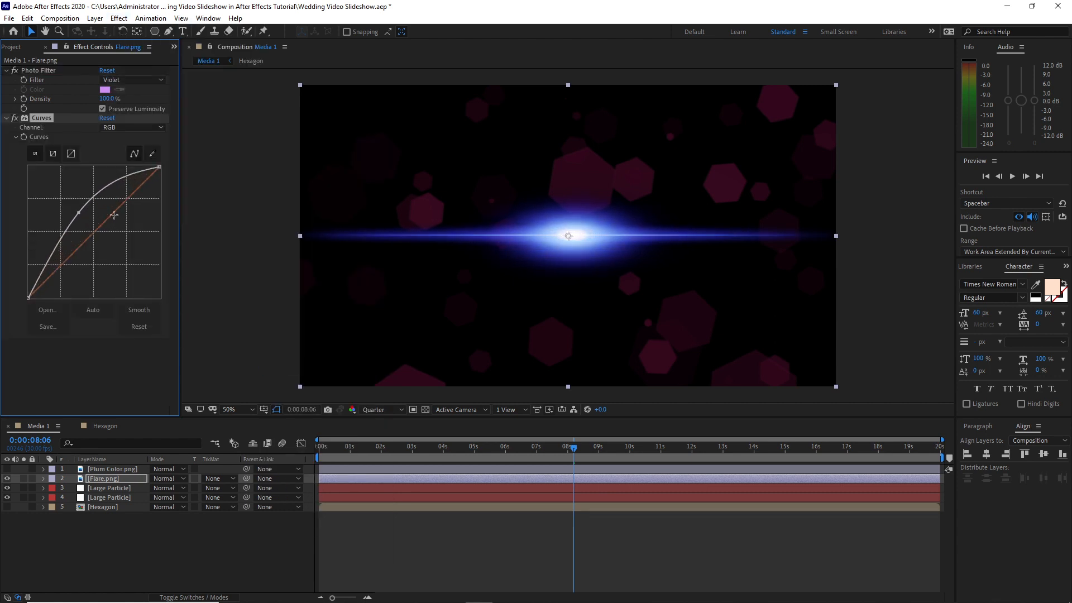
Raise the flare's red curve and lower its green and blue curves to shift its color toward magenta-violet
{"action": "left_click", "coordinate": [153, 128]}
{"action": "left_click", "coordinate": [114, 151]}
{"action": "left_click_drag", "start_coordinate": [98, 229], "coordinate": [114, 249]}
{"action": "left_click", "coordinate": [154, 129]}
{"action": "left_click", "coordinate": [146, 164]}
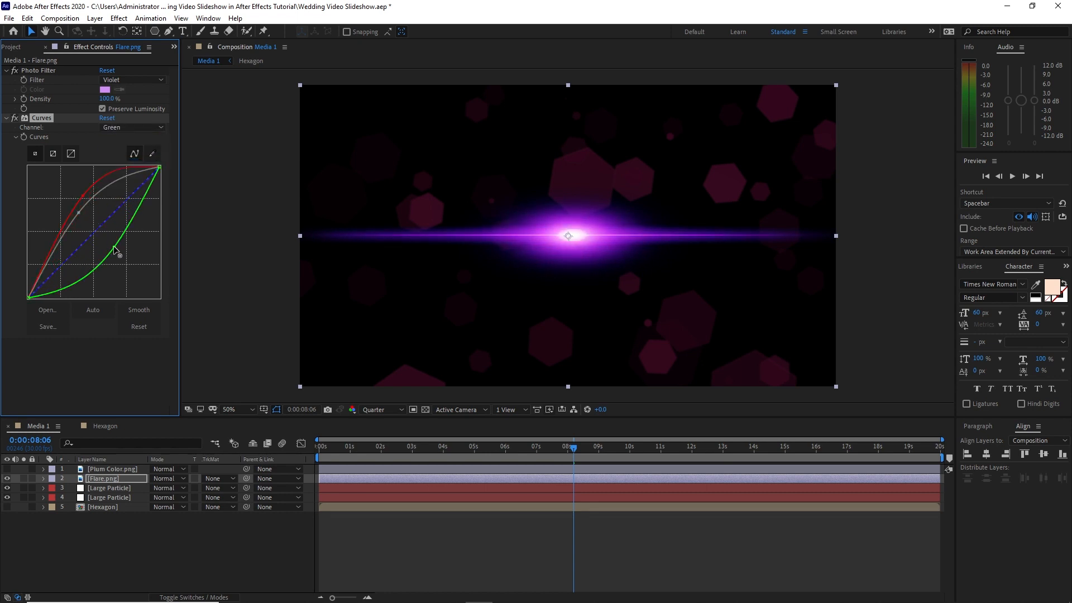
{"action": "left_click", "coordinate": [141, 128]}
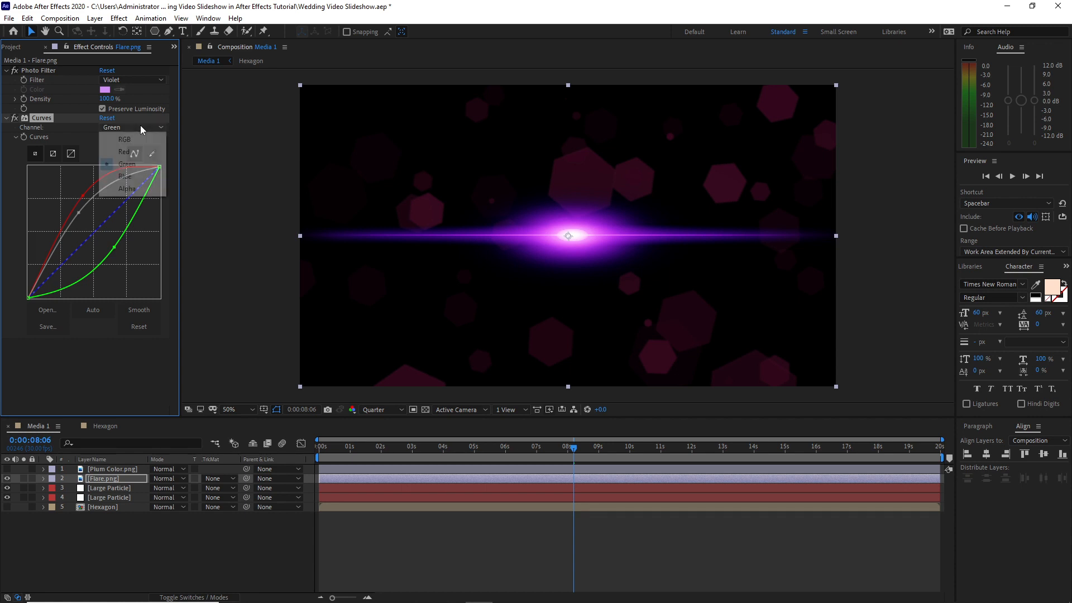
{"action": "left_click", "coordinate": [125, 176]}
{"action": "left_click_drag", "start_coordinate": [95, 234], "coordinate": [114, 254]}
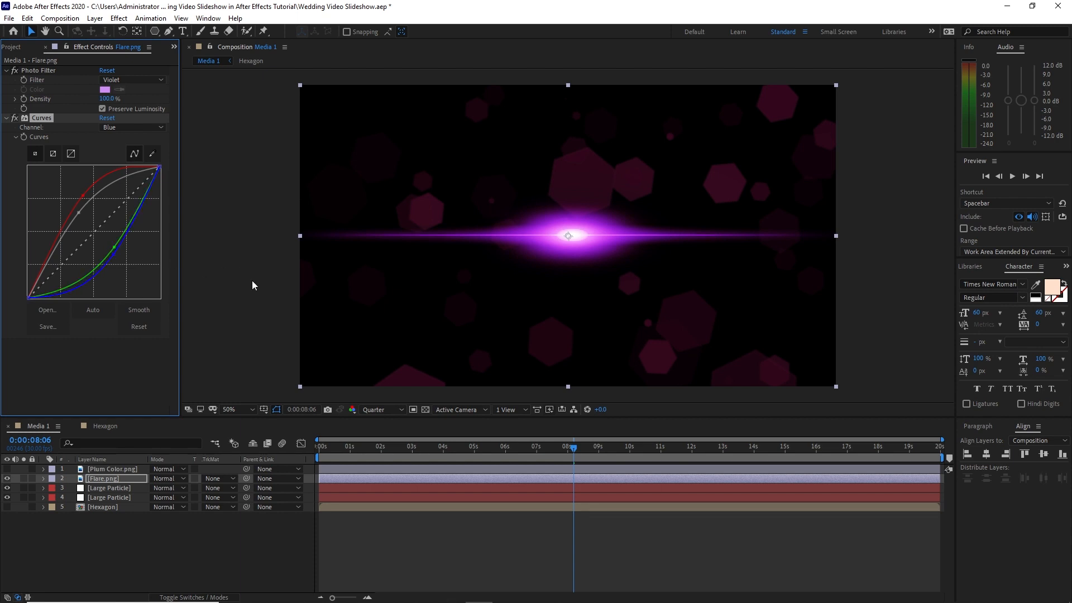
Duplicate the Flare.png layer and move the copy slightly upward
{"action": "left_click", "coordinate": [136, 479]}
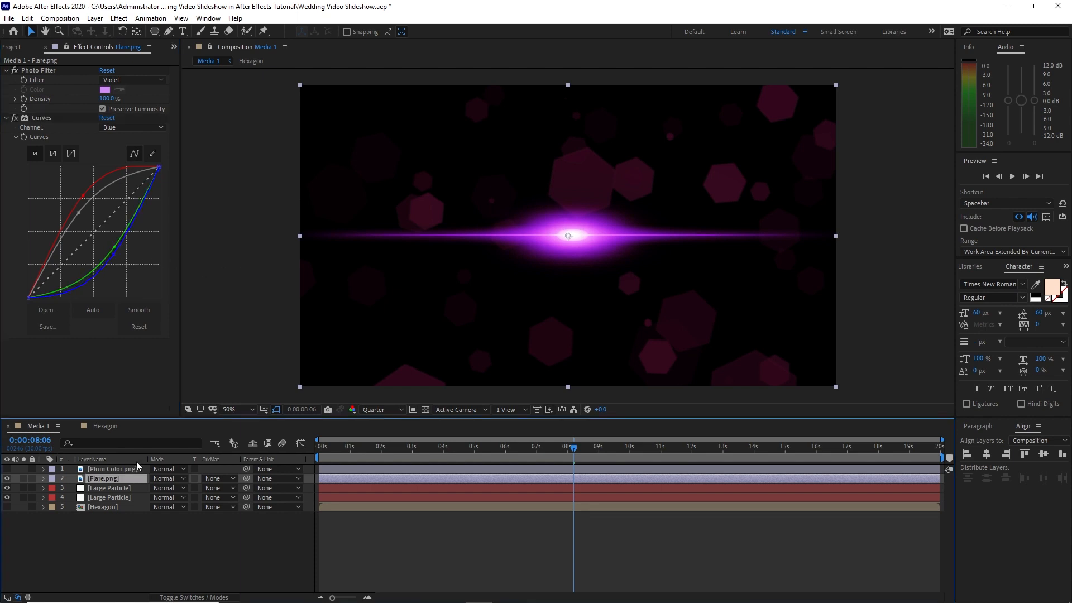
{"action": "left_click", "coordinate": [27, 18]}
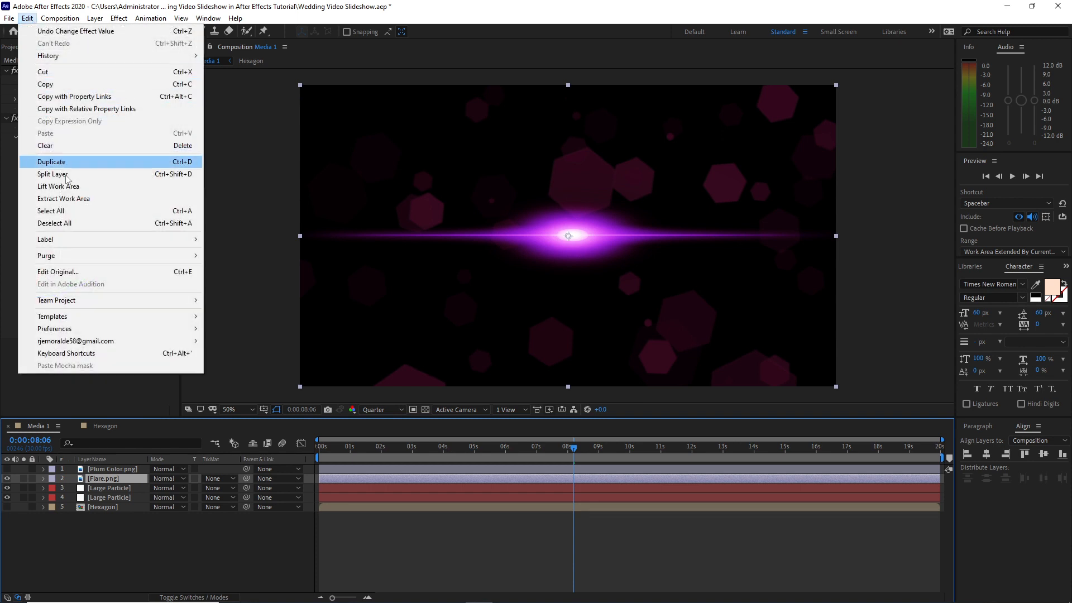
{"action": "left_click", "coordinate": [51, 162]}
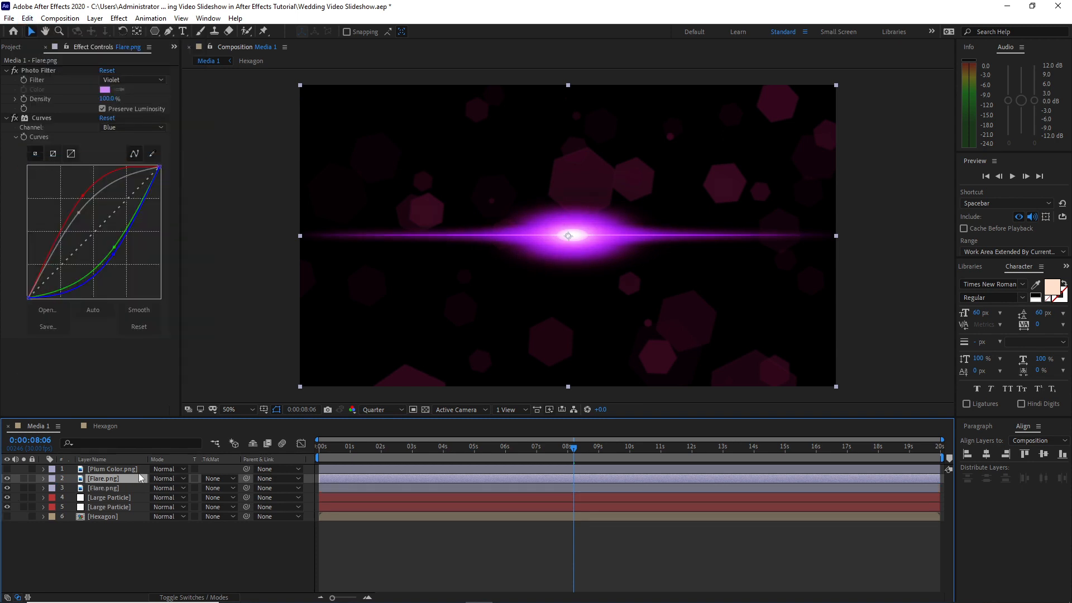
{"action": "key", "text": "p"}
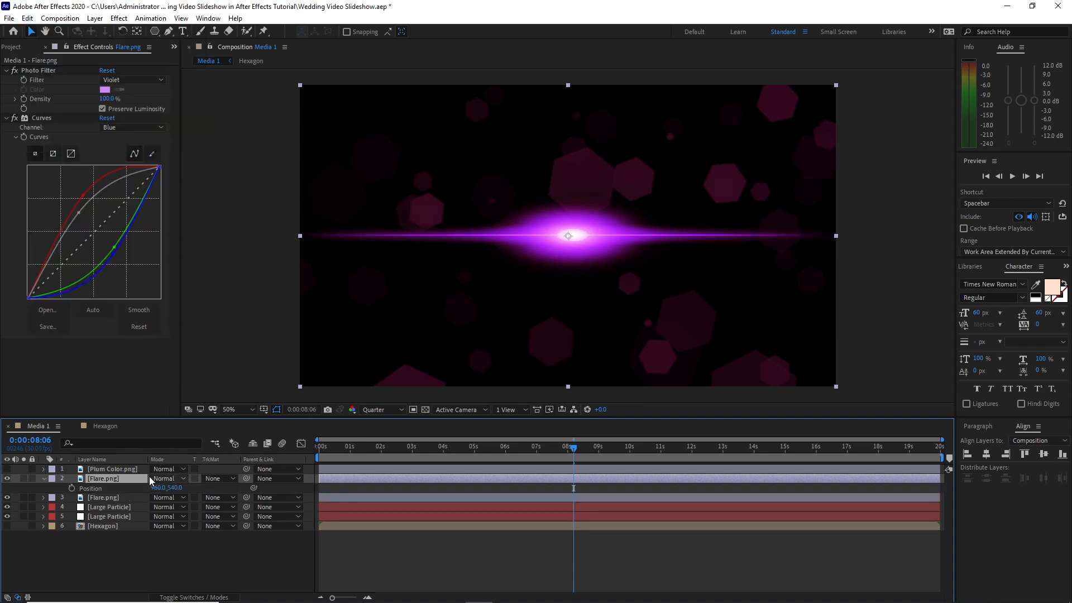
{"action": "left_click_drag", "start_coordinate": [178, 488], "coordinate": [171, 488]}
{"action": "key", "text": "p"}
Pre-compose the two Flare.png layers into a new composition named Flares
{"action": "left_click", "coordinate": [96, 488], "text": "shift"}
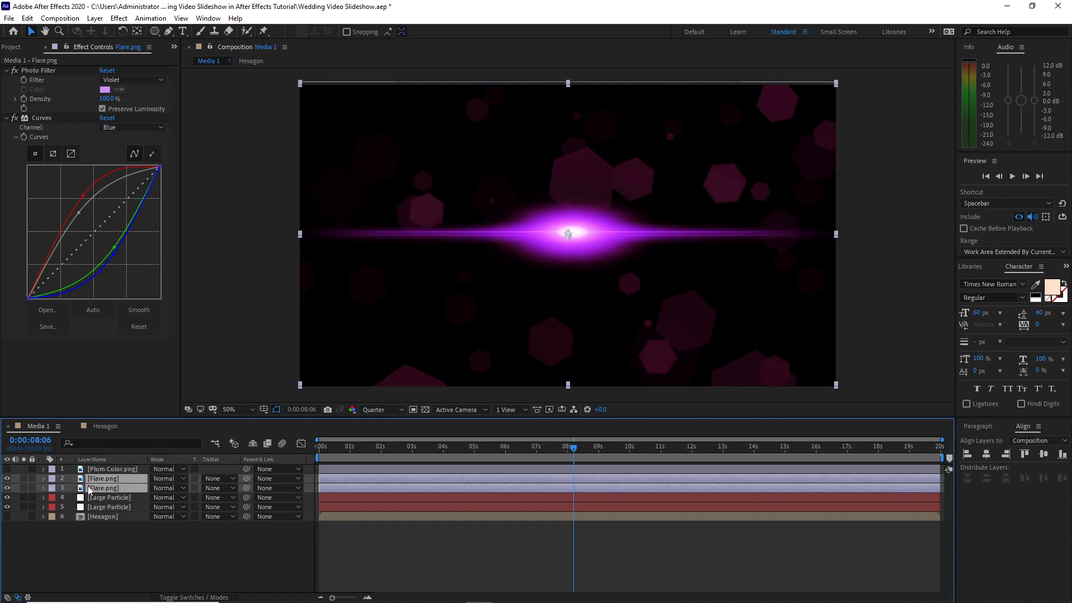
{"action": "right_click", "coordinate": [96, 489]}
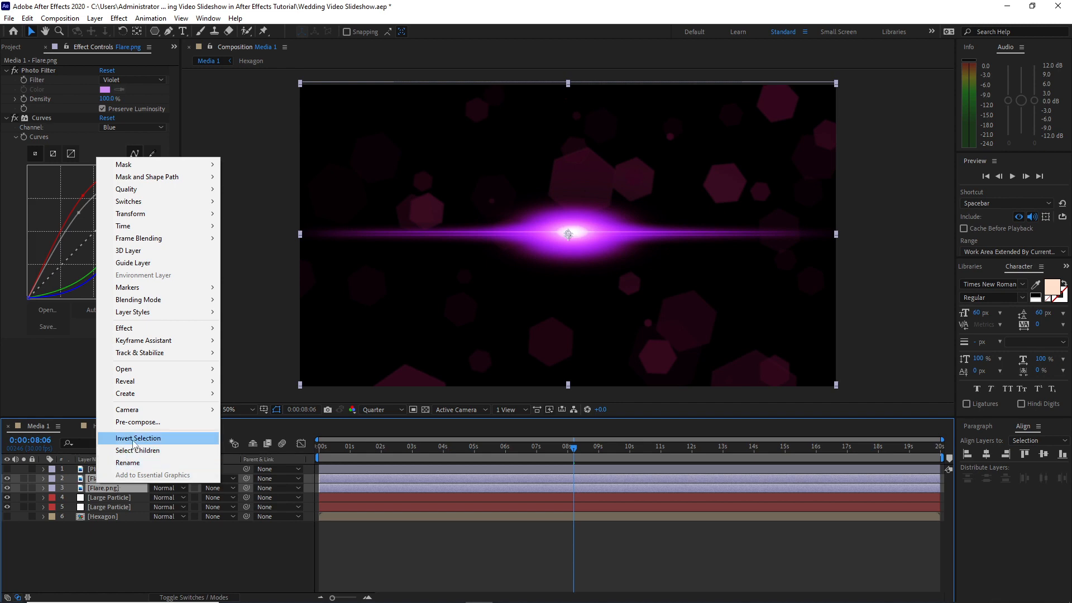
{"action": "left_click", "coordinate": [138, 422]}
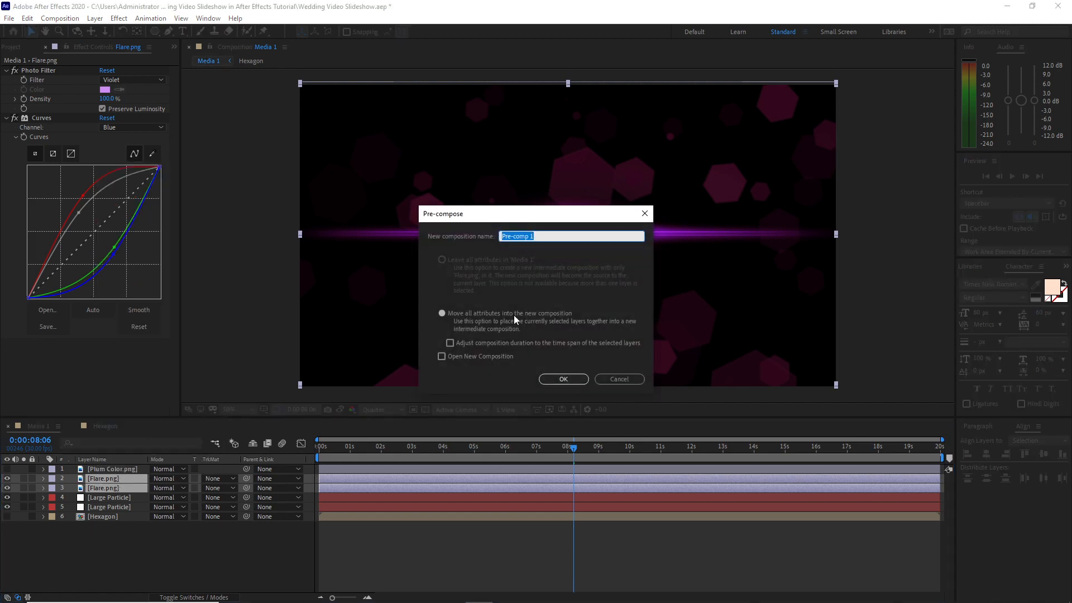
{"action": "type", "text": "Flares"}
{"action": "left_click", "coordinate": [558, 379]}
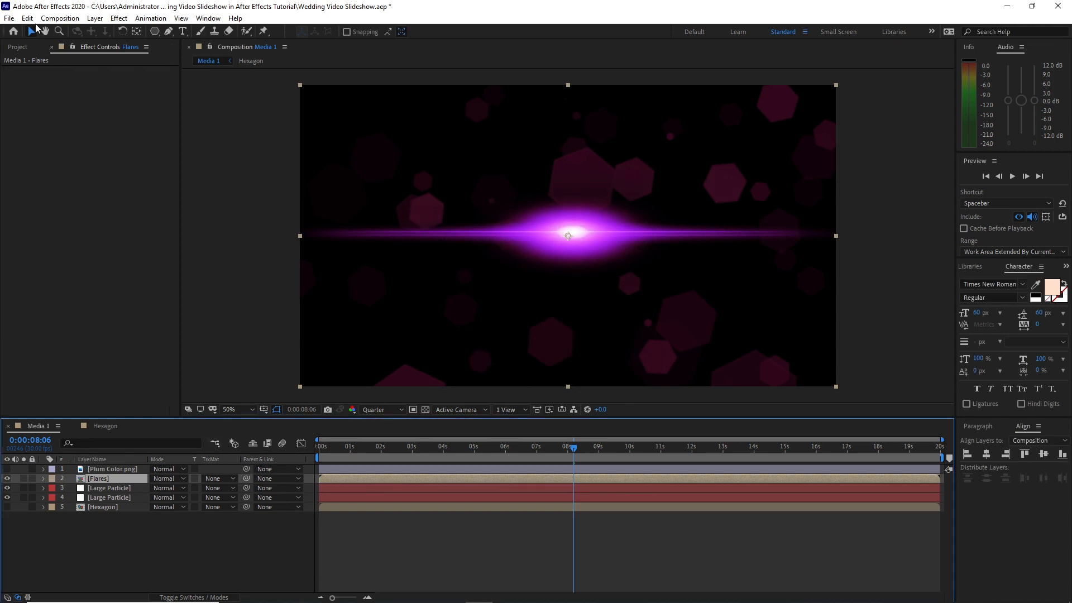
Duplicate the Flares layer and set the upper copy's rotation to -23°
{"action": "left_click", "coordinate": [27, 18]}
{"action": "left_click", "coordinate": [63, 162]}
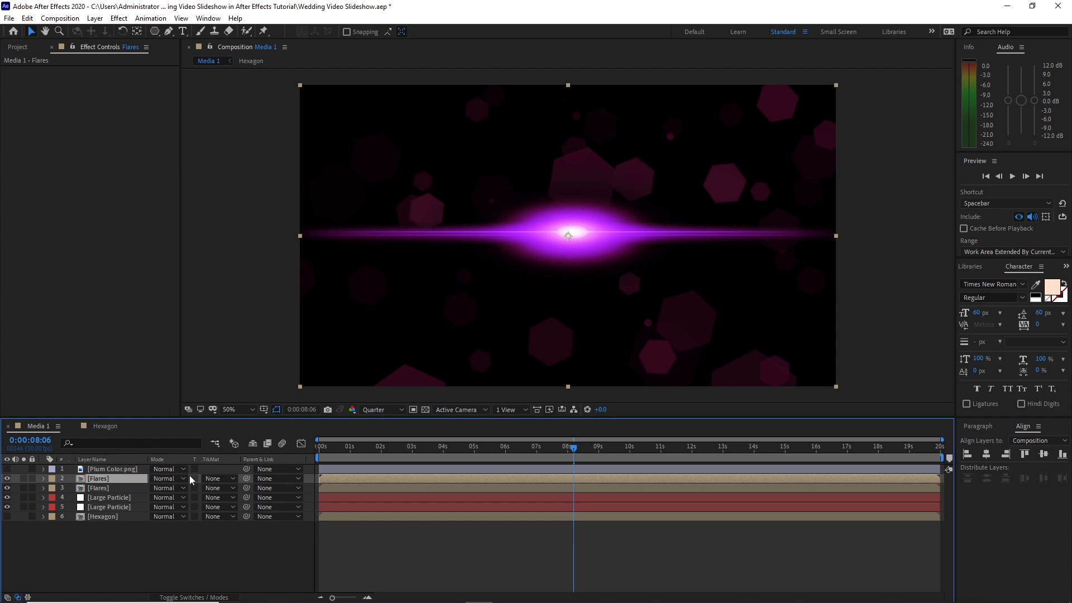
{"action": "key", "text": "r"}
{"action": "left_click_drag", "start_coordinate": [162, 488], "coordinate": [149, 479]}
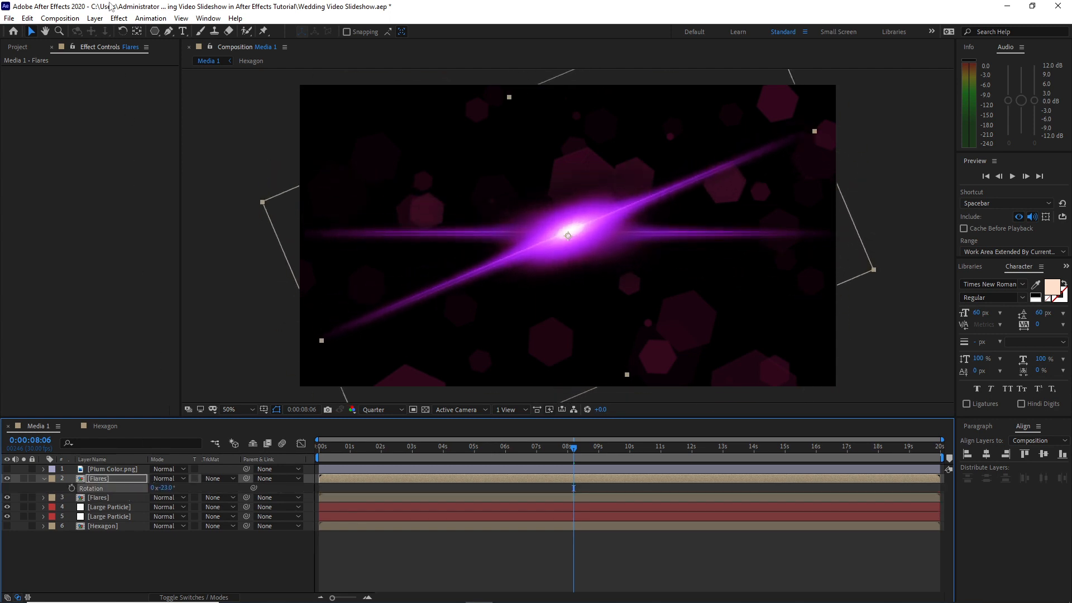
Apply Fast Box Blur with a blur radius of 7 to the rotated Flares layer and move it beneath the horizontal Flares layer
{"action": "left_click", "coordinate": [119, 18]}
{"action": "mouse_move", "coordinate": [198, 100]}
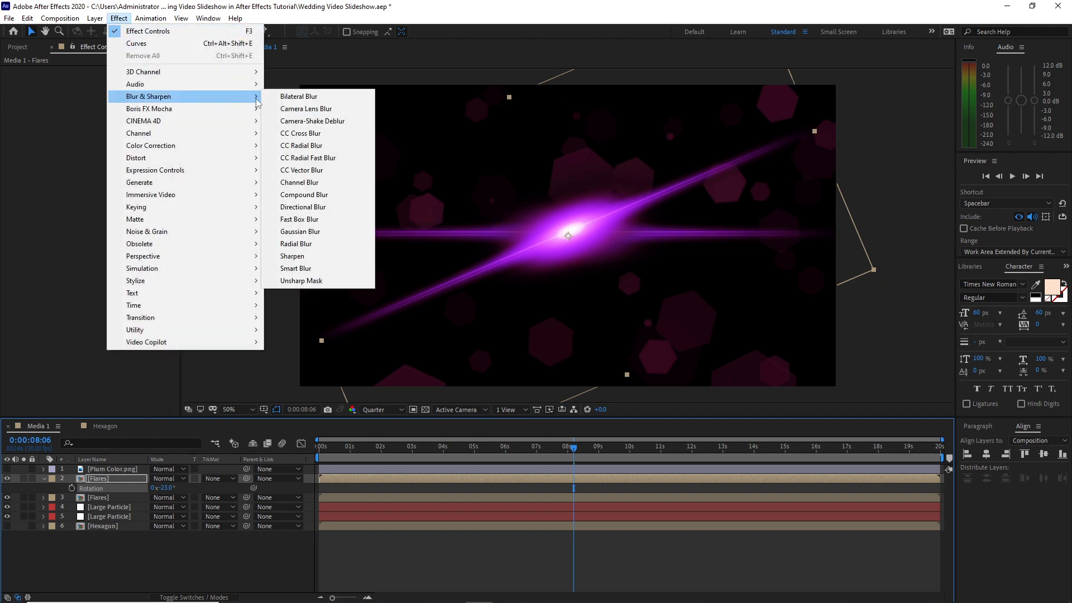
{"action": "left_click", "coordinate": [296, 219]}
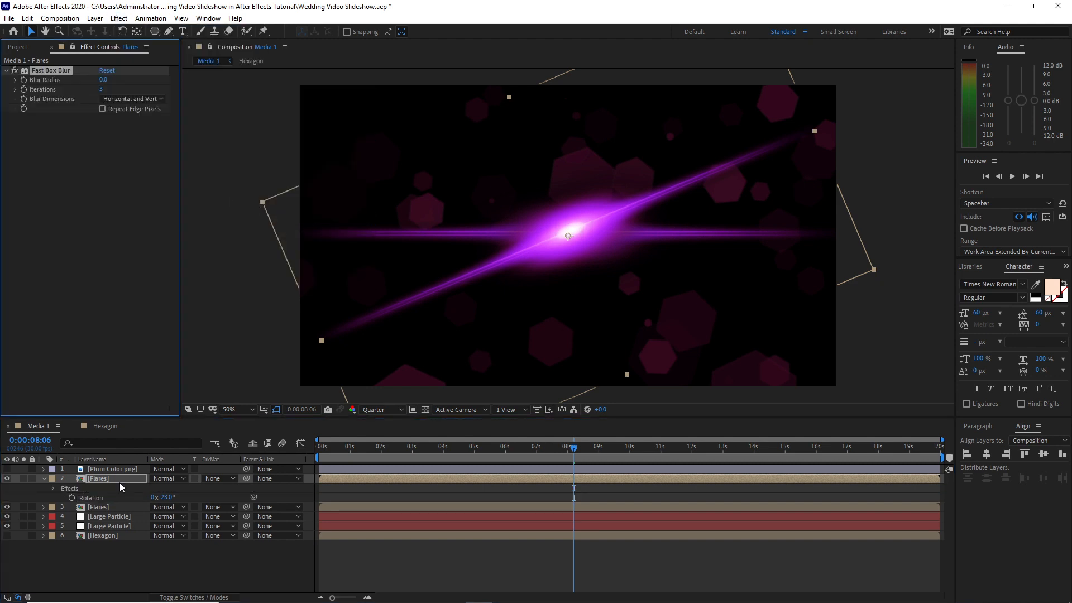
{"action": "left_click_drag", "start_coordinate": [119, 478], "coordinate": [128, 506]}
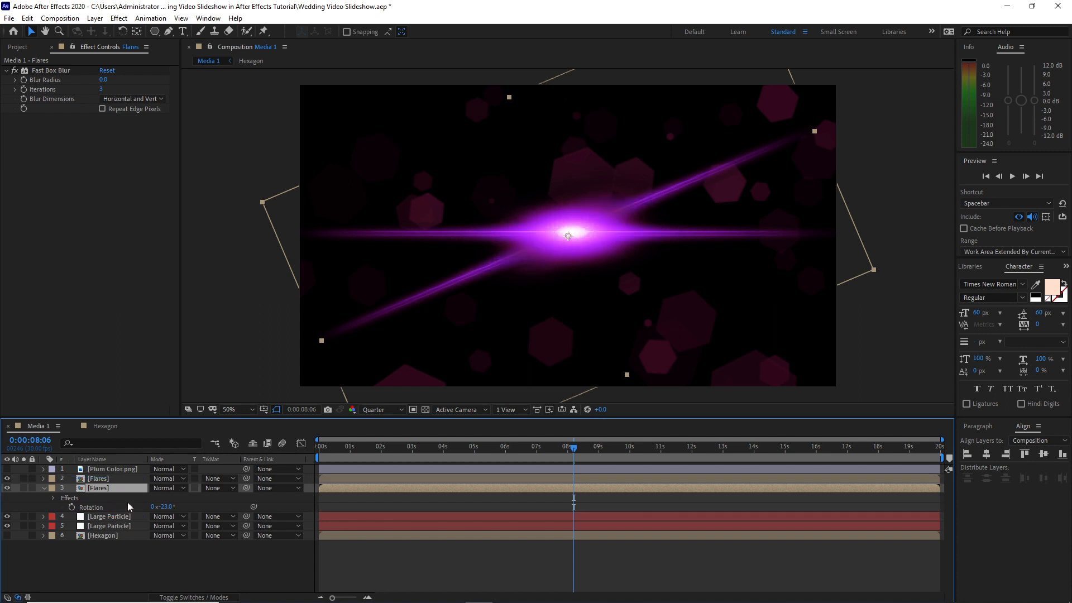
{"action": "left_click", "coordinate": [104, 80]}
{"action": "type", "text": "70"}
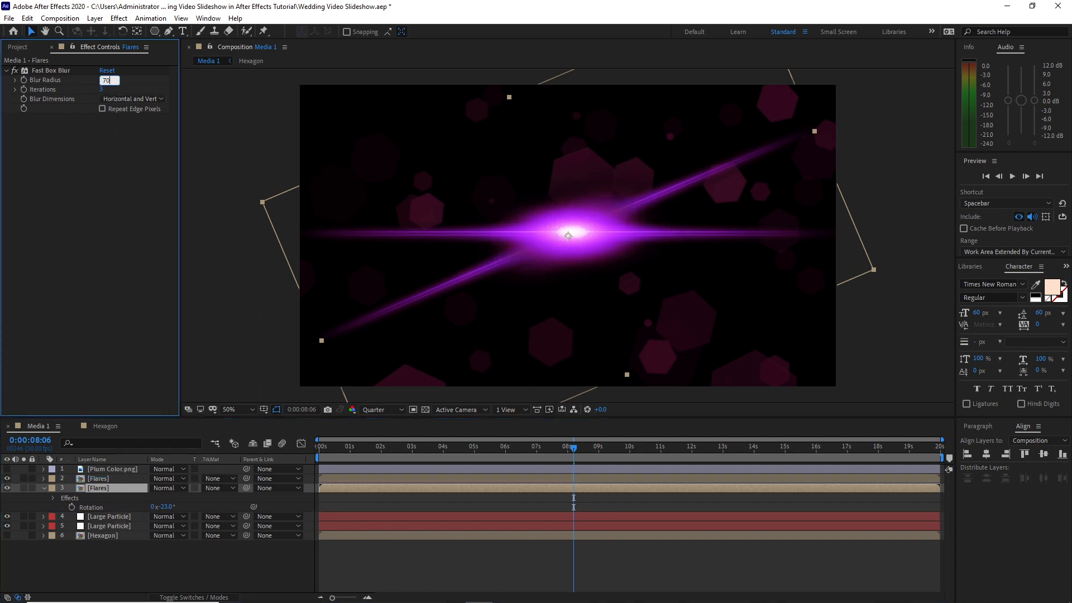
{"action": "key", "text": "Return"}
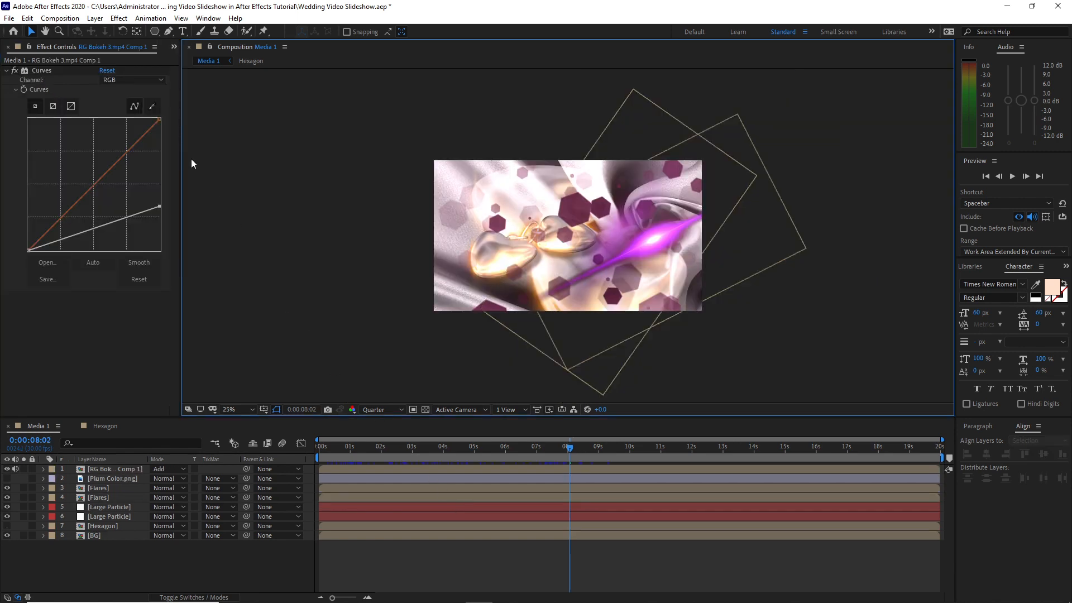
Create a white 1920 x 1080 px solid layer named Small Particles
{"action": "left_click", "coordinate": [95, 18]}
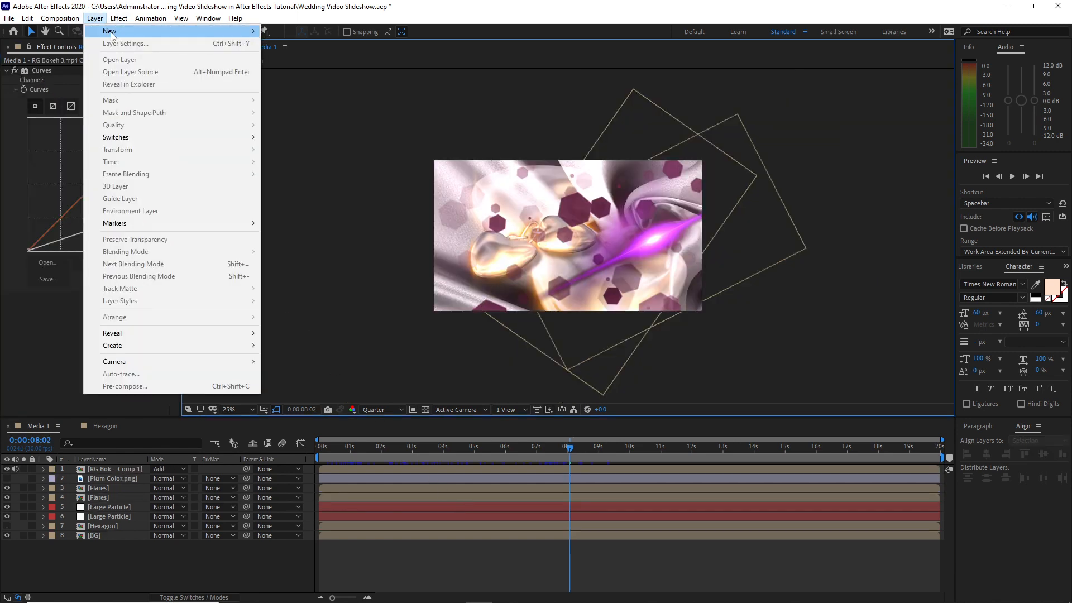
{"action": "mouse_move", "coordinate": [111, 32]}
{"action": "left_click", "coordinate": [308, 45]}
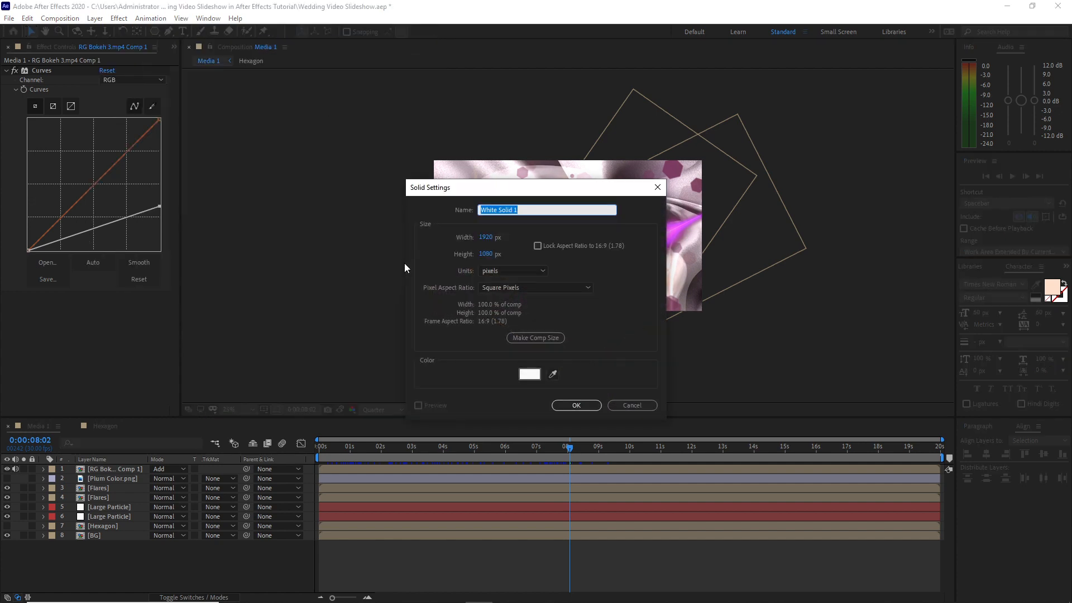
{"action": "type", "text": "Small Particles"}
{"action": "left_click", "coordinate": [576, 405]}
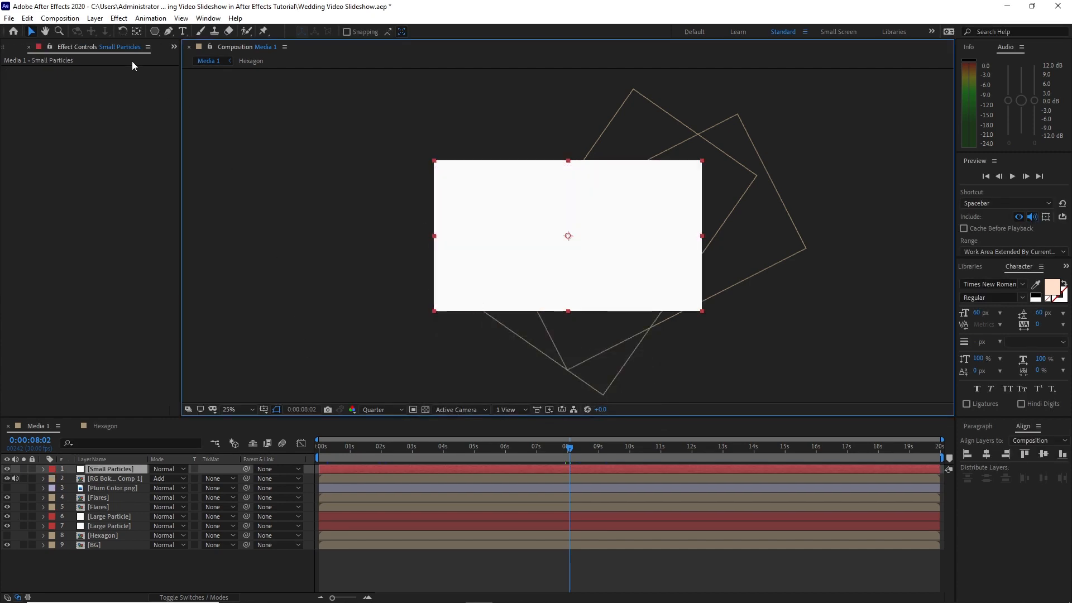
Apply CC Particle World to the Small Particles layer with a birth rate of 250 and a longevity of 3 seconds
{"action": "left_click", "coordinate": [119, 18]}
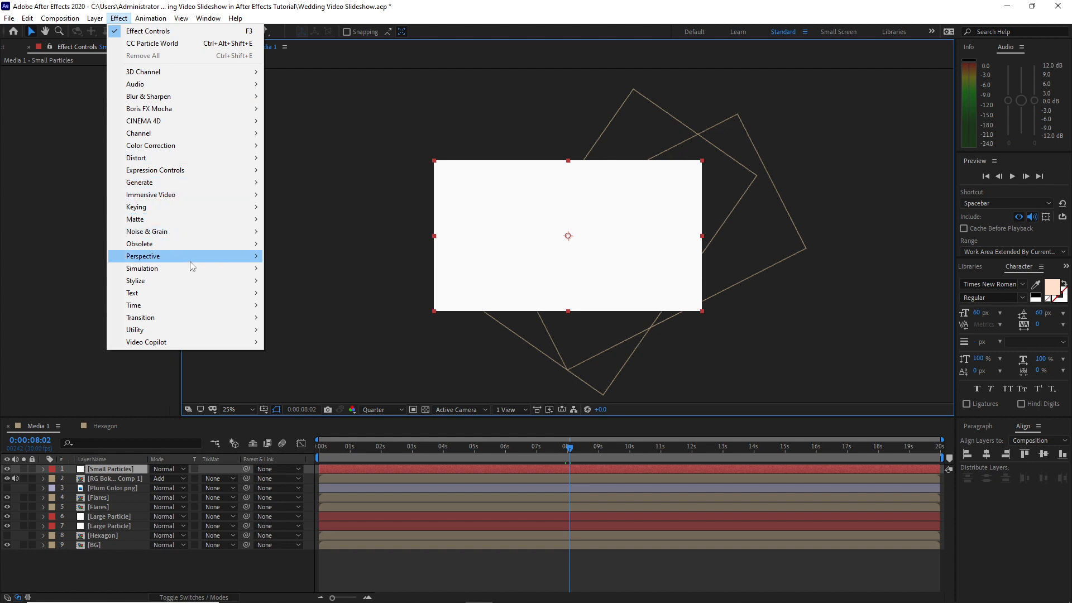
{"action": "mouse_move", "coordinate": [204, 269]}
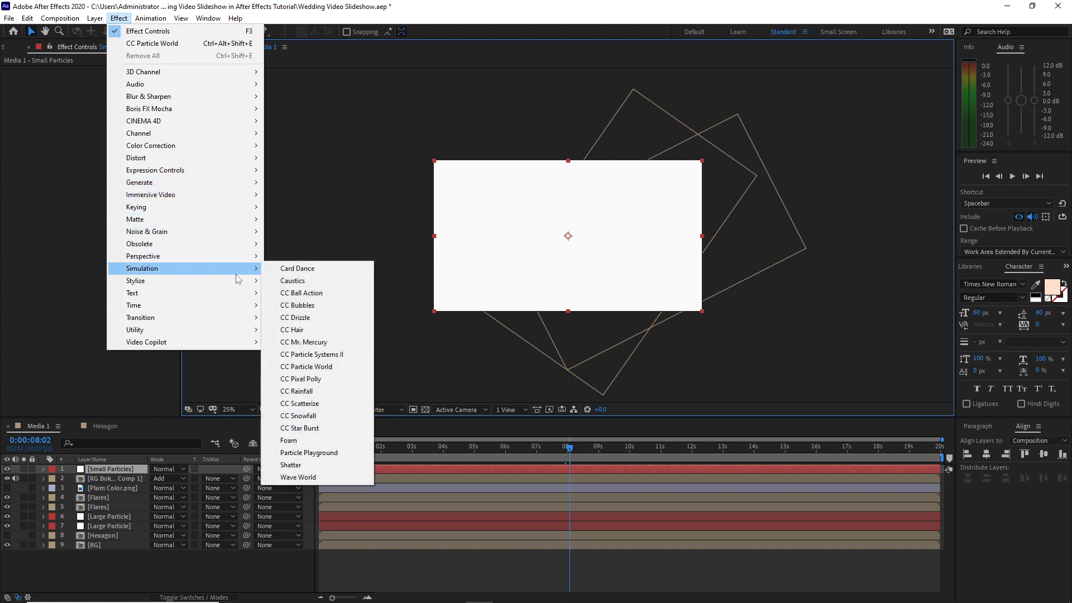
{"action": "left_click", "coordinate": [308, 367]}
{"action": "left_click", "coordinate": [108, 89]}
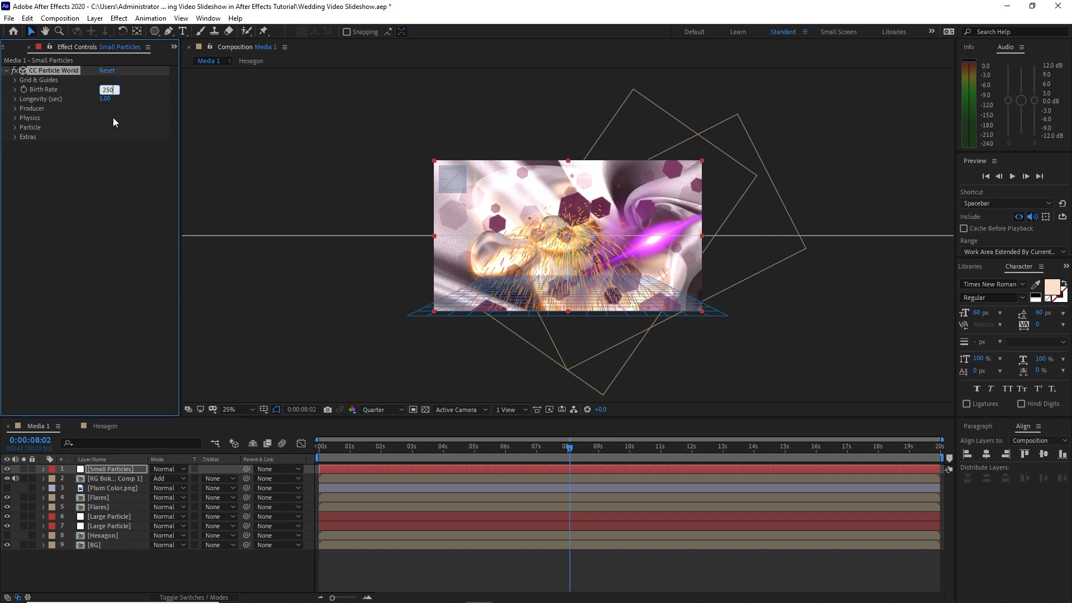
{"action": "left_click", "coordinate": [103, 99]}
{"action": "type", "text": "3"}
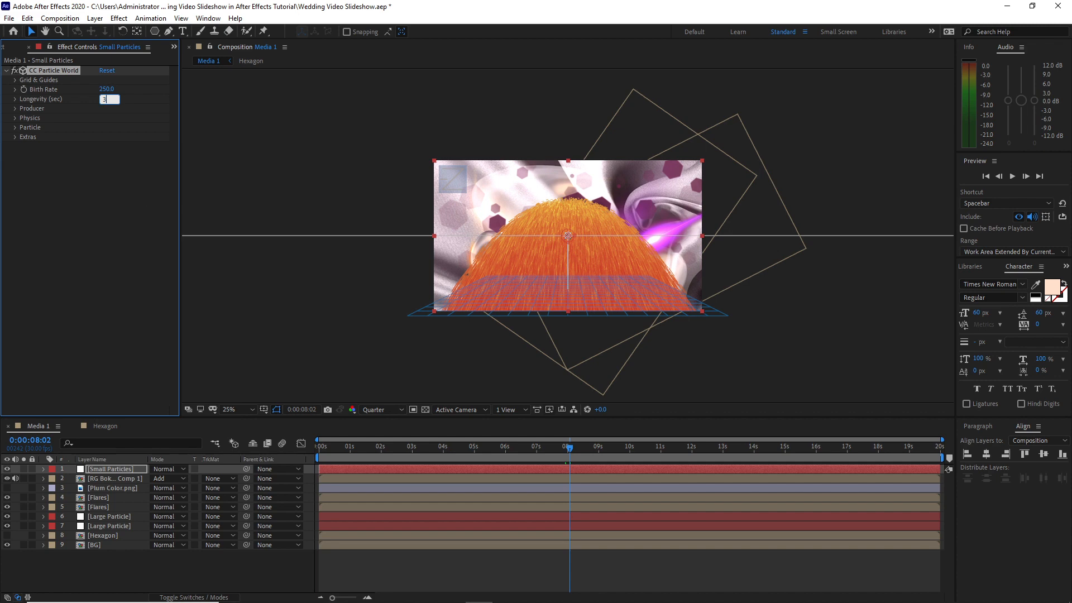
Set the particle producer's Position Y to 0.45, Radius X to 0.600, Radius Y to 0.400 and Radius Z to 1
{"action": "left_click", "coordinate": [15, 109]}
{"action": "left_click", "coordinate": [105, 128]}
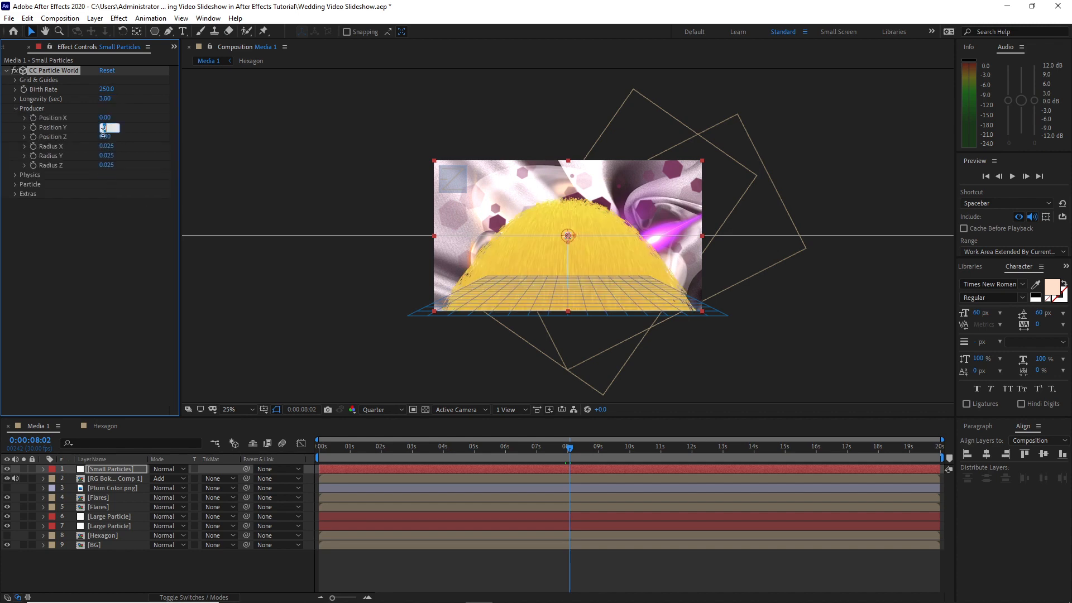
{"action": "type", "text": ".45"}
{"action": "left_click", "coordinate": [106, 147]}
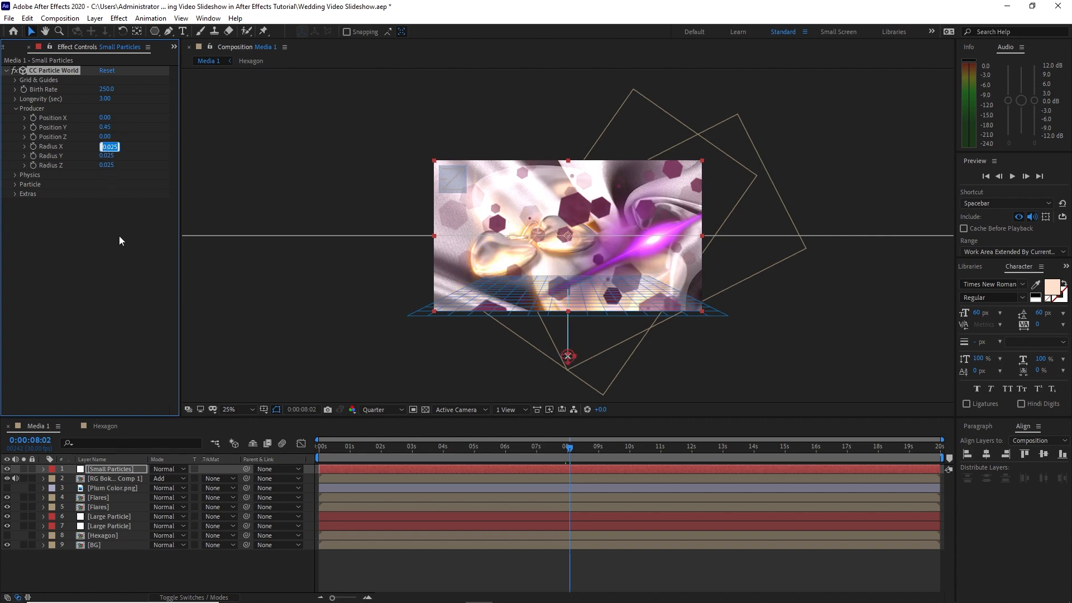
{"action": "key", "text": "BackSpace"}
{"action": "type", "text": ".600"}
{"action": "key", "text": "Tab"}
{"action": "key", "text": "BackSpace"}
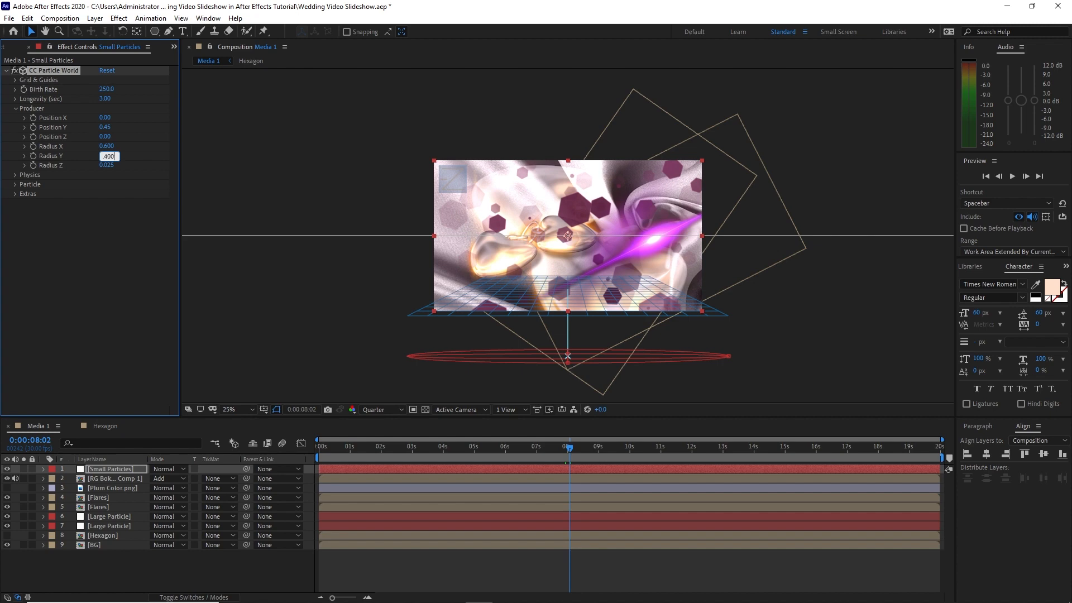
{"action": "type", "text": ".400"}
{"action": "key", "text": "Tab"}
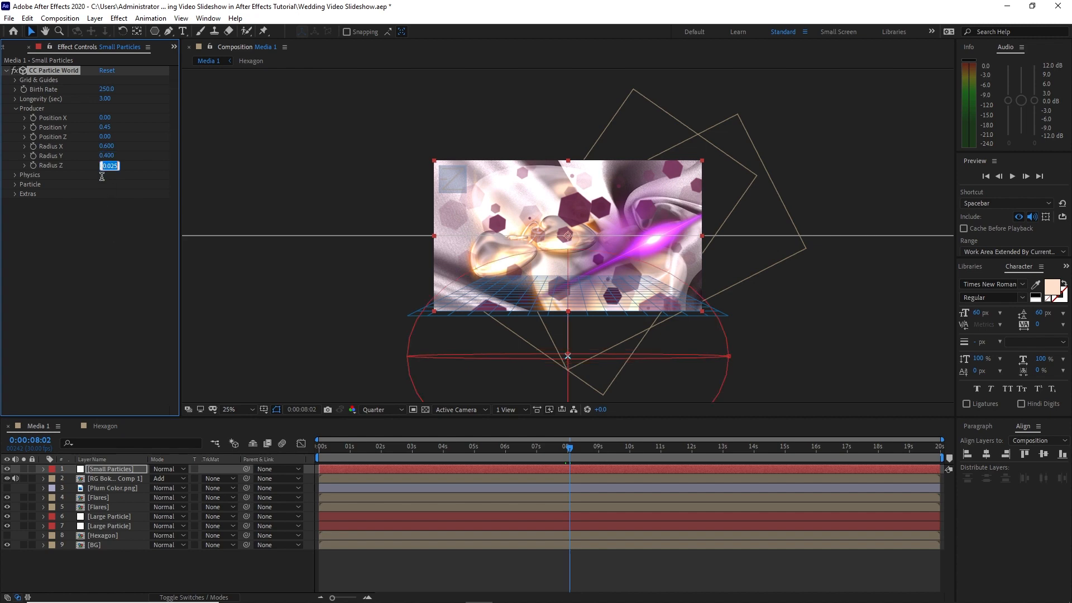
{"action": "type", "text": "1"}
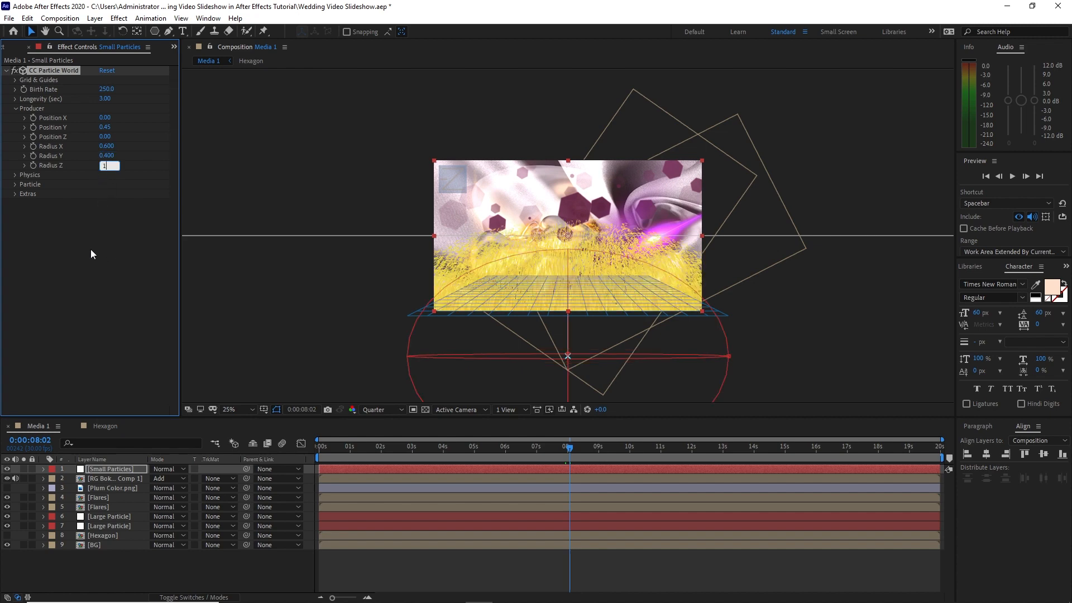
Set the particle physics to Cone Axis animation with velocity 0.03, gravity 0 and extra 0.65
{"action": "left_click", "coordinate": [15, 175]}
{"action": "left_click", "coordinate": [120, 183]}
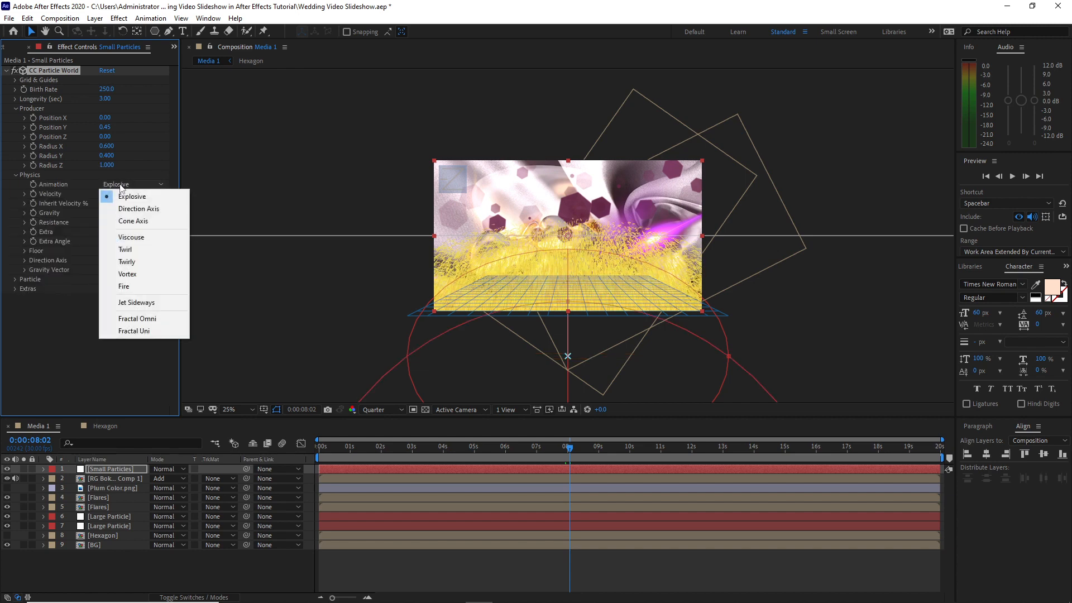
{"action": "left_click", "coordinate": [130, 223]}
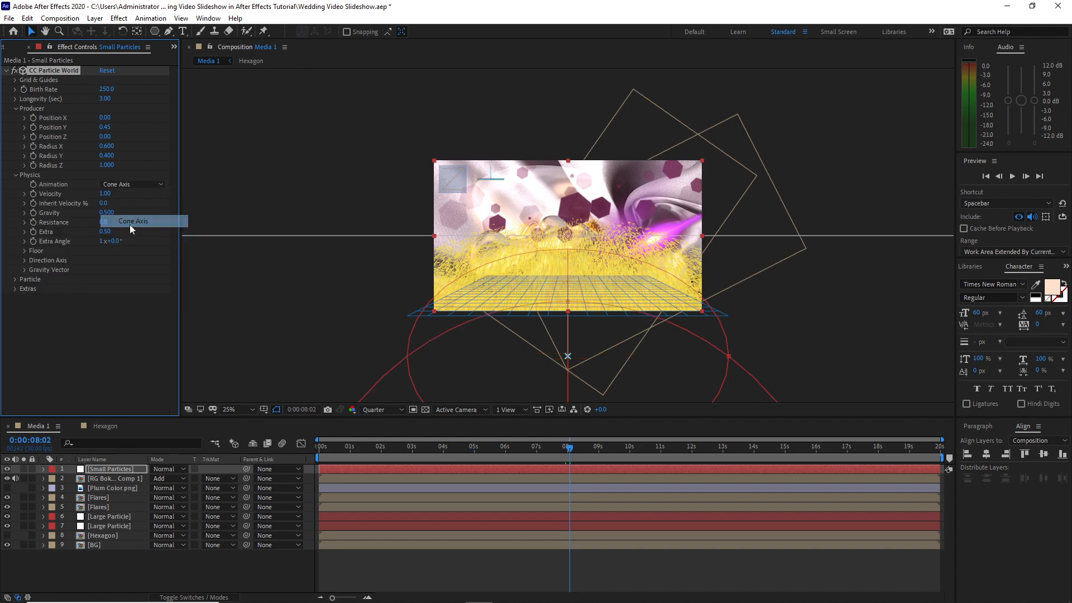
{"action": "left_click", "coordinate": [105, 194]}
{"action": "type", "text": "."}
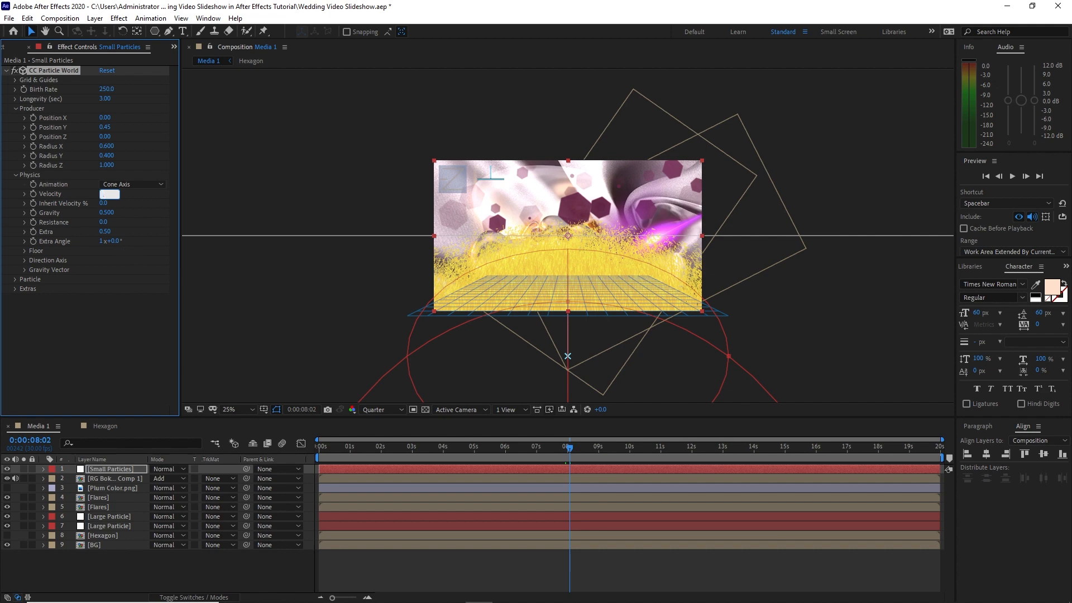
{"action": "type", "text": "03"}
{"action": "left_click", "coordinate": [106, 212]}
{"action": "type", "text": "0"}
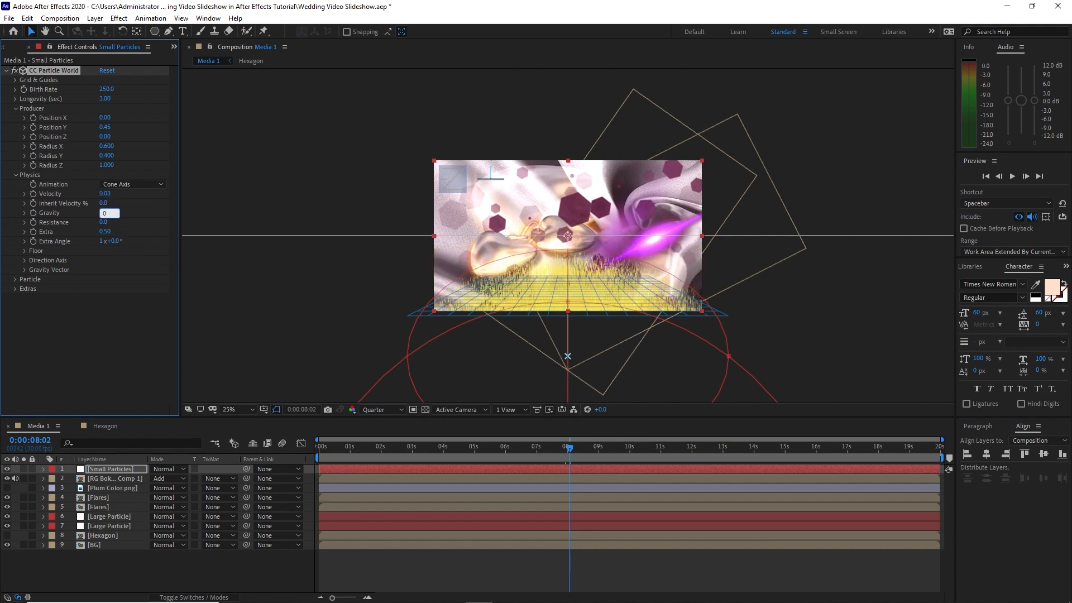
{"action": "left_click", "coordinate": [106, 232]}
{"action": "type", "text": "."}
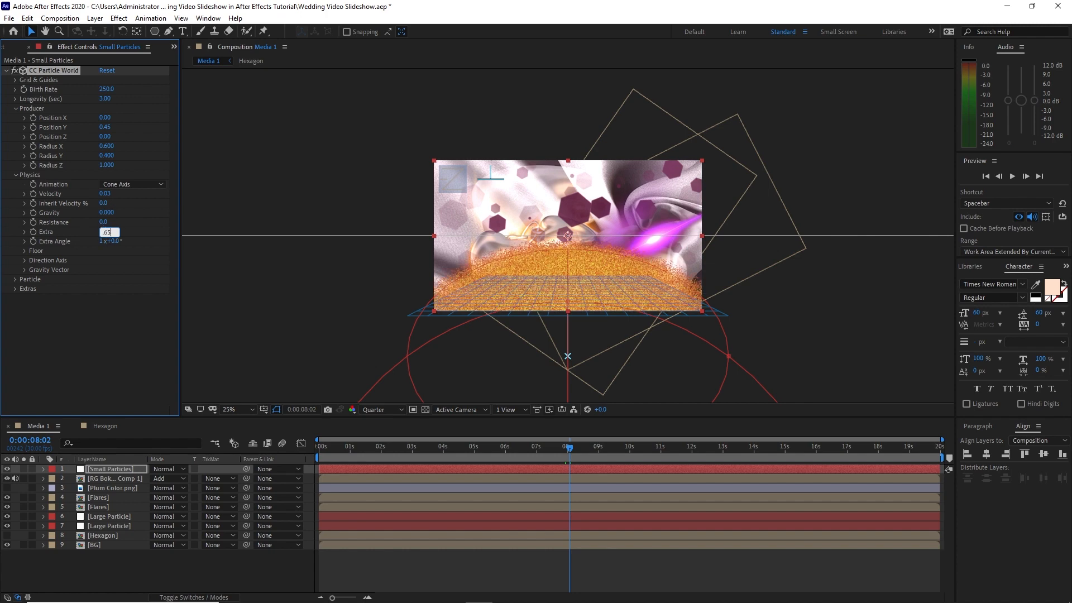
{"action": "type", "text": "65"}
{"action": "left_click", "coordinate": [36, 324]}
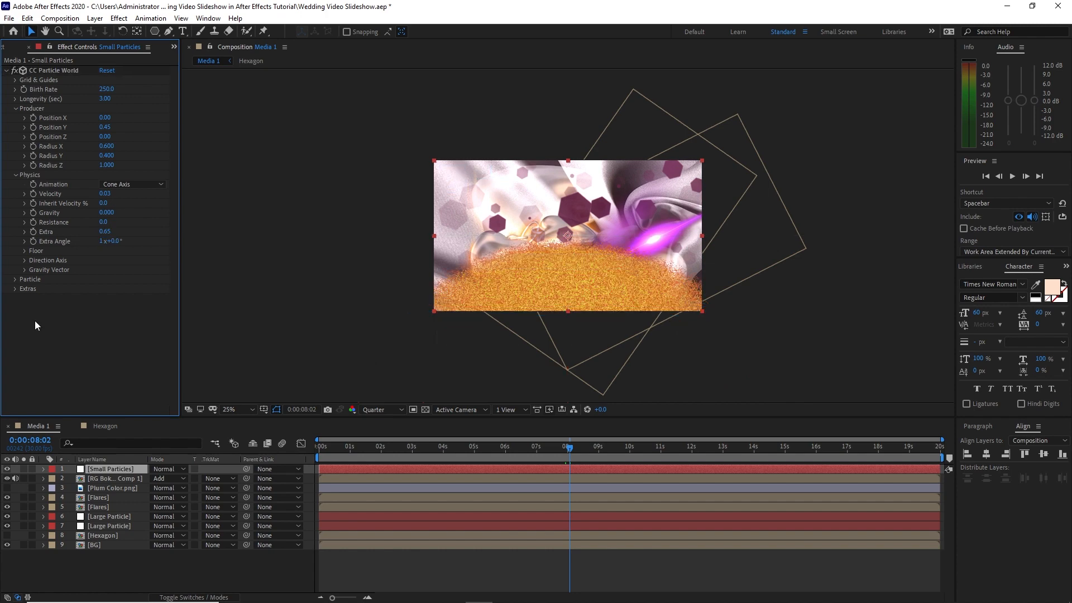
Set the particle type to Shaded Sphere with birth and death sizes of 0.015, size variation 100% and max opacity 100%
{"action": "left_click", "coordinate": [15, 280]}
{"action": "scroll", "coordinate": [131, 268], "scroll_direction": "down", "scroll_amount": 1}
{"action": "left_click", "coordinate": [131, 267]}
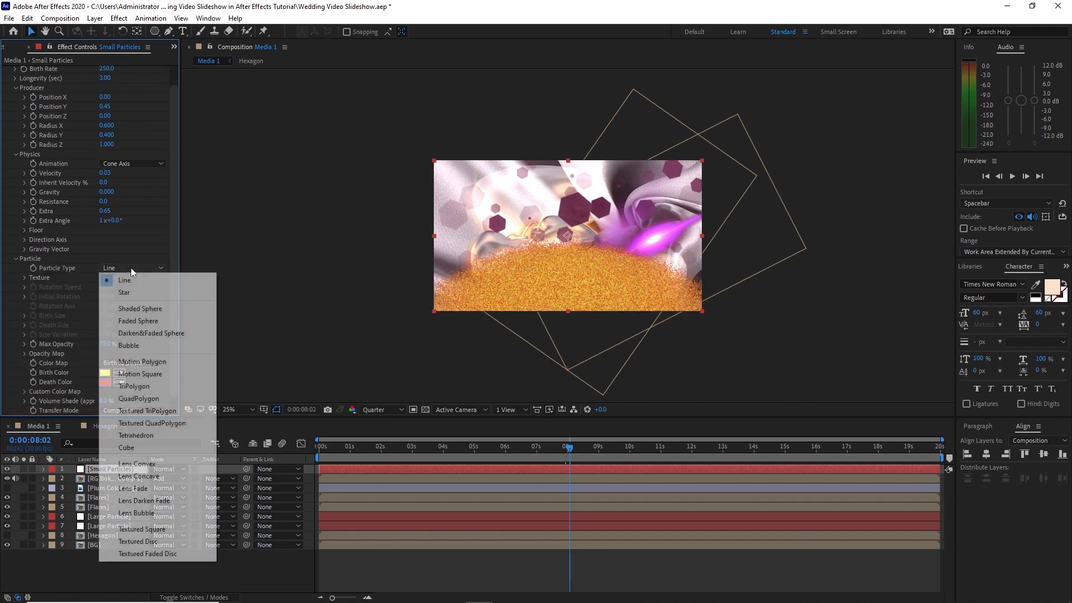
{"action": "left_click", "coordinate": [145, 309]}
{"action": "left_click", "coordinate": [108, 316]}
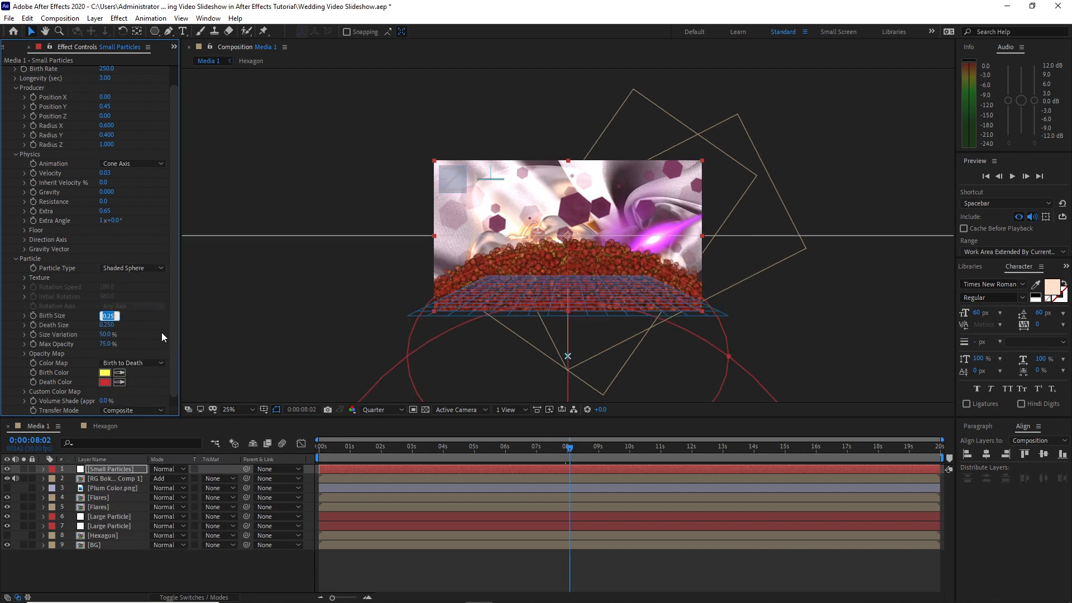
{"action": "key", "text": "BackSpace"}
{"action": "type", "text": ".015"}
{"action": "left_click", "coordinate": [112, 326]}
{"action": "key", "text": "BackSpace"}
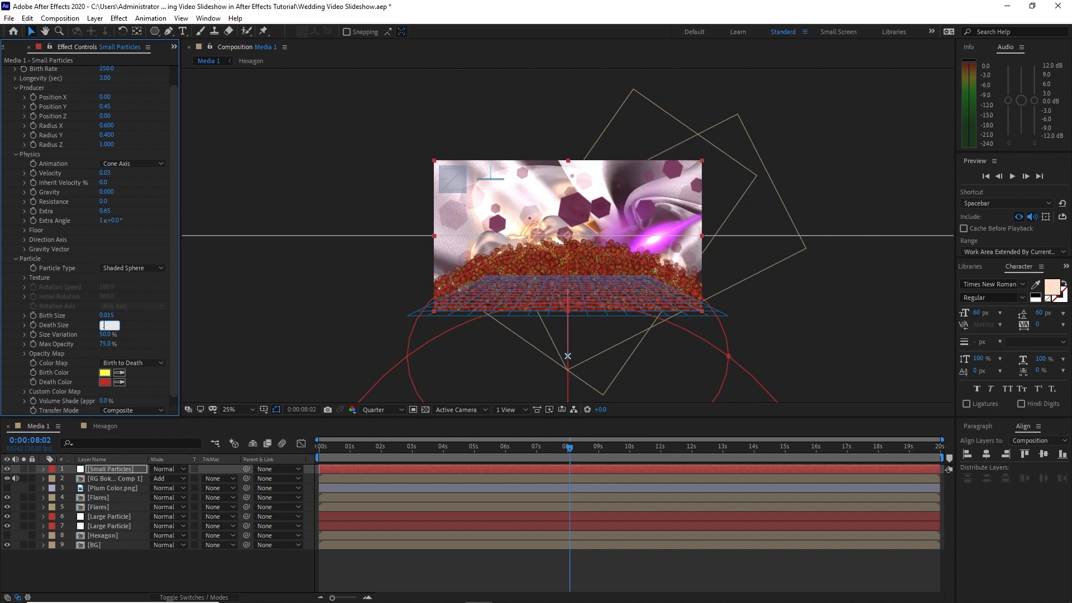
{"action": "type", "text": ".015"}
{"action": "left_click_drag", "start_coordinate": [109, 336], "coordinate": [122, 337]}
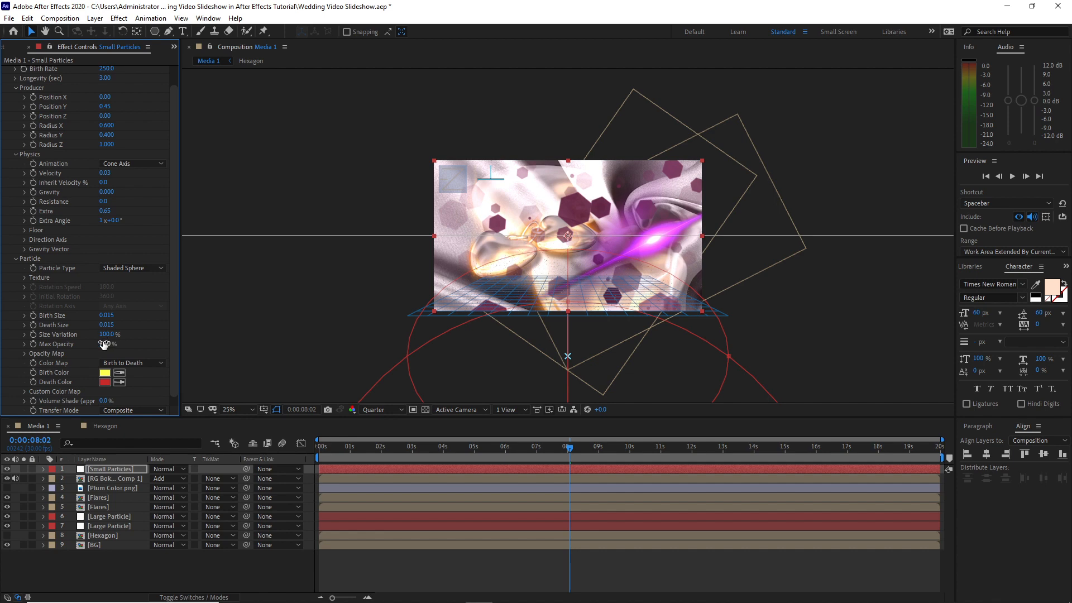
{"action": "left_click_drag", "start_coordinate": [99, 344], "coordinate": [117, 344]}
Sample the particles' birth color from a light pink stripe and their death color from a darker plum stripe of the Plum Color image
{"action": "left_click", "coordinate": [119, 372]}
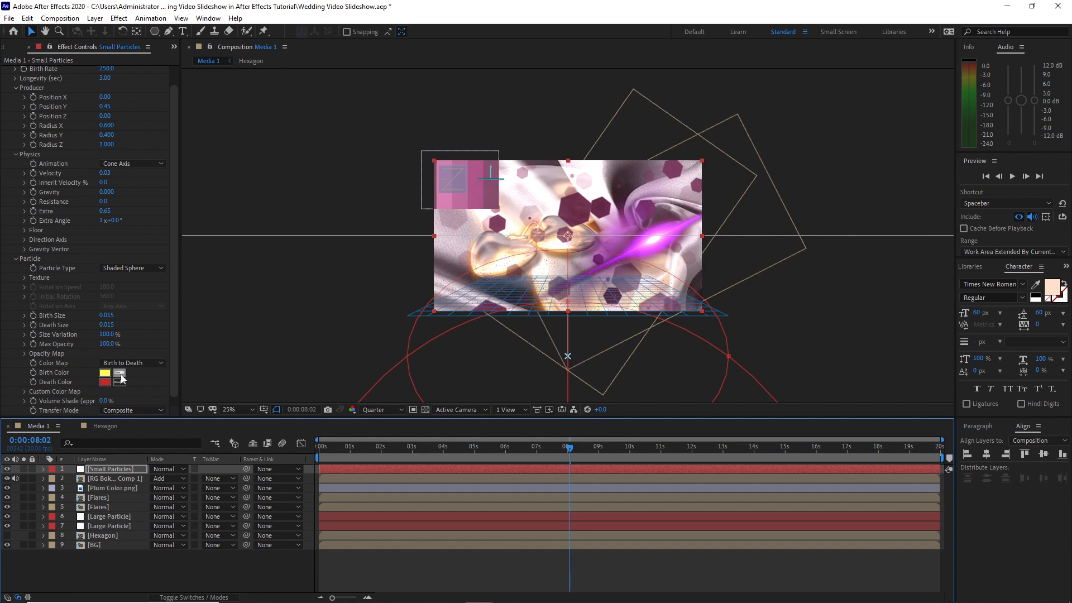
{"action": "left_click", "coordinate": [444, 203]}
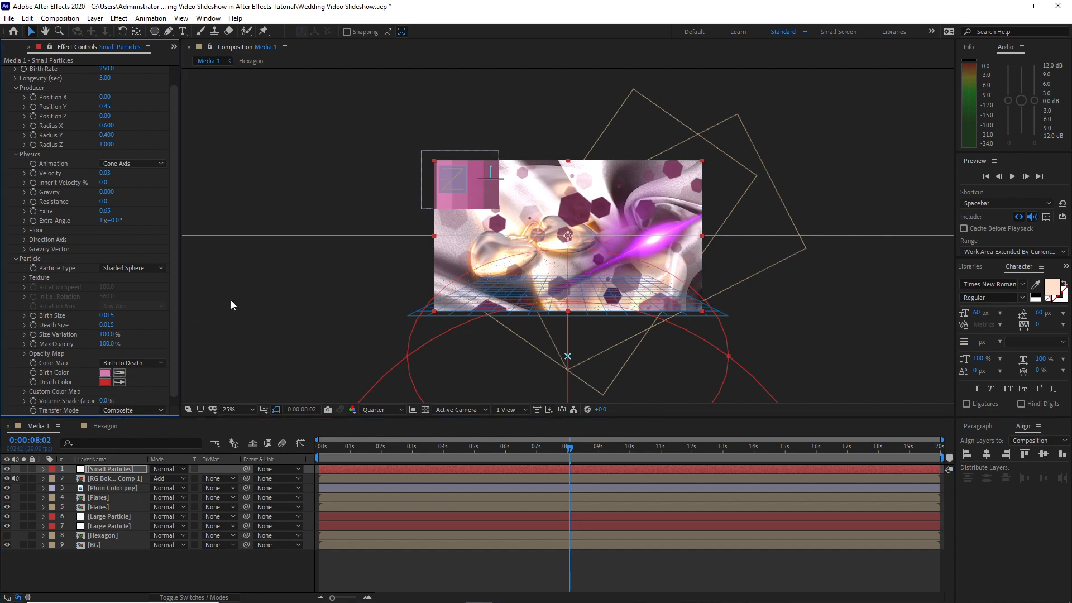
{"action": "left_click", "coordinate": [117, 383]}
{"action": "left_click", "coordinate": [480, 195]}
Redraw the particles' opacity map freehand as a jagged series of spikes across its full width
{"action": "scroll", "coordinate": [36, 351], "scroll_direction": "down", "scroll_amount": 1}
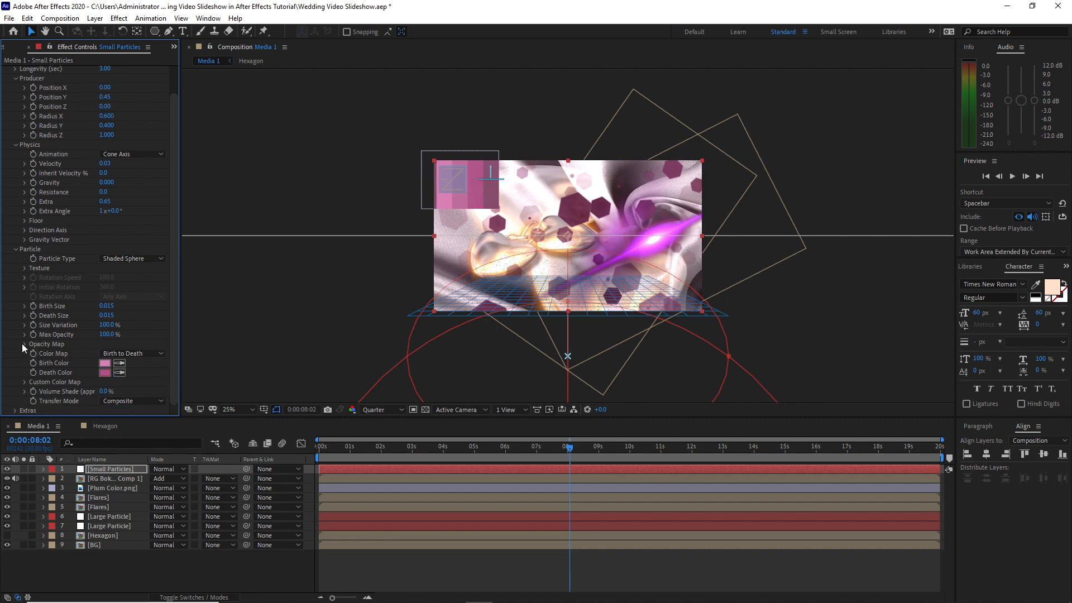
{"action": "left_click", "coordinate": [25, 344]}
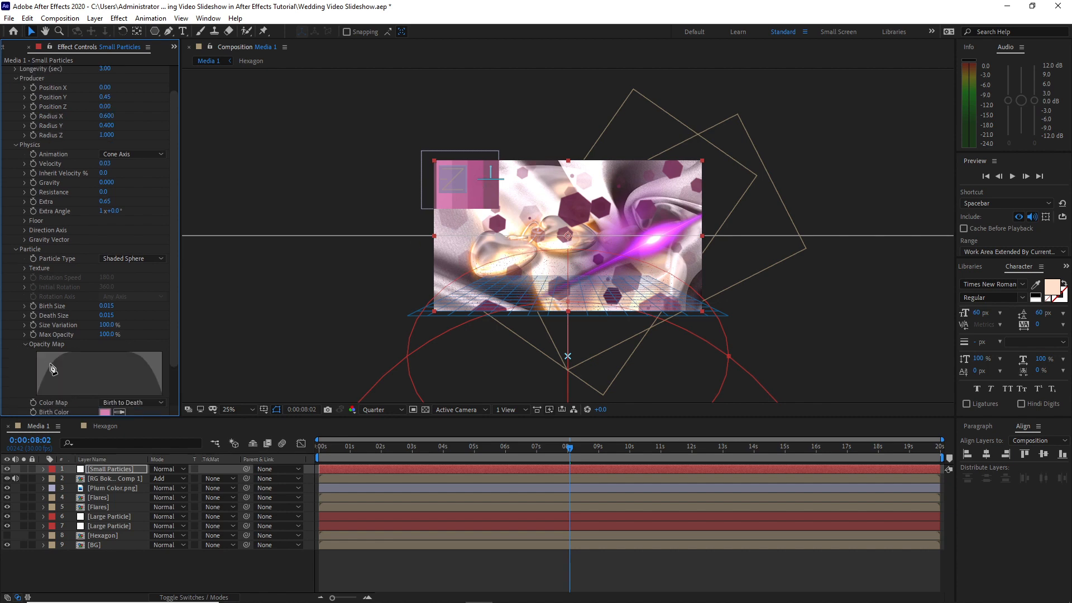
{"action": "mouse_move", "coordinate": [44, 364]}
{"action": "left_mouse_down"}
{"action": "mouse_move", "coordinate": [53, 400]}
{"action": "mouse_move", "coordinate": [56, 357]}
{"action": "mouse_move", "coordinate": [55, 390]}
{"action": "mouse_move", "coordinate": [71, 353]}
{"action": "mouse_move", "coordinate": [71, 395]}
{"action": "mouse_move", "coordinate": [81, 351]}
{"action": "mouse_move", "coordinate": [79, 390]}
{"action": "mouse_move", "coordinate": [87, 357]}
{"action": "mouse_move", "coordinate": [83, 389]}
{"action": "mouse_move", "coordinate": [98, 353]}
{"action": "mouse_move", "coordinate": [101, 394]}
{"action": "mouse_move", "coordinate": [99, 356]}
{"action": "mouse_move", "coordinate": [108, 390]}
{"action": "mouse_move", "coordinate": [129, 357]}
{"action": "mouse_move", "coordinate": [132, 395]}
{"action": "mouse_move", "coordinate": [137, 351]}
{"action": "mouse_move", "coordinate": [139, 398]}
{"action": "mouse_move", "coordinate": [139, 357]}
{"action": "mouse_move", "coordinate": [152, 396]}
{"action": "left_mouse_up"}
{"action": "scroll", "coordinate": [174, 354], "scroll_direction": "down", "scroll_amount": 1}
{"action": "scroll", "coordinate": [174, 354], "scroll_direction": "down", "scroll_amount": 2}
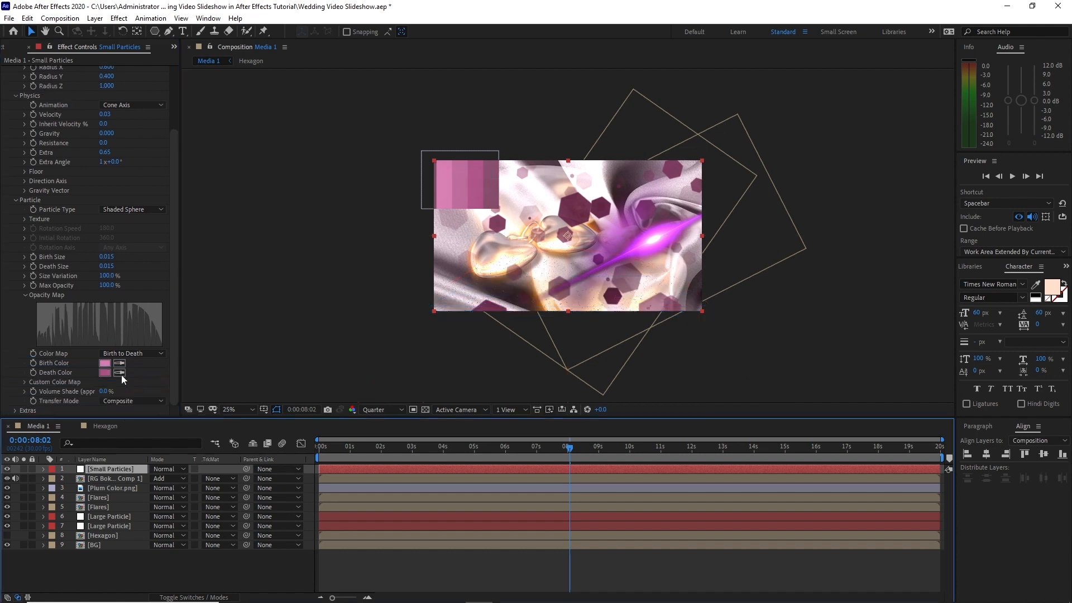
{"action": "left_click", "coordinate": [26, 19]}
{"action": "left_click", "coordinate": [45, 164]}
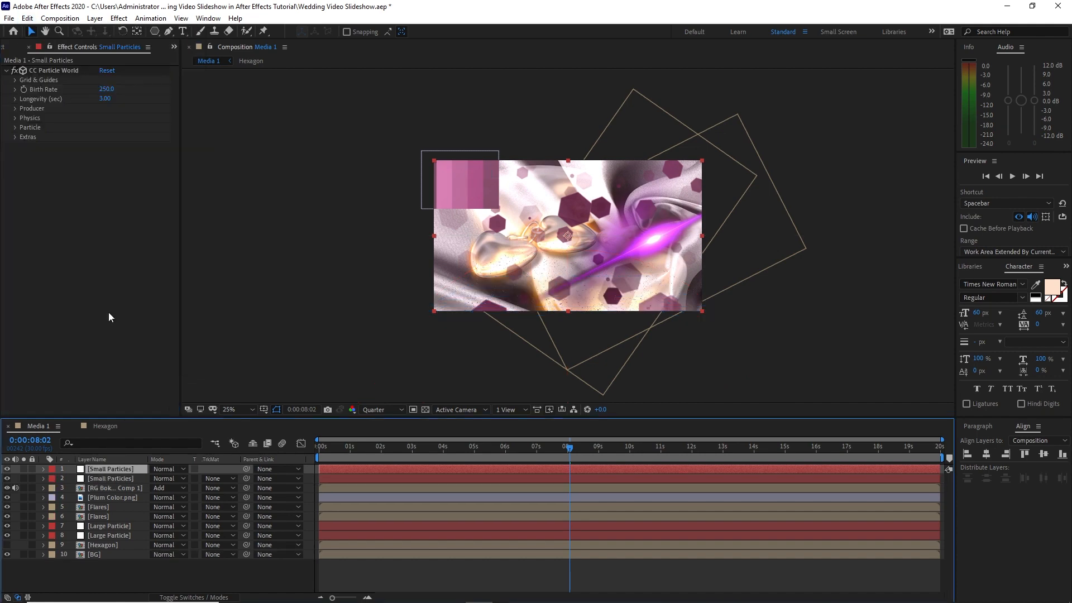
{"action": "left_click", "coordinate": [104, 88]}
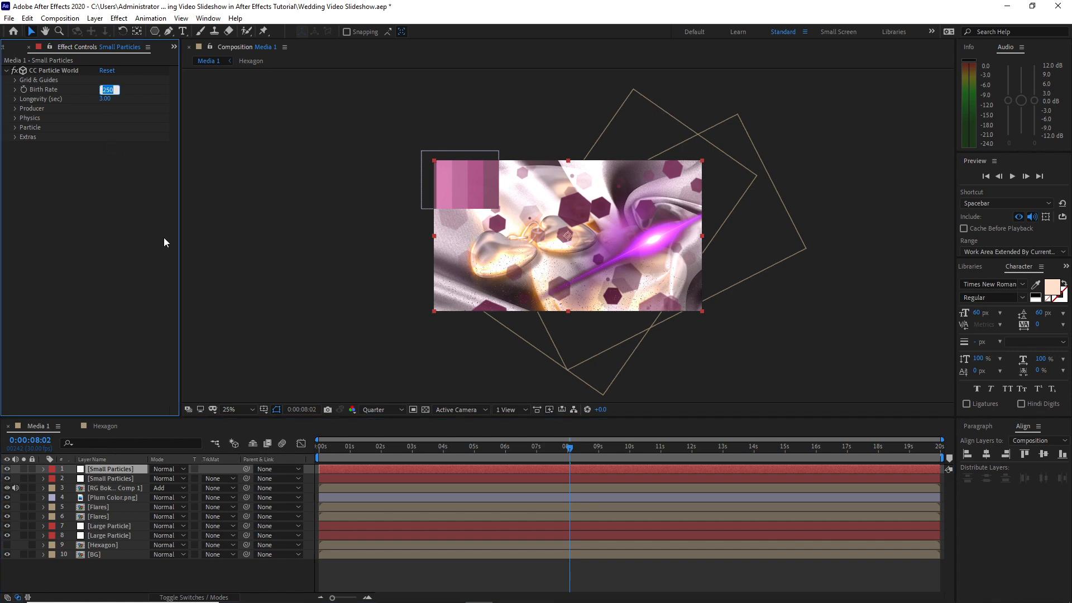
{"action": "type", "text": "100"}
{"action": "key", "text": "Return"}
{"action": "left_click", "coordinate": [29, 18]}
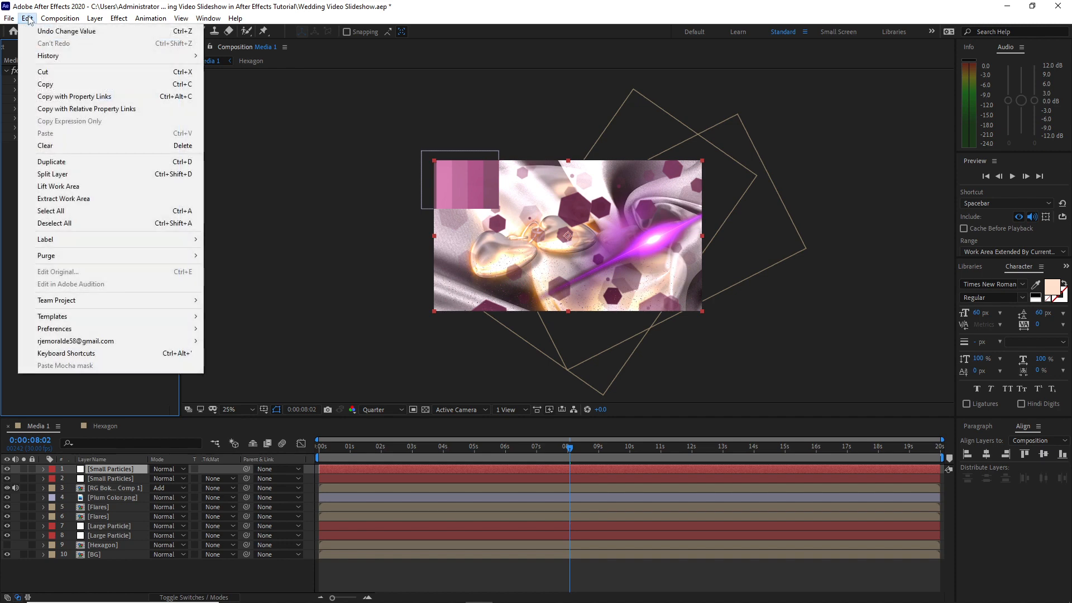
{"action": "left_click", "coordinate": [59, 163]}
{"action": "left_click", "coordinate": [107, 90]}
{"action": "type", "text": "200"}
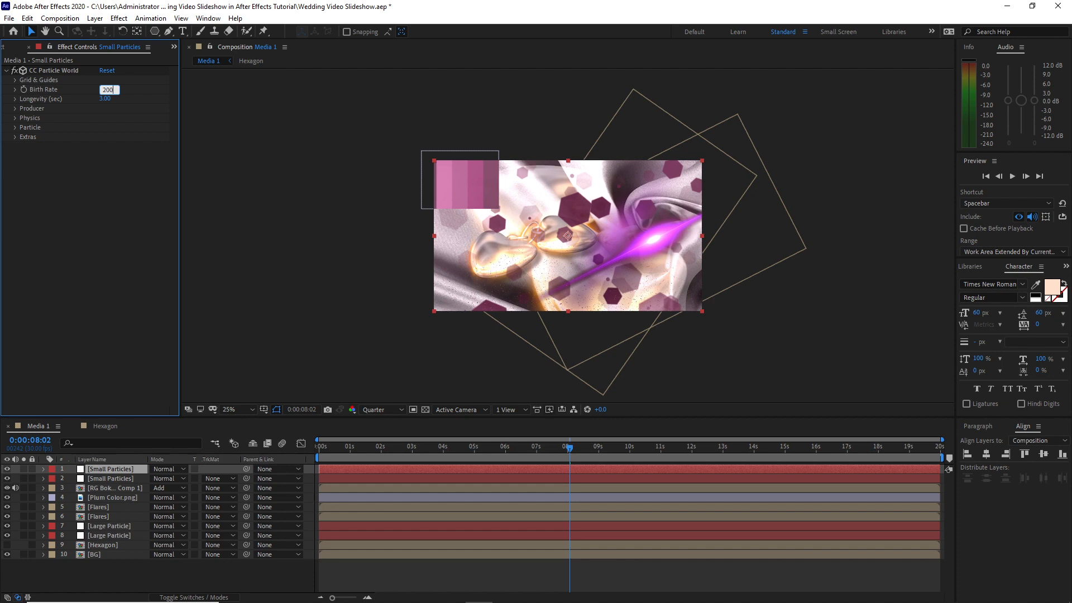
{"action": "key", "text": "Return"}
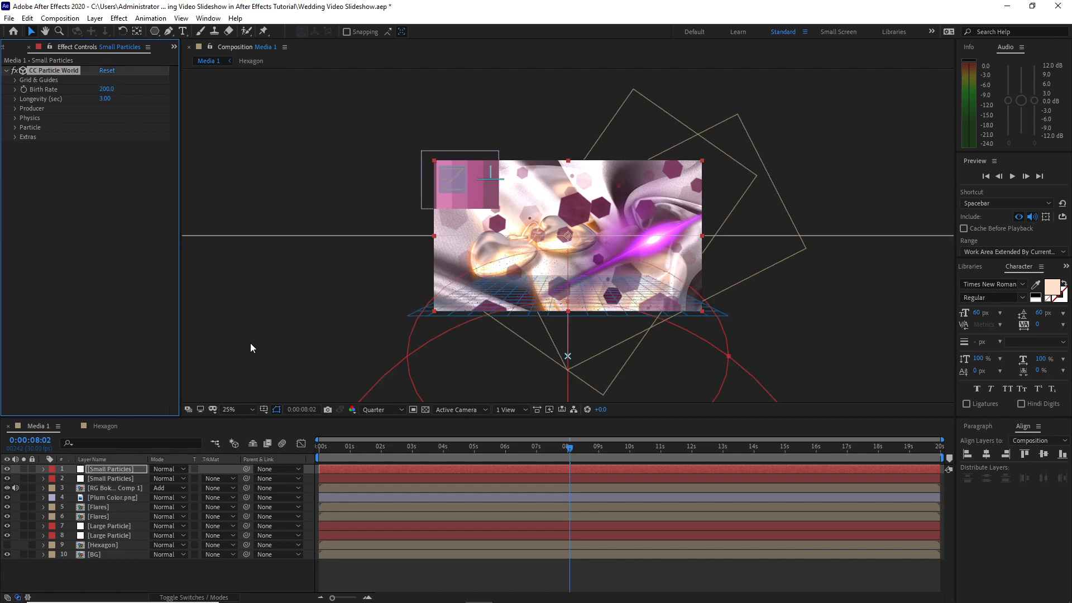
Hide the Plum Color image layer, duplicate the Small Particles layer and set the copy's birth rate to 100
{"action": "left_click", "coordinate": [7, 498]}
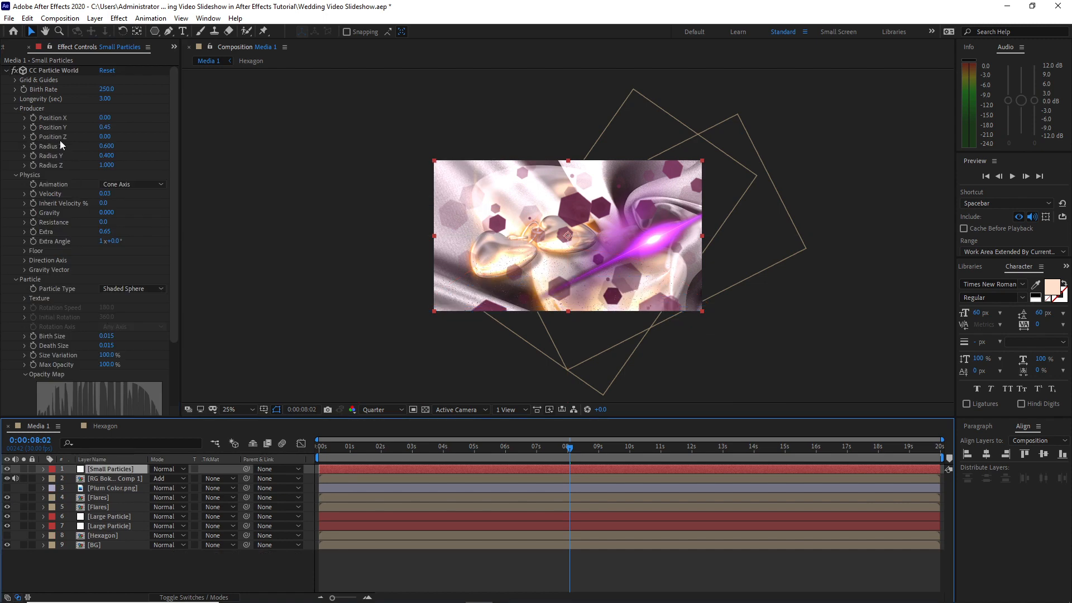
{"action": "key", "text": "ctrl+d"}
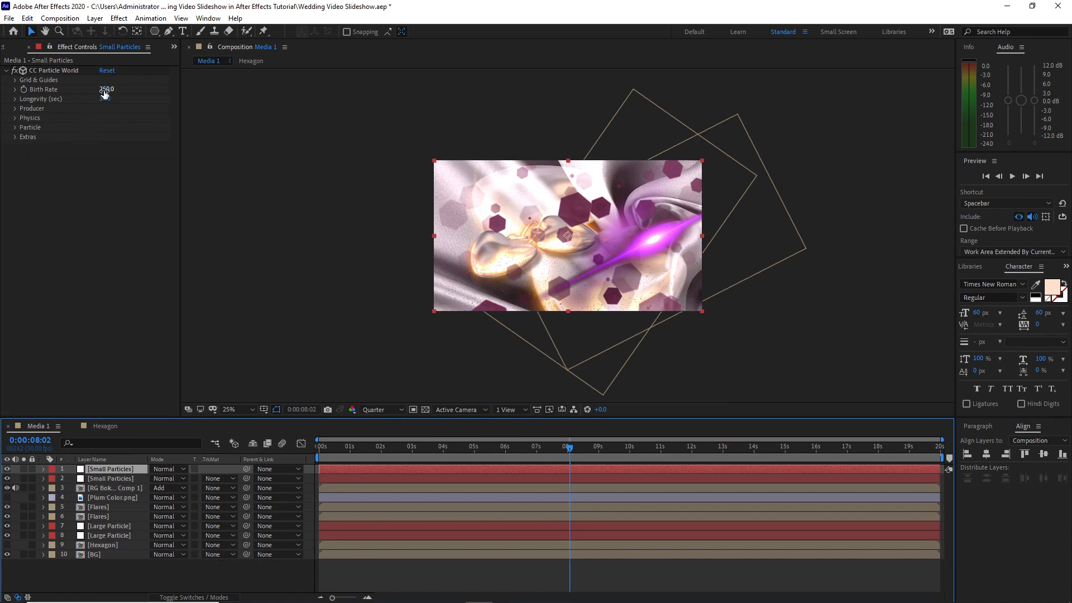
{"action": "left_click", "coordinate": [106, 90]}
{"action": "type", "text": "100"}
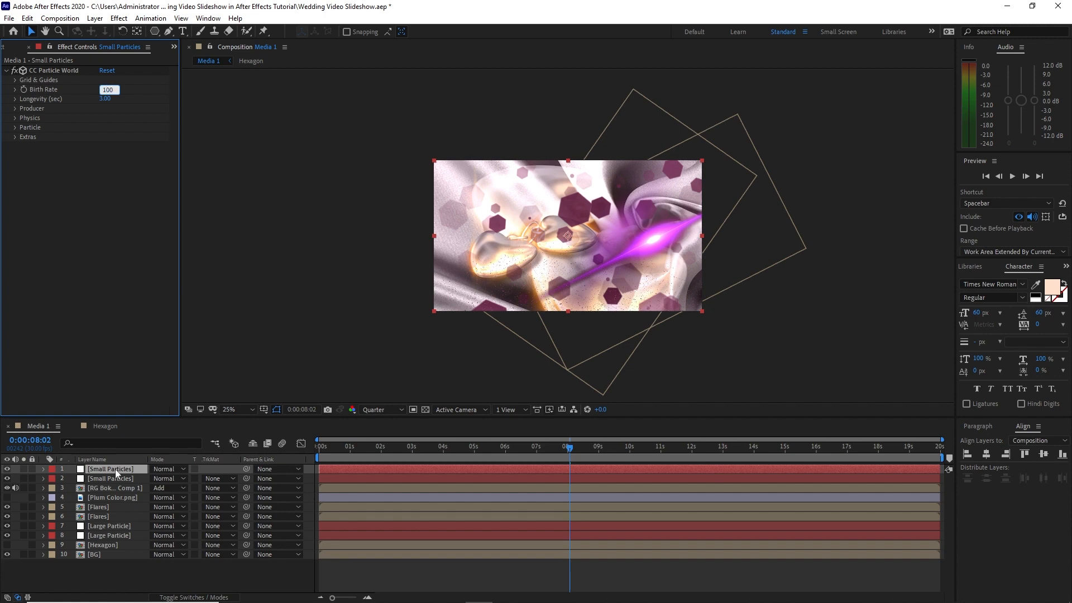
{"action": "left_click", "coordinate": [117, 474]}
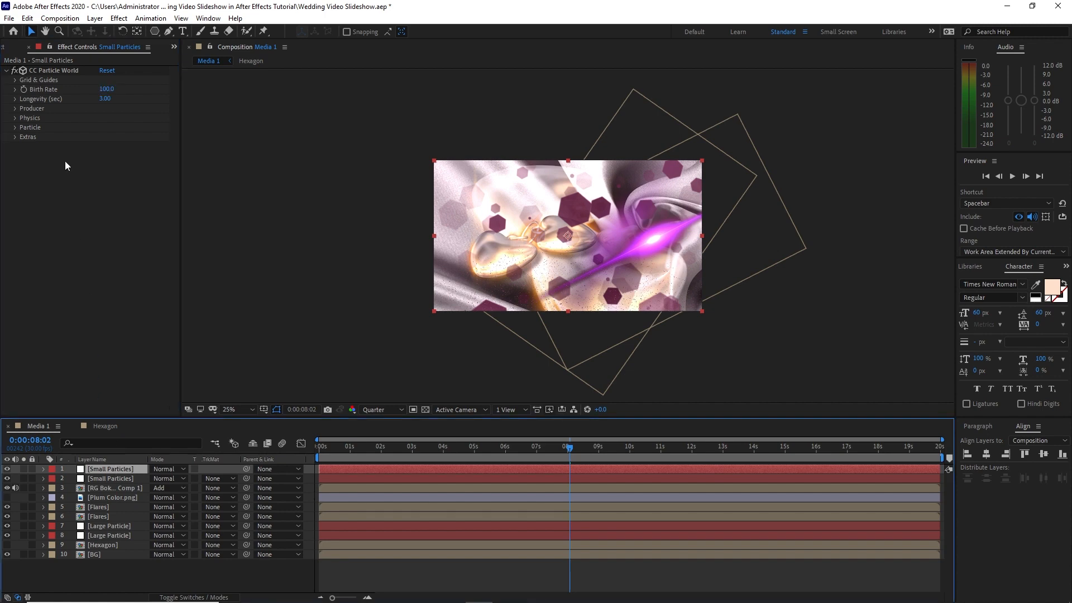
Duplicate the topmost Small Particles layer and set the new copy's birth rate to 200
{"action": "left_click", "coordinate": [28, 18]}
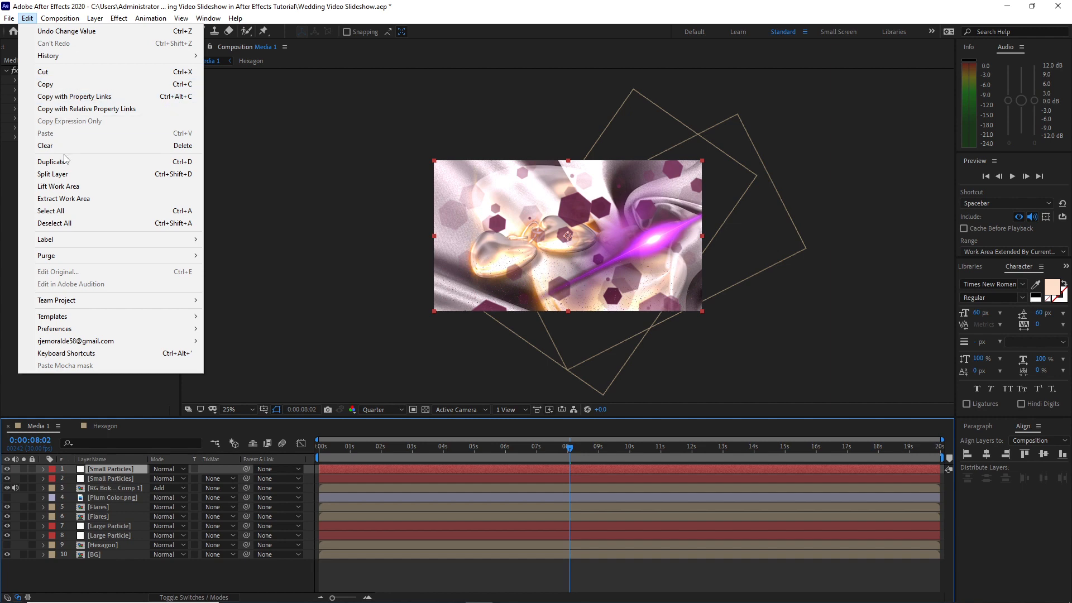
{"action": "left_click", "coordinate": [65, 162]}
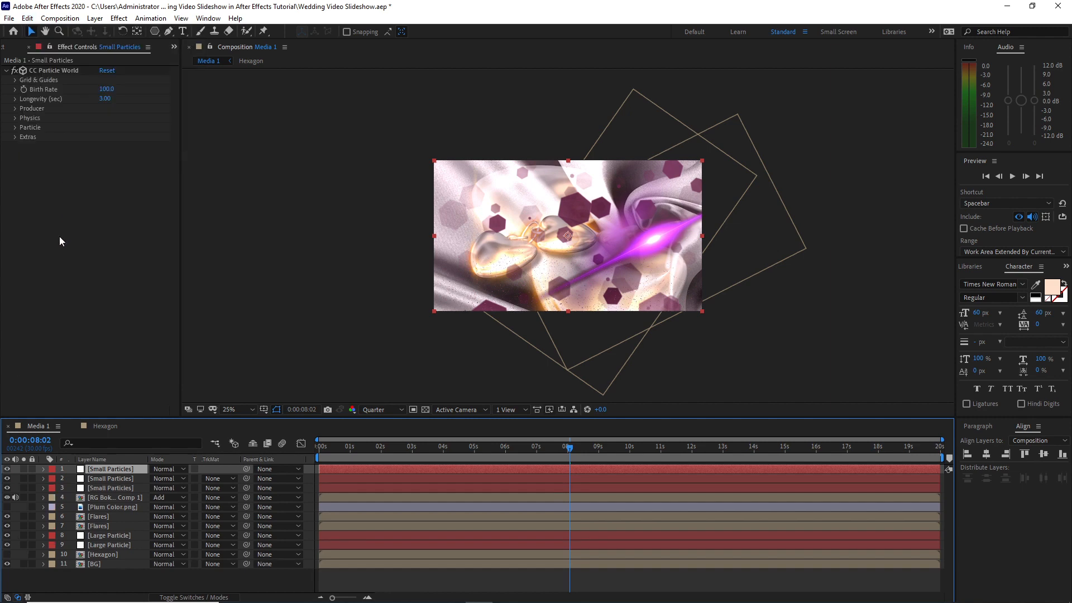
{"action": "left_click", "coordinate": [107, 90]}
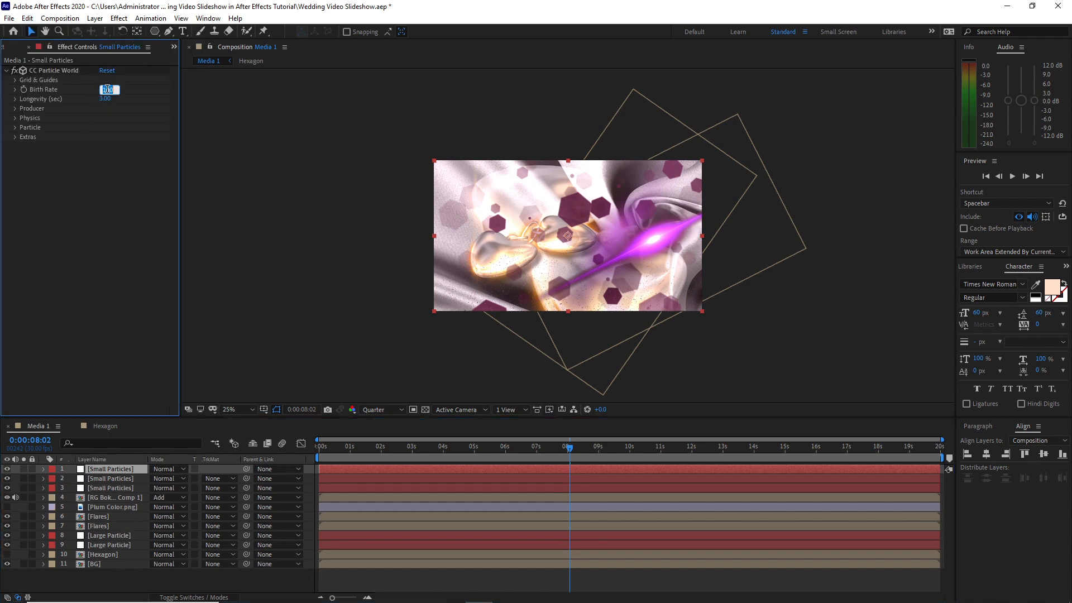
{"action": "type", "text": "200"}
{"action": "left_click", "coordinate": [139, 580]}
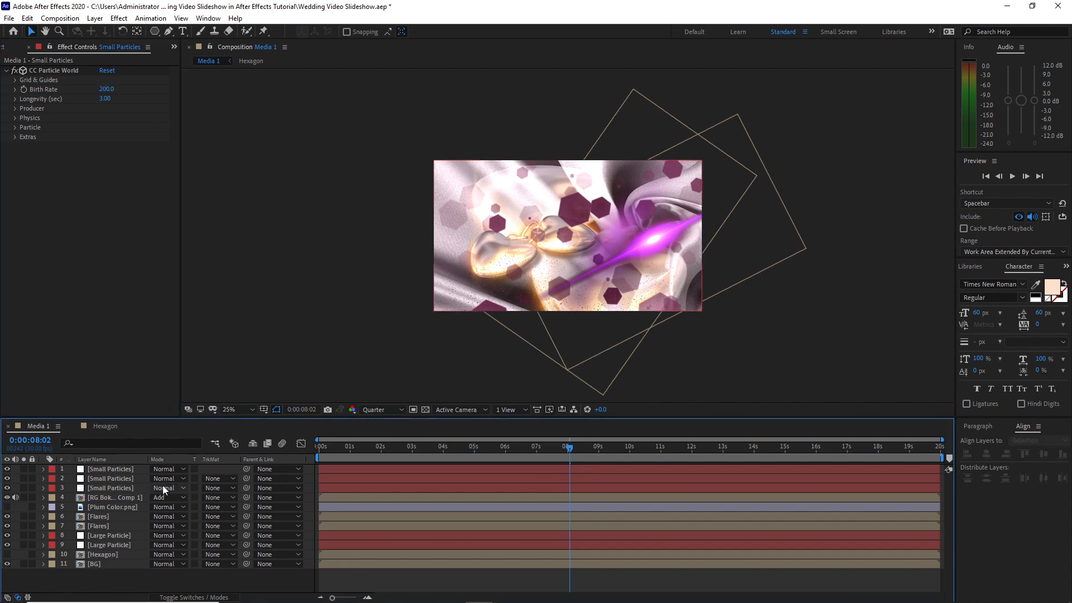
Set the lowest Small Particles layer's blending mode to Color Dodge and the two above it to Add
{"action": "left_click", "coordinate": [163, 485]}
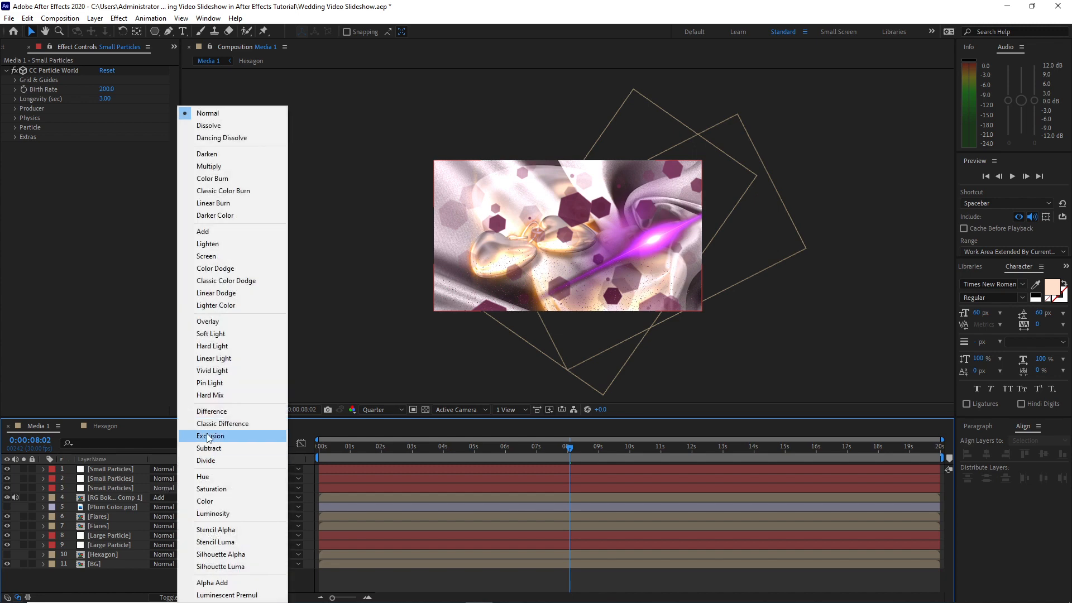
{"action": "left_click", "coordinate": [212, 270]}
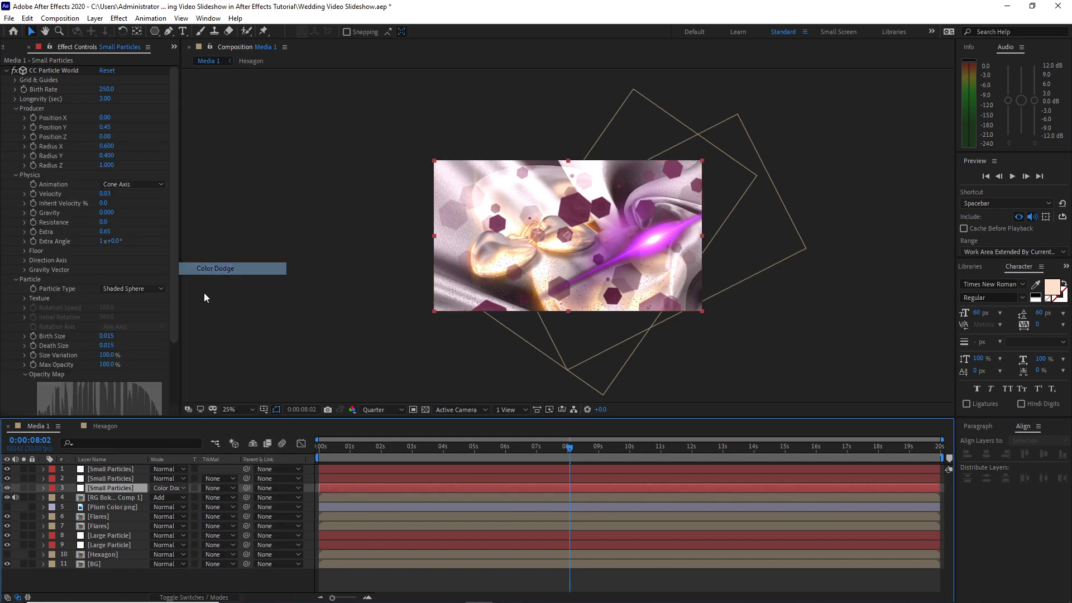
{"action": "left_click", "coordinate": [167, 479]}
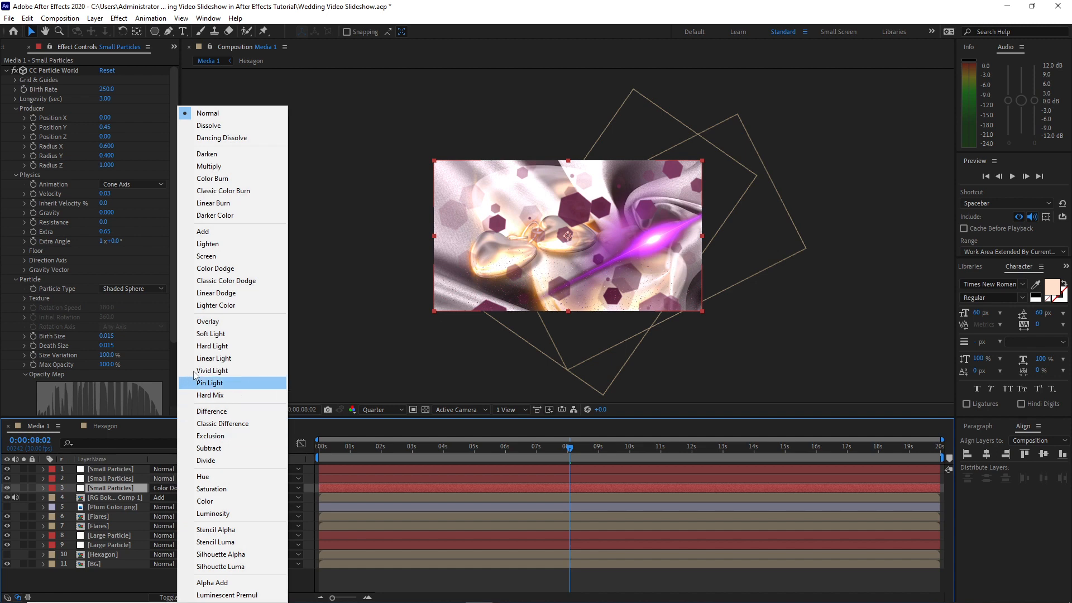
{"action": "left_click", "coordinate": [201, 233]}
{"action": "left_click", "coordinate": [167, 469]}
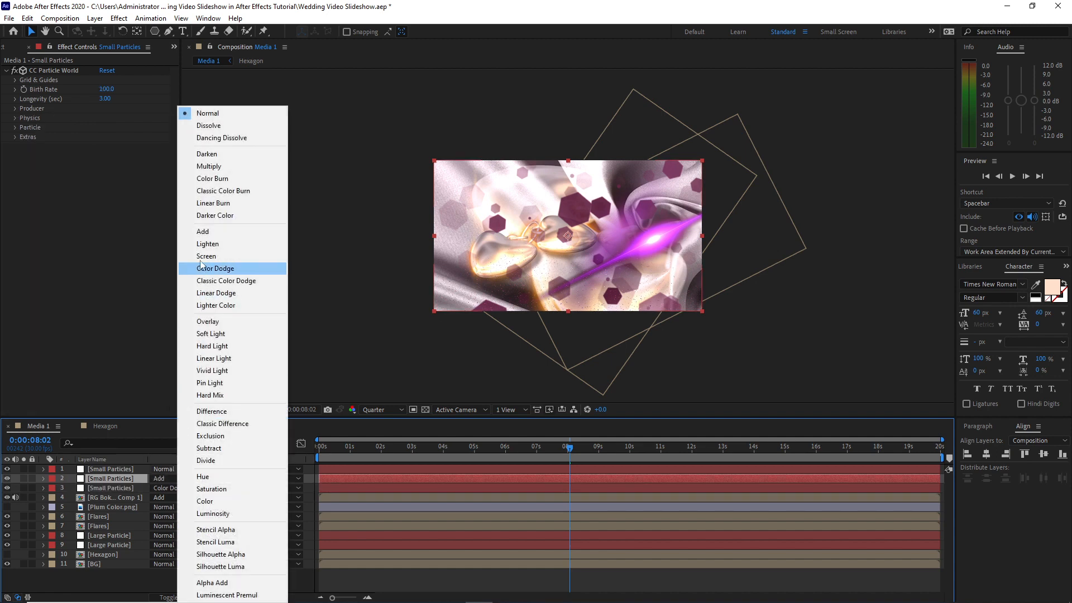
{"action": "left_click", "coordinate": [202, 231]}
Duplicate the three Small Particles layers and group the copies together at the top of the layer stack
{"action": "left_click_drag", "start_coordinate": [71, 470], "coordinate": [89, 492]}
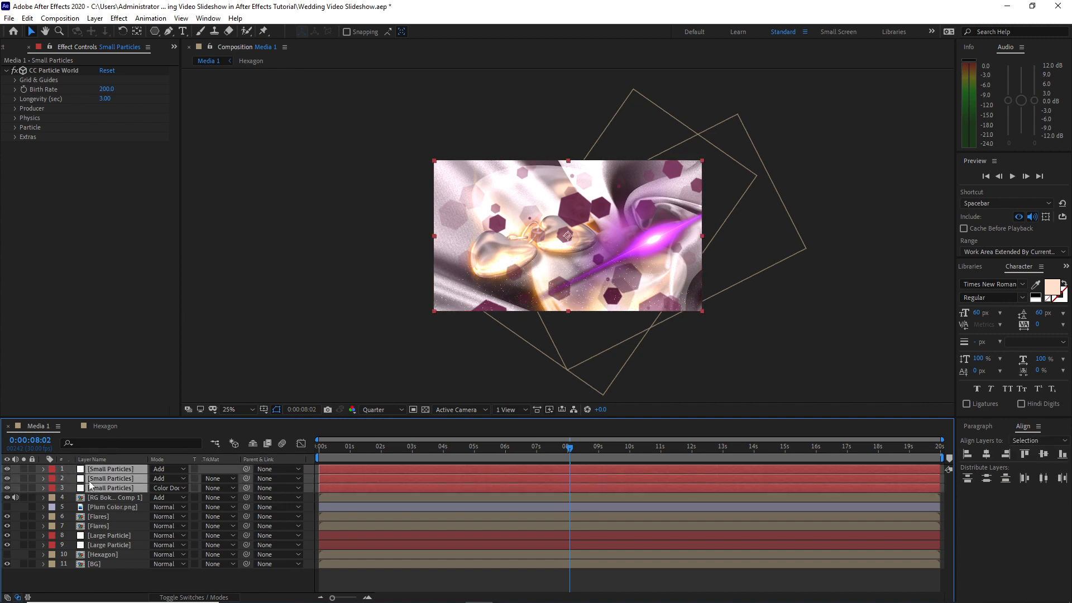
{"action": "left_click", "coordinate": [27, 18]}
{"action": "left_click", "coordinate": [54, 162]}
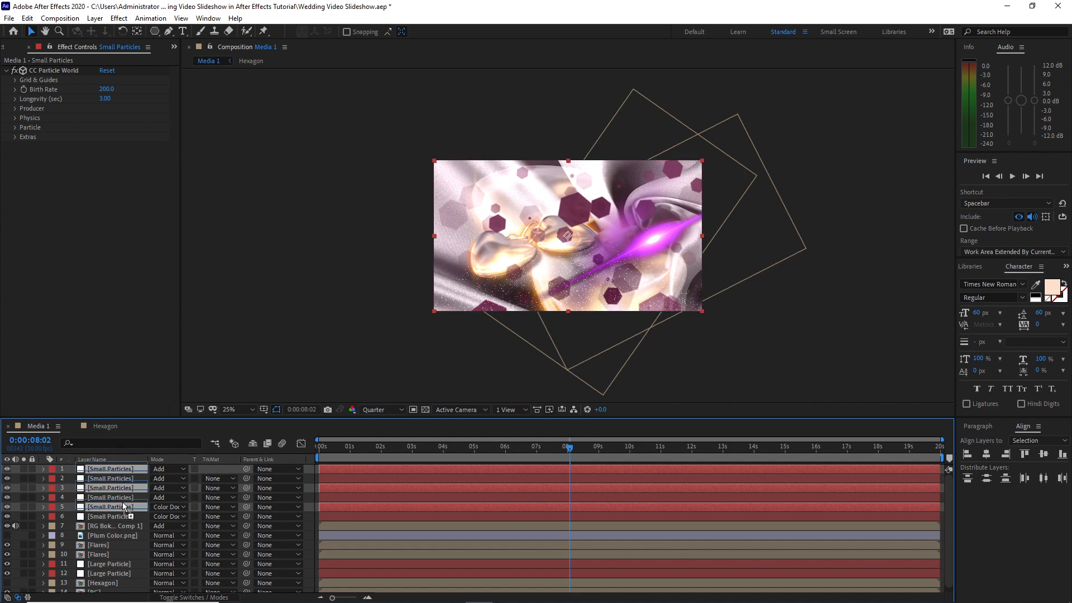
{"action": "left_click_drag", "start_coordinate": [123, 505], "coordinate": [122, 471]}
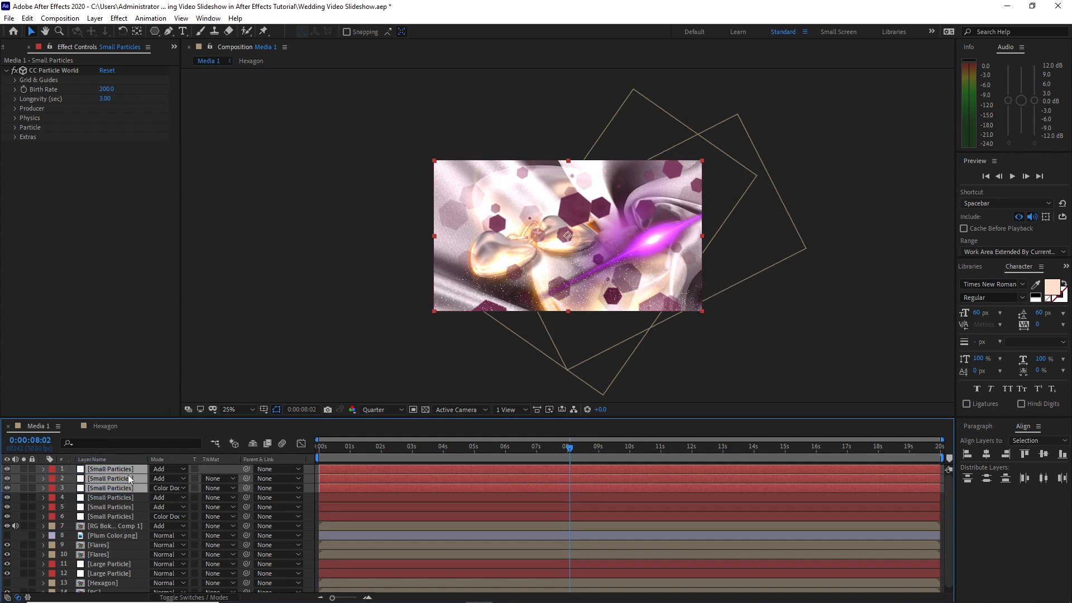
Rotate the three duplicated Small Particles layers together and collapse their rotation properties
{"action": "key", "text": "r"}
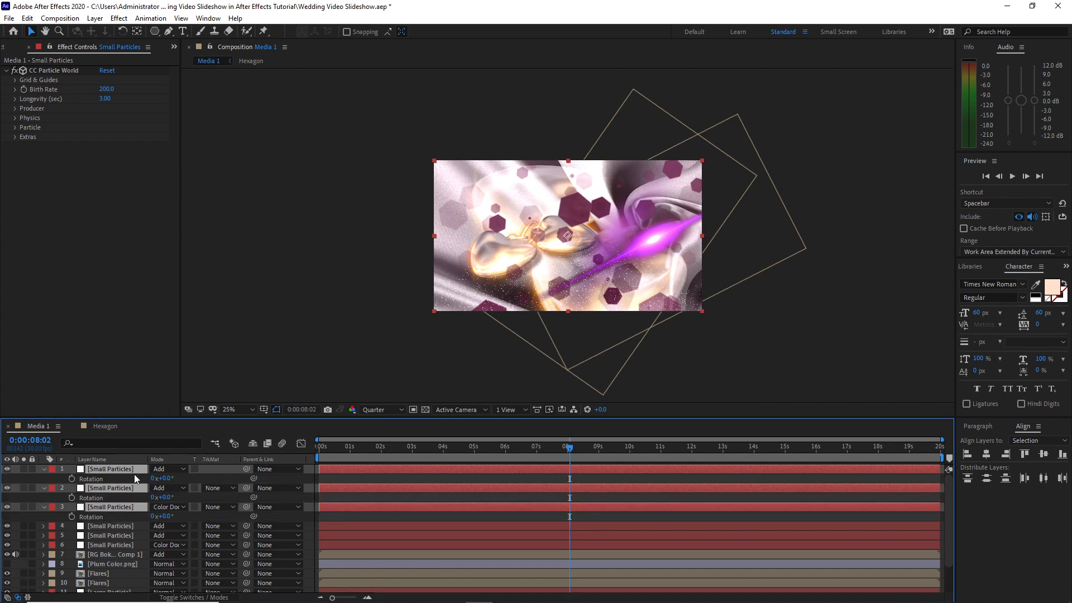
{"action": "left_click", "coordinate": [177, 476]}
{"action": "type", "text": "1"}
{"action": "key", "text": "Return"}
{"action": "left_click", "coordinate": [44, 469]}
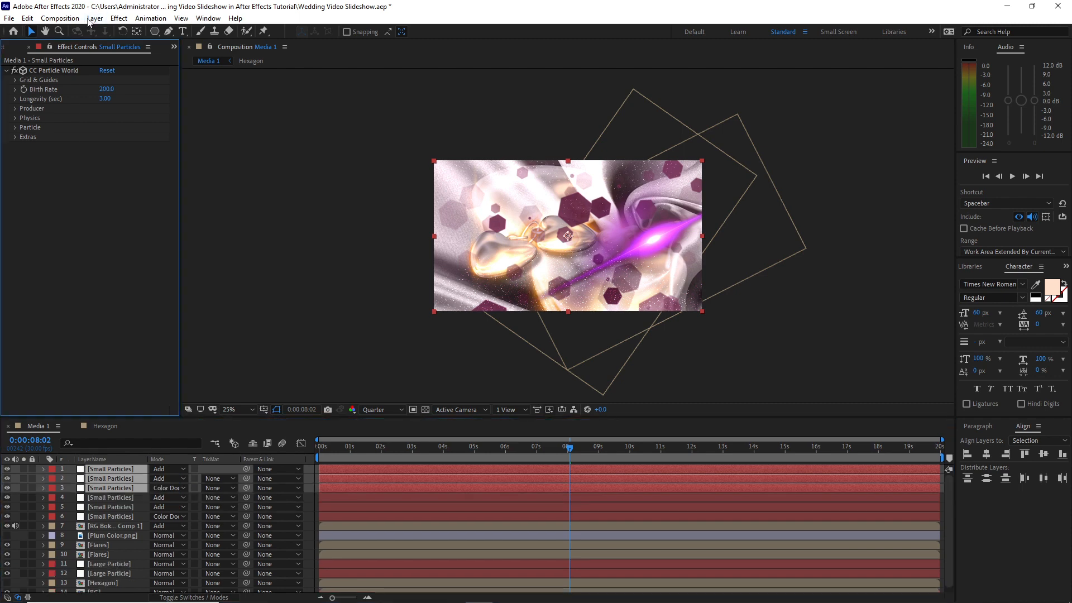
Add an adjustment layer above all layers and apply the Fast Box Blur effect to it
{"action": "left_click", "coordinate": [93, 19]}
{"action": "mouse_move", "coordinate": [112, 31]}
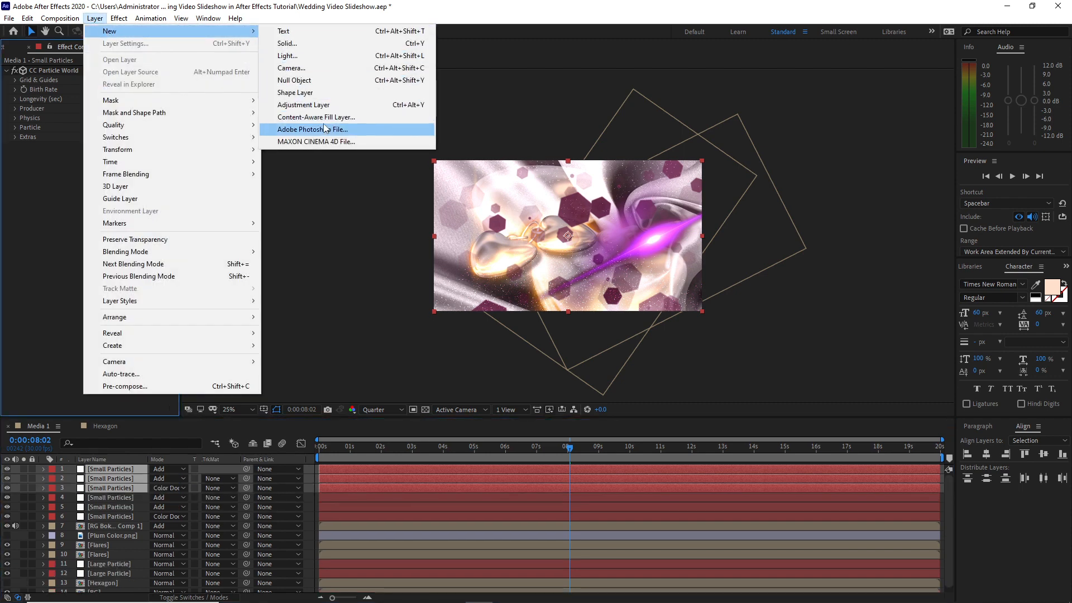
{"action": "left_click", "coordinate": [323, 105]}
{"action": "left_click", "coordinate": [119, 21]}
{"action": "mouse_move", "coordinate": [210, 103]}
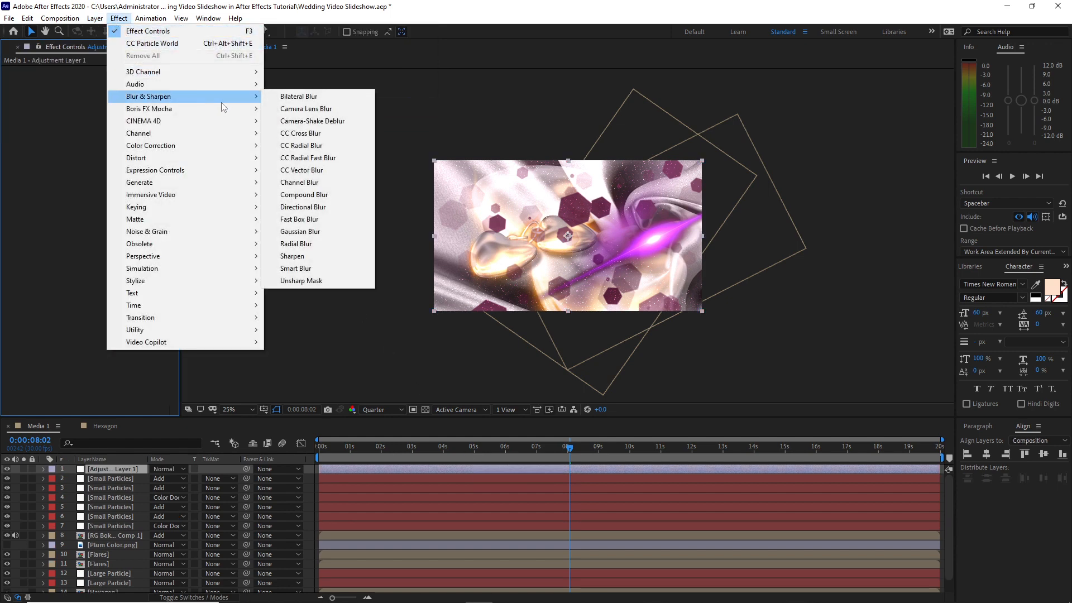
{"action": "left_click", "coordinate": [311, 223]}
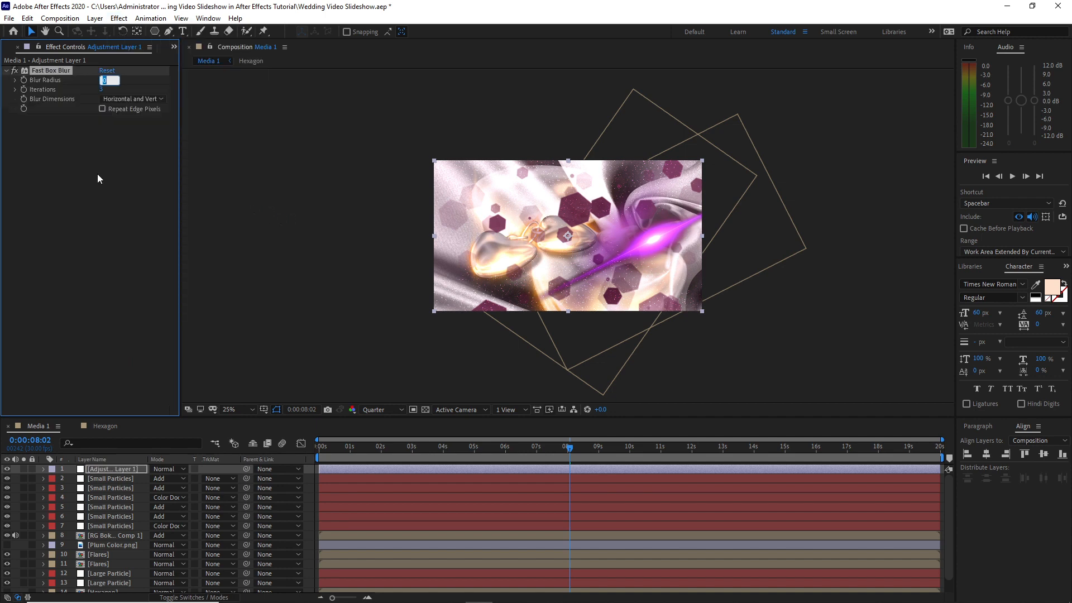
Keyframe the blur radius from 120 at 0 seconds to 0 at 2 seconds, with Repeat Edge Pixels enabled
{"action": "type", "text": "12"}
{"action": "left_click_drag", "start_coordinate": [324, 449], "coordinate": [314, 449]}
{"action": "left_click", "coordinate": [24, 80]}
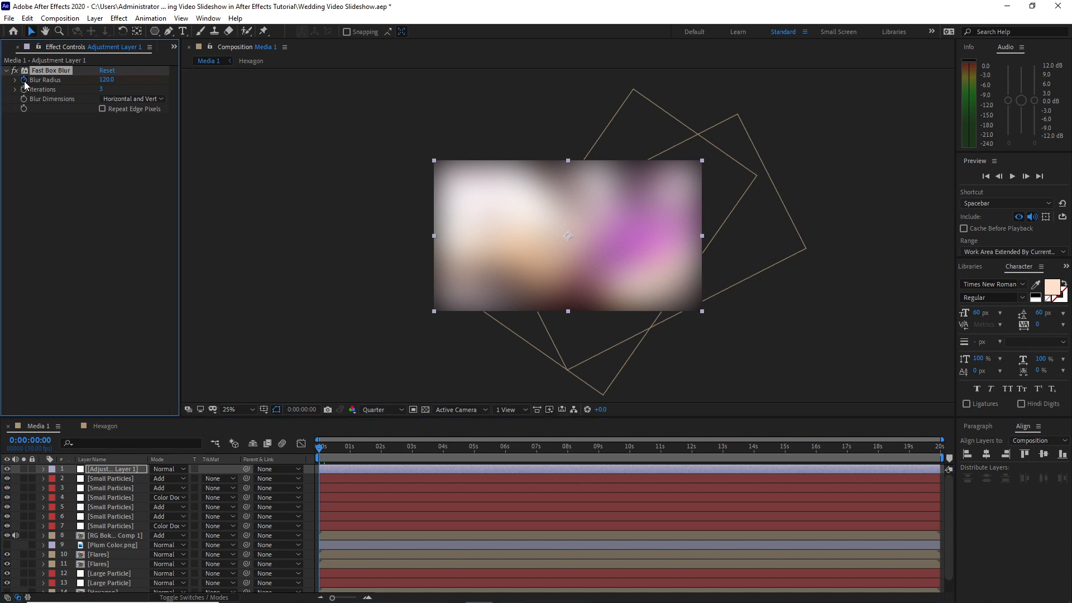
{"action": "left_click", "coordinate": [380, 449]}
{"action": "left_click", "coordinate": [106, 80]}
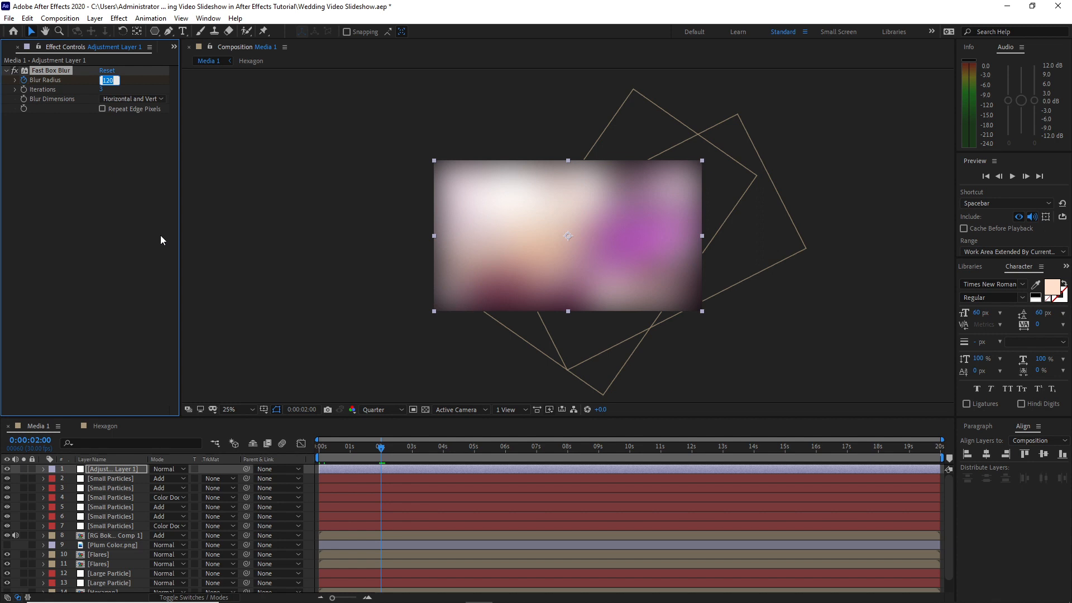
{"action": "type", "text": "0"}
{"action": "left_click", "coordinate": [102, 109]}
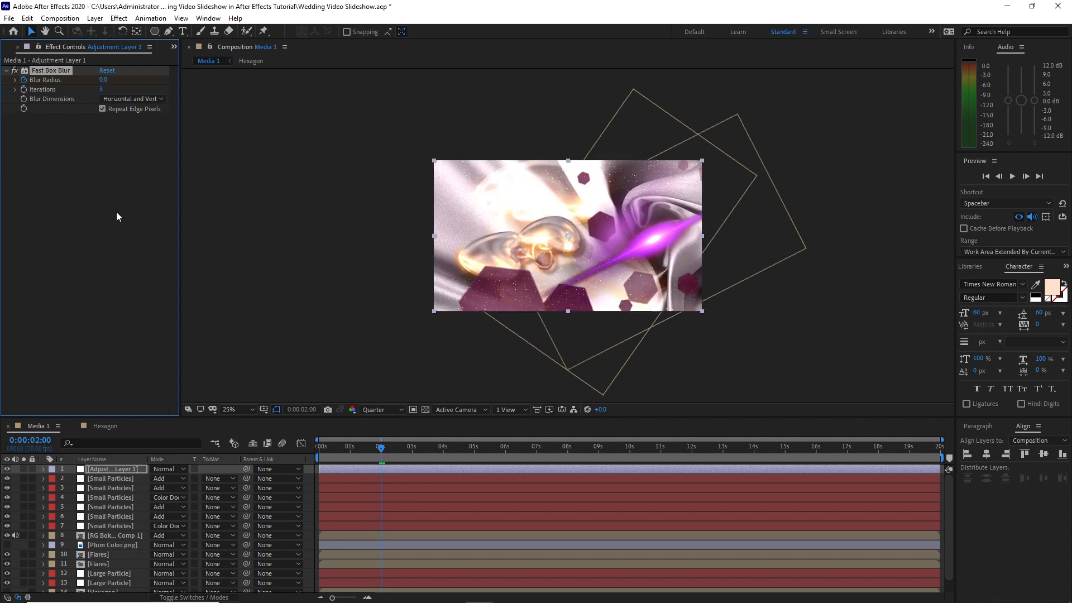
Apply Levels to the adjustment layer and keyframe its histogram from the default at 0 seconds to gamma 0.44 at 2 seconds
{"action": "left_click", "coordinate": [119, 18]}
{"action": "mouse_move", "coordinate": [185, 145]}
{"action": "left_click", "coordinate": [369, 443]}
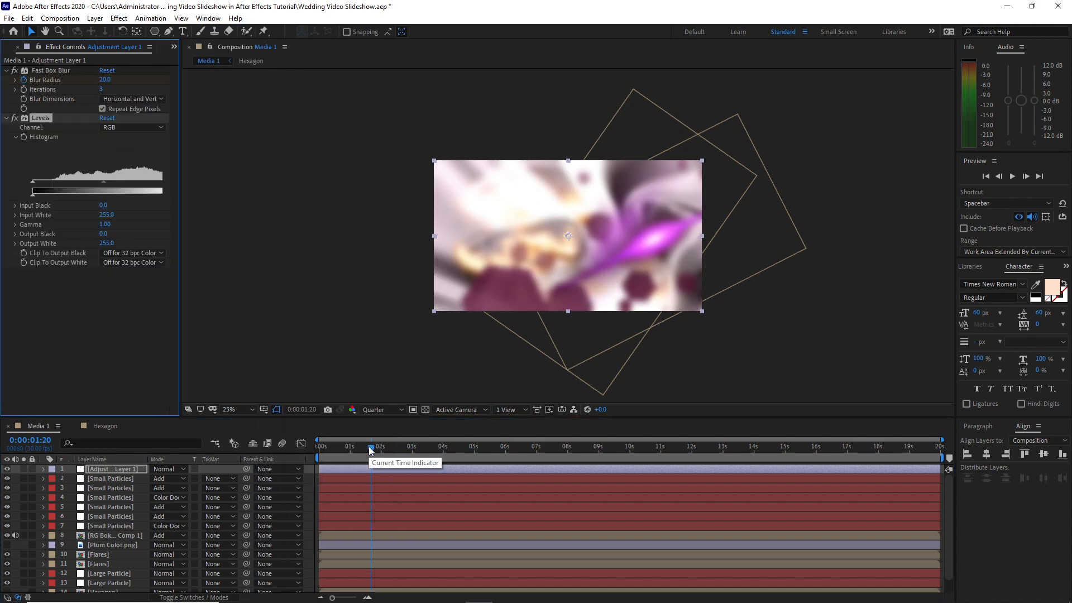
{"action": "left_click_drag", "start_coordinate": [371, 450], "coordinate": [312, 439]}
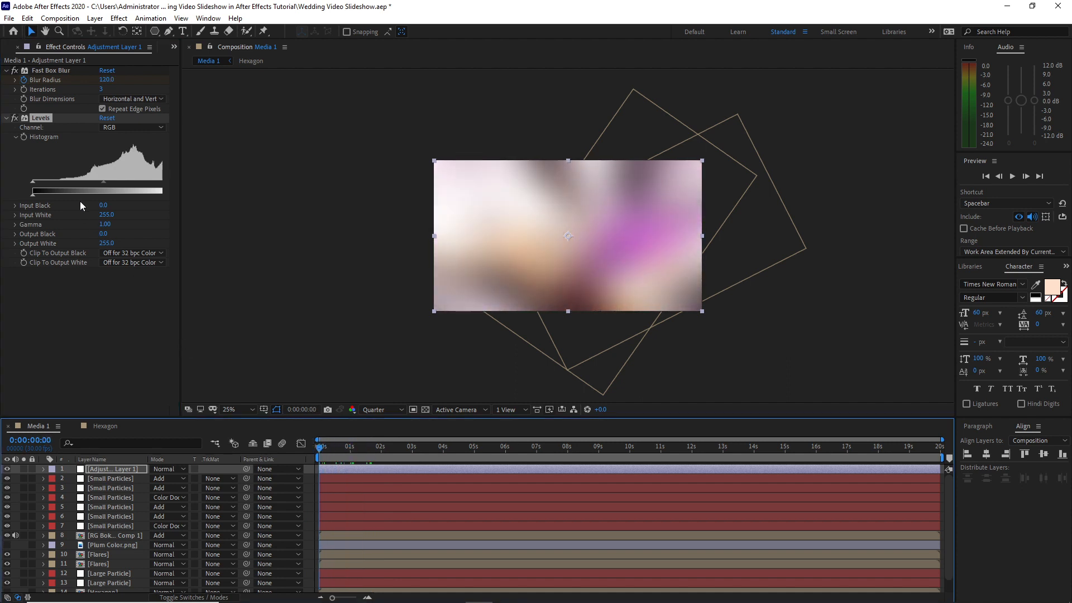
{"action": "left_click", "coordinate": [24, 138]}
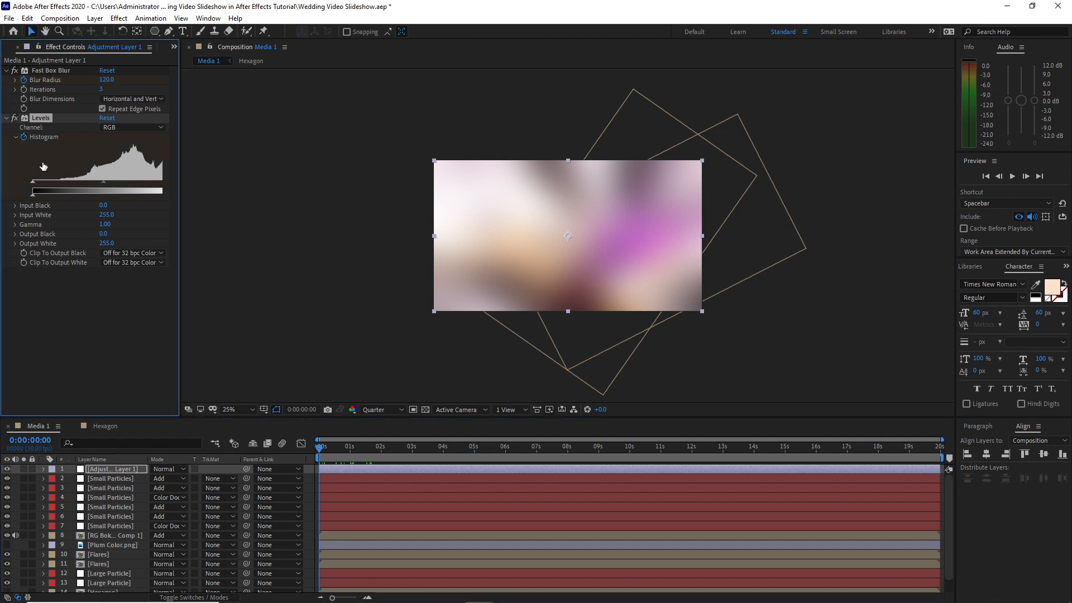
{"action": "left_click", "coordinate": [380, 450]}
{"action": "left_click_drag", "start_coordinate": [104, 183], "coordinate": [137, 192]}
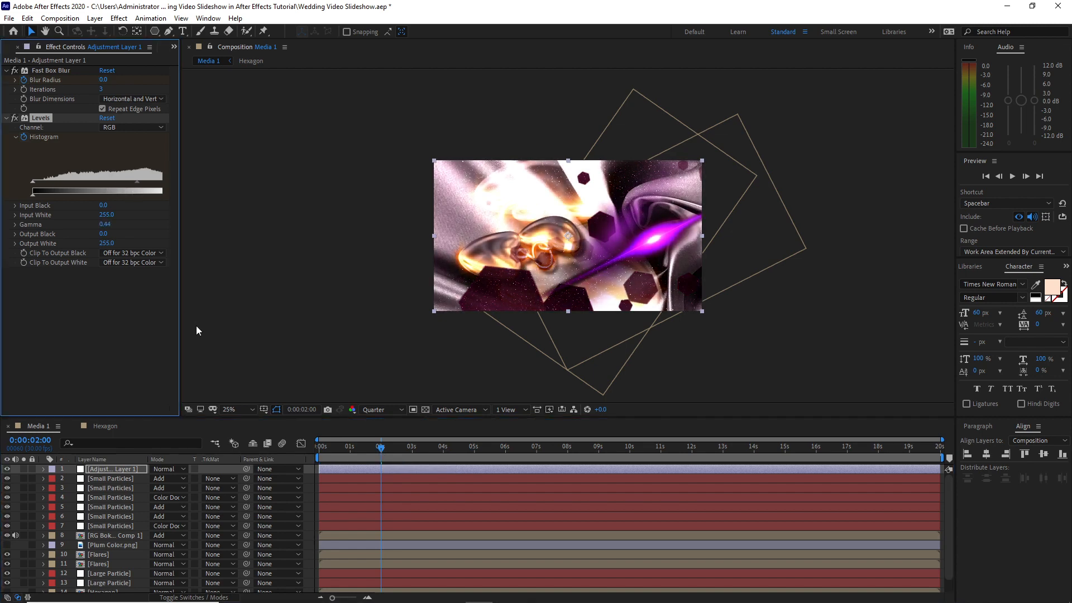
Add a two-node camera with the 35mm preset and show the layer switches in the timeline
{"action": "left_click", "coordinate": [105, 20]}
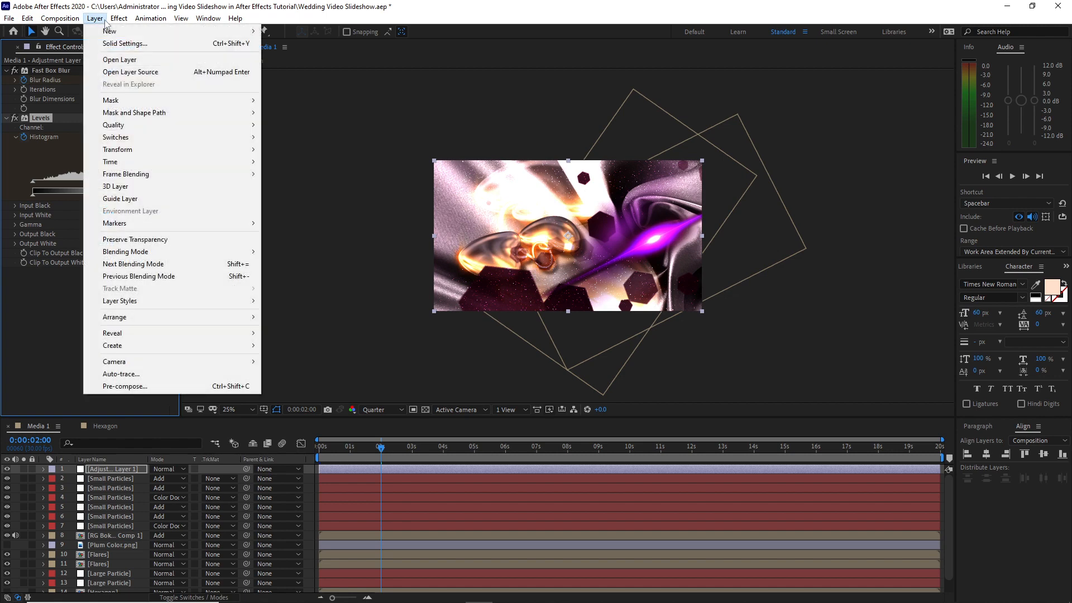
{"action": "left_click", "coordinate": [280, 94]}
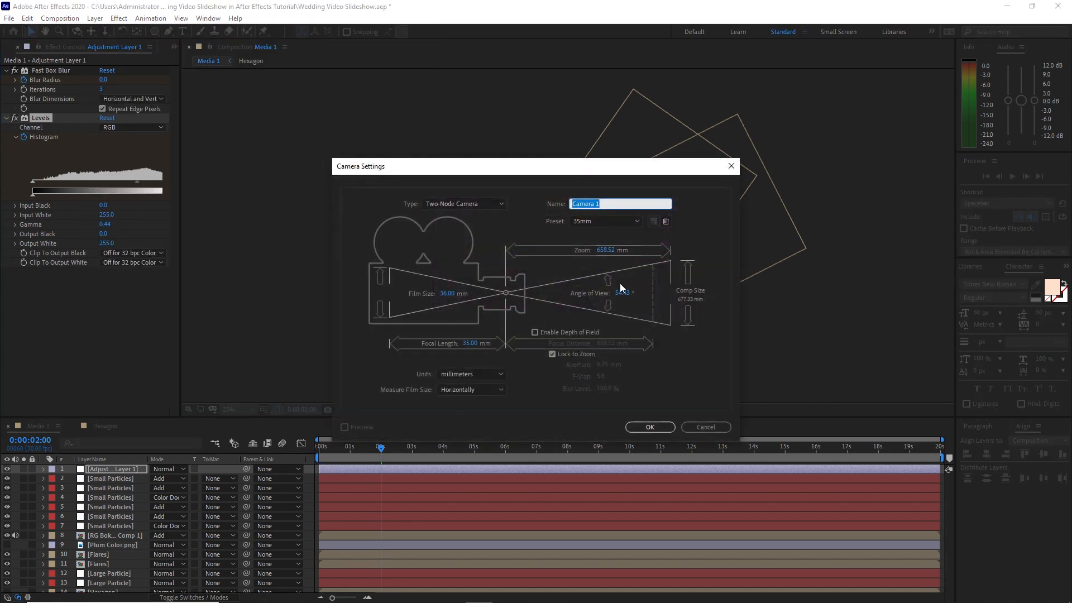
{"action": "left_click", "coordinate": [649, 428]}
{"action": "left_click", "coordinate": [204, 597]}
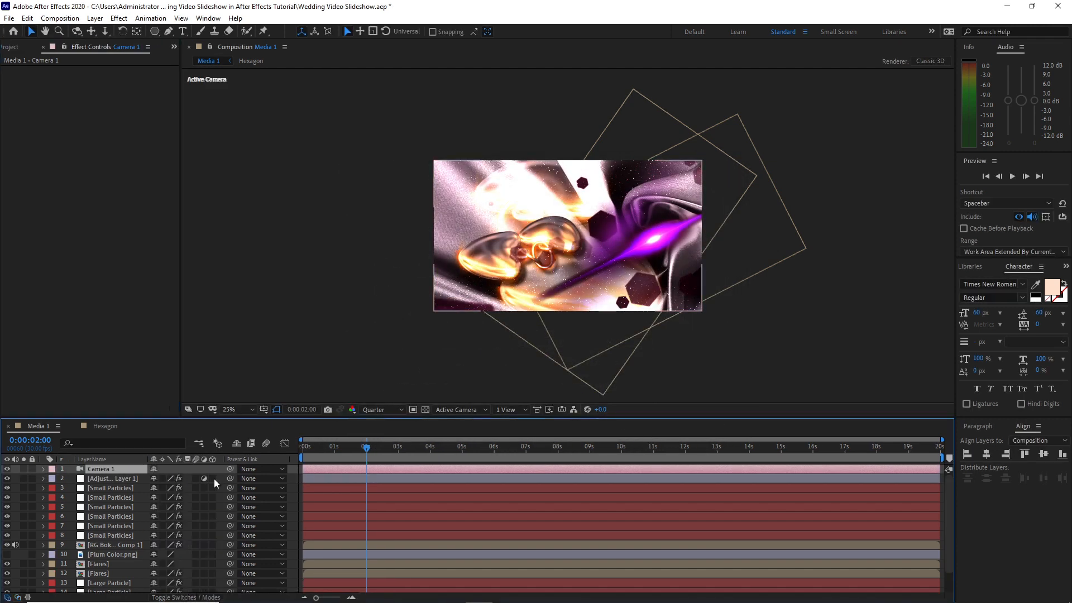
Make the adjustment layer and both Flares layers 3D, and move RG Bokeh Comp 1 and Plum Color.png above the camera
{"action": "left_click", "coordinate": [213, 574]}
{"action": "left_click", "coordinate": [128, 545]}
{"action": "left_click_drag", "start_coordinate": [129, 545], "coordinate": [122, 466]}
{"action": "left_click_drag", "start_coordinate": [126, 553], "coordinate": [116, 466]}
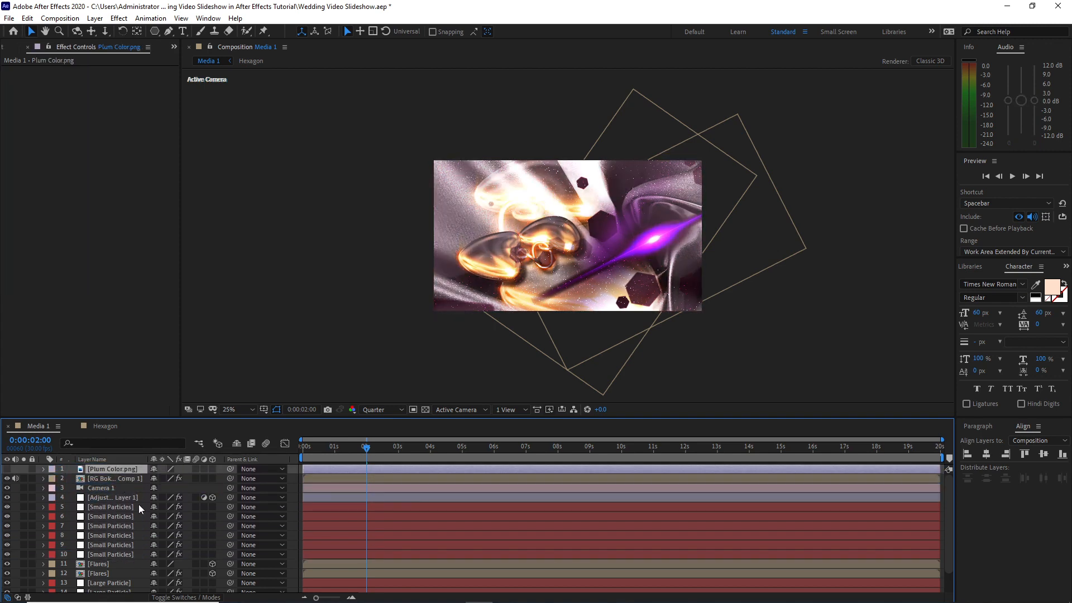
Keyframe Camera 1's position at 0 seconds and set its Z position to about -1643.7 near 10 seconds
{"action": "left_click", "coordinate": [115, 489]}
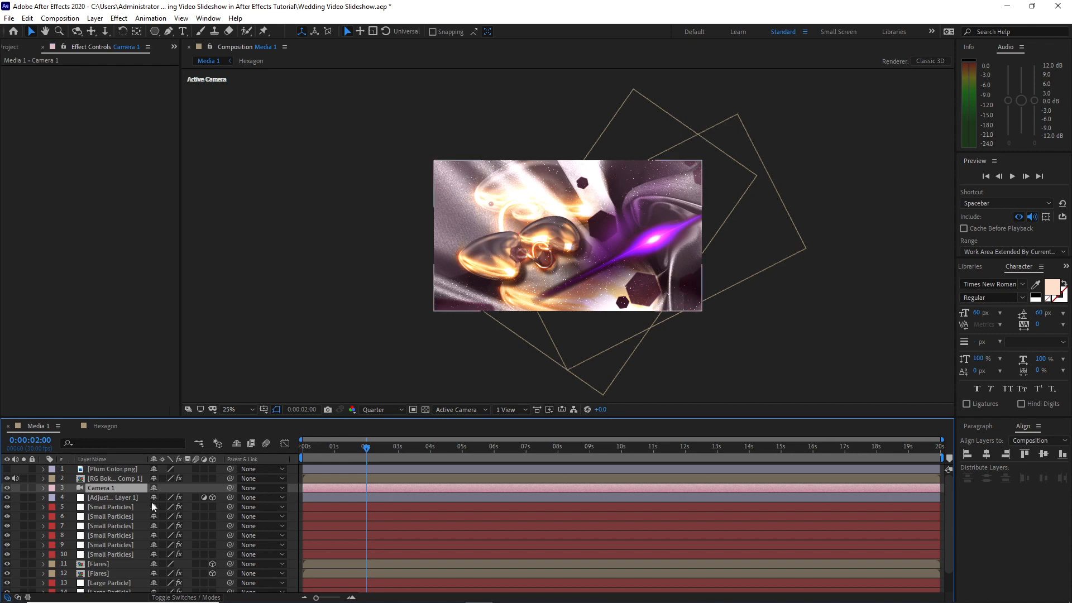
{"action": "key", "text": "p"}
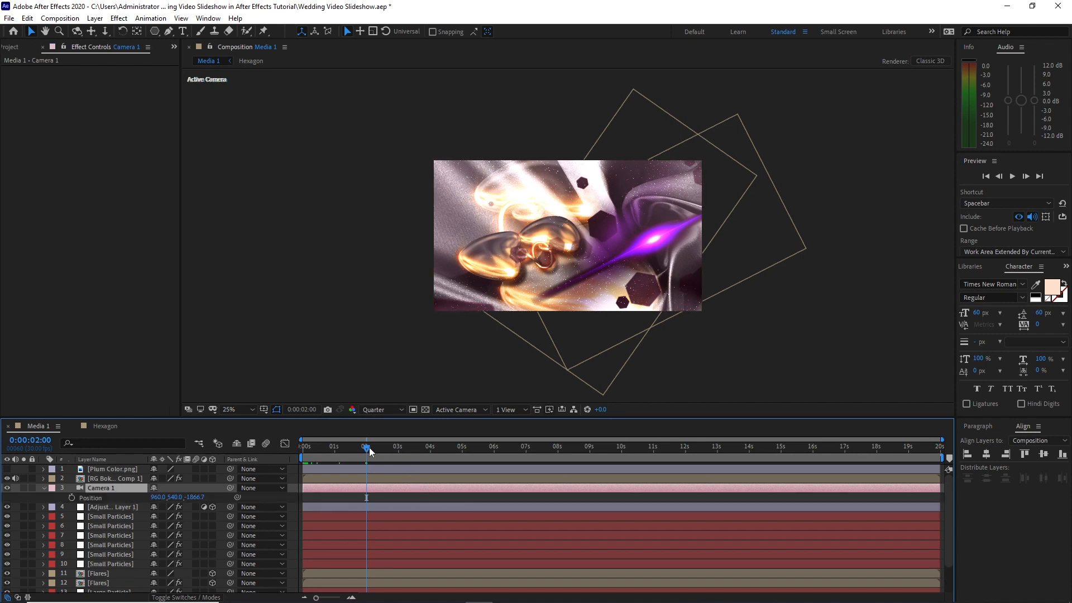
{"action": "left_click_drag", "start_coordinate": [364, 448], "coordinate": [296, 451]}
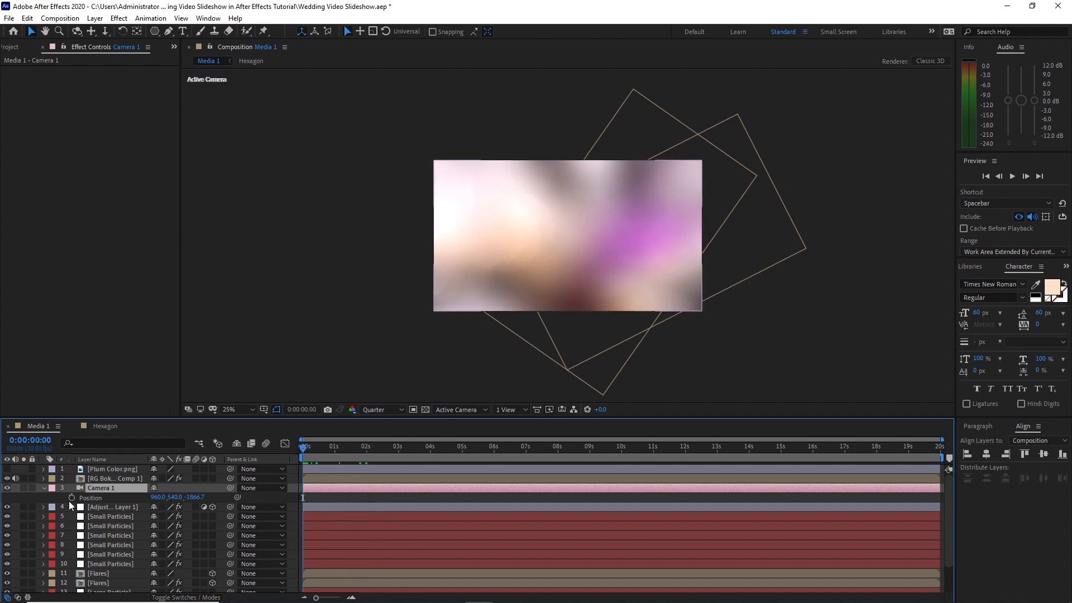
{"action": "left_click", "coordinate": [70, 497]}
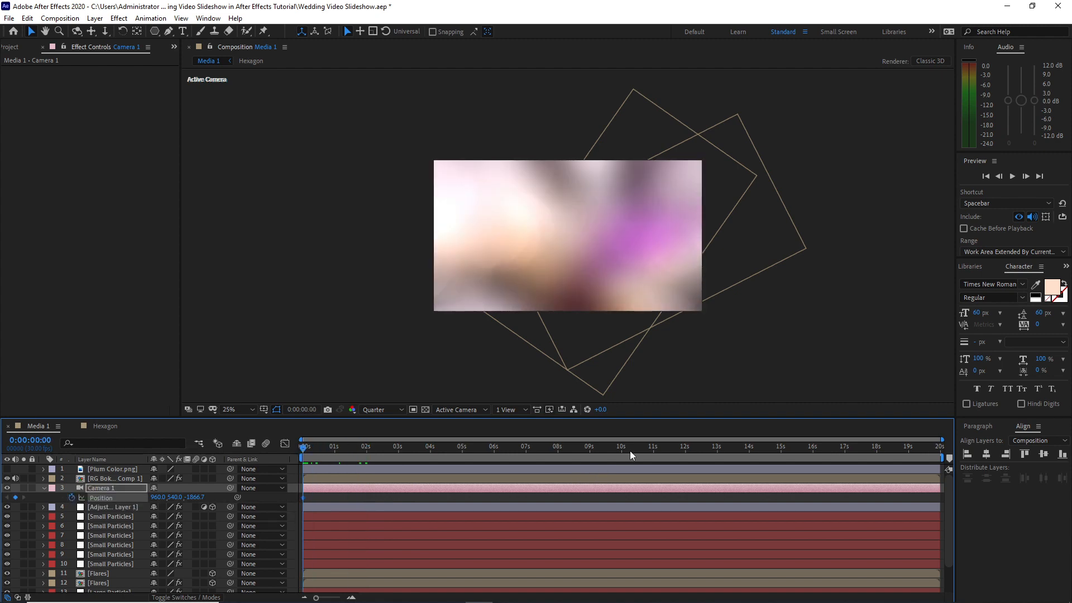
{"action": "left_click", "coordinate": [621, 451]}
{"action": "left_click_drag", "start_coordinate": [194, 498], "coordinate": [319, 500]}
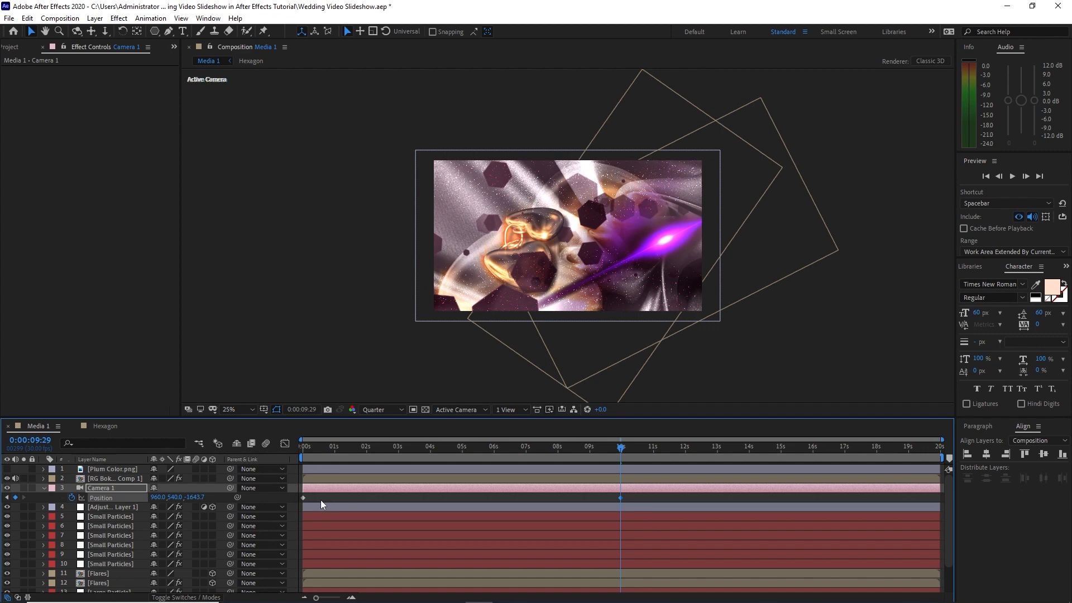
{"action": "left_click_drag", "start_coordinate": [335, 440], "coordinate": [515, 438]}
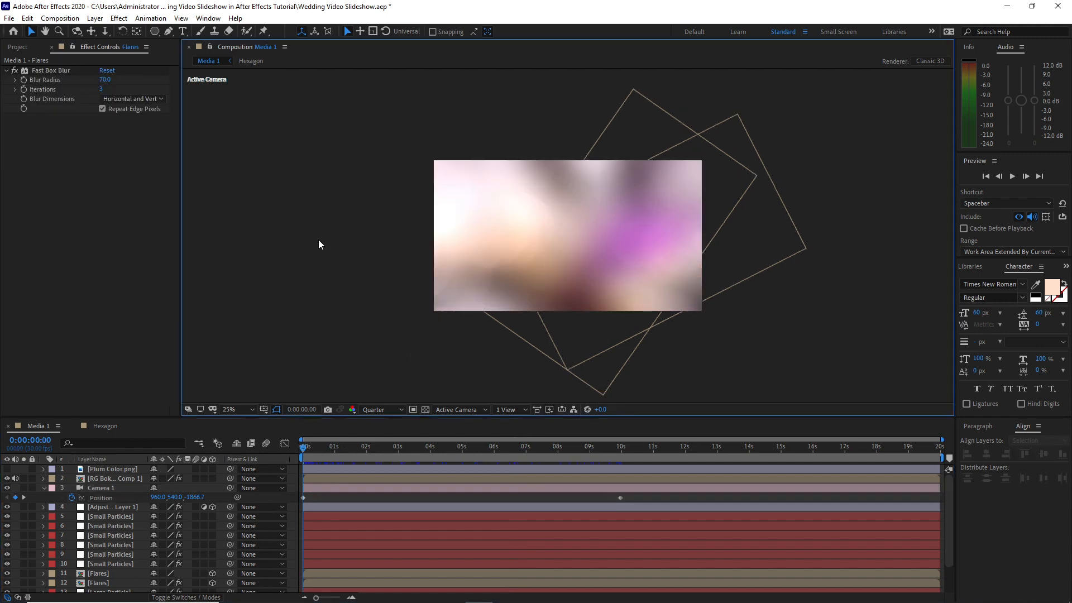
Add a 1920 x 1080 px white solid above all layers and apply the Circle effect to it
{"action": "left_click", "coordinate": [93, 21]}
{"action": "left_click", "coordinate": [279, 43]}
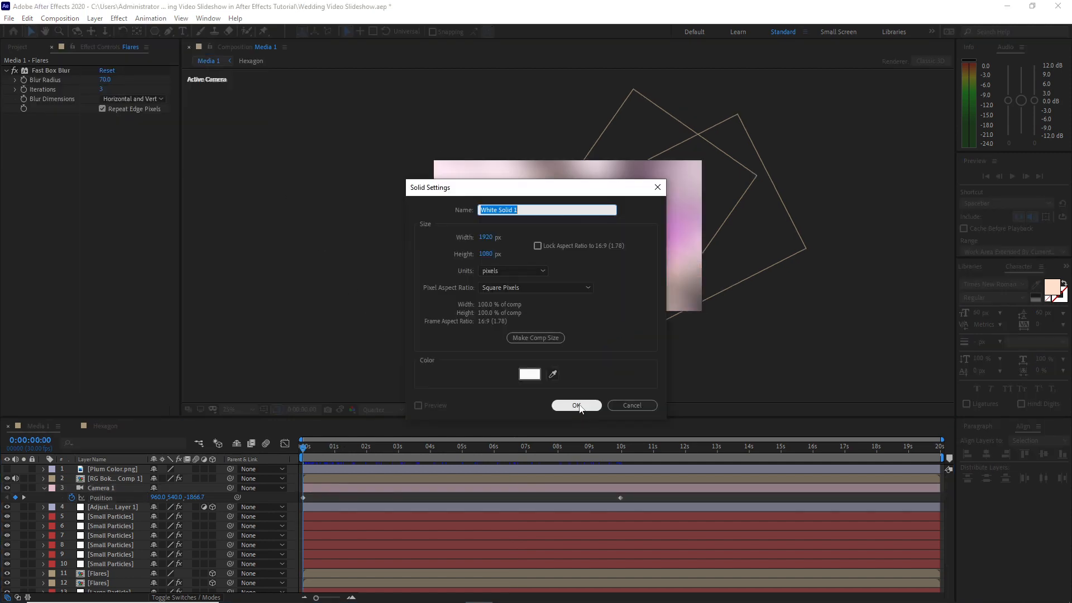
{"action": "left_click", "coordinate": [576, 404]}
{"action": "left_click", "coordinate": [119, 18]}
{"action": "mouse_move", "coordinate": [190, 183]}
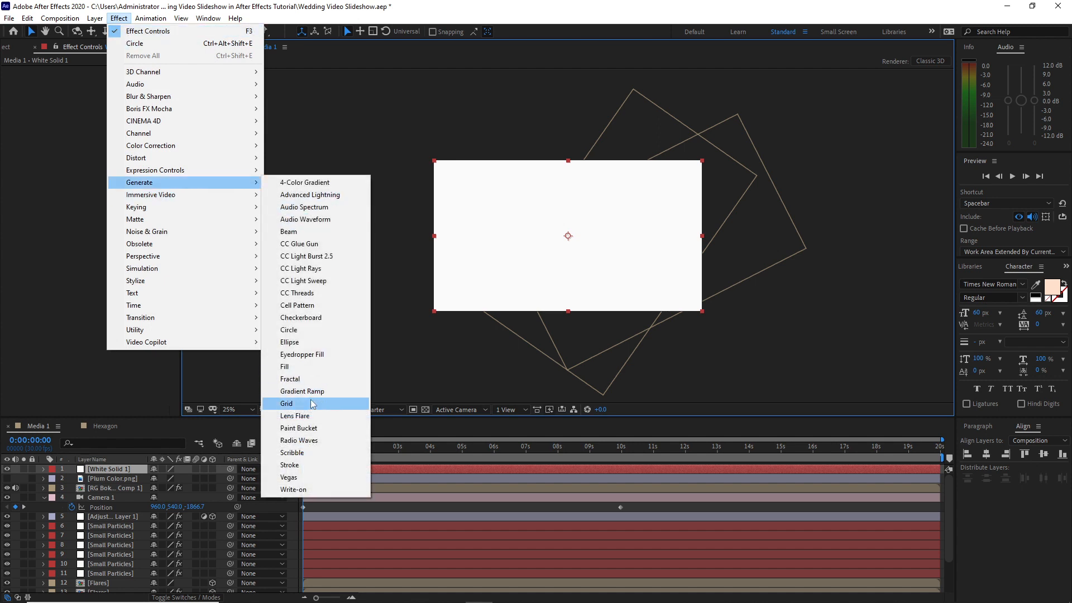
{"action": "left_click", "coordinate": [289, 329]}
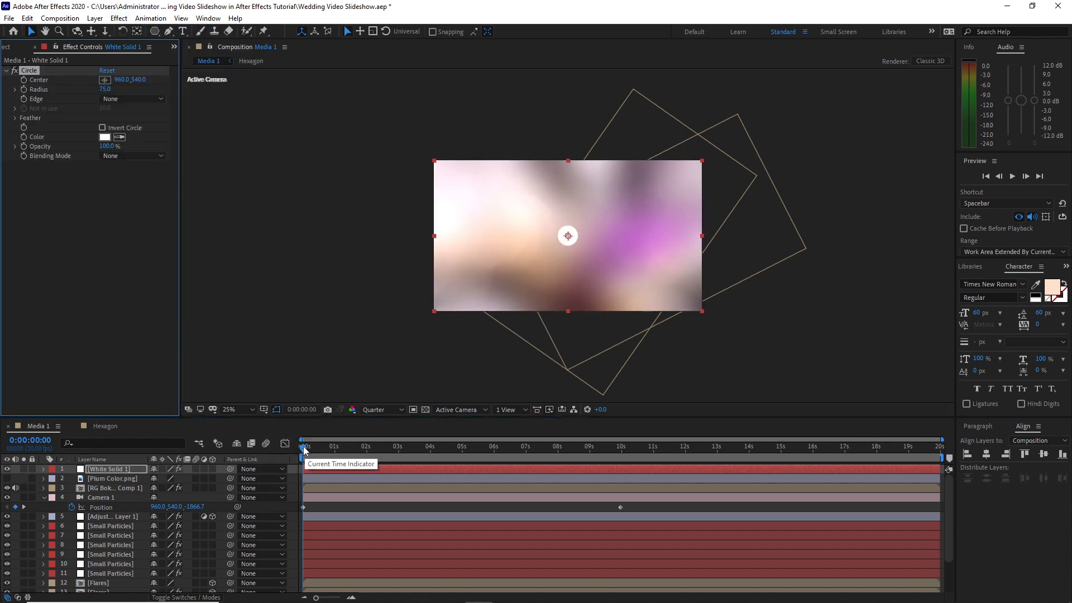
Keyframe the Circle effect's radius at 1115 at 0 seconds and open the radius value for editing at 2 seconds
{"action": "left_click_drag", "start_coordinate": [106, 90], "coordinate": [695, 120]}
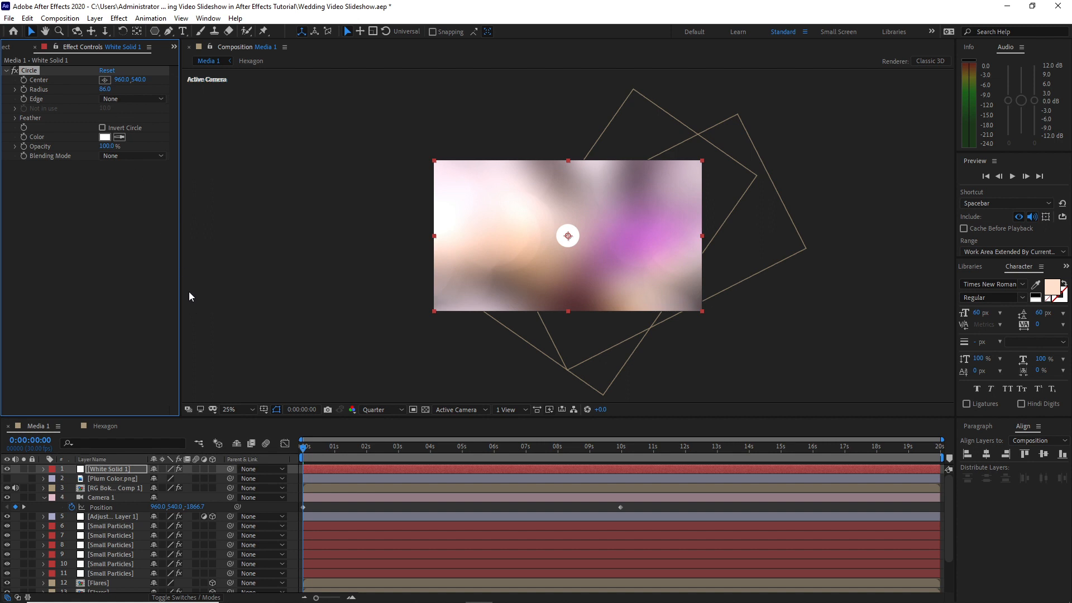
{"action": "left_click", "coordinate": [23, 90]}
{"action": "left_click_drag", "start_coordinate": [347, 450], "coordinate": [366, 448]}
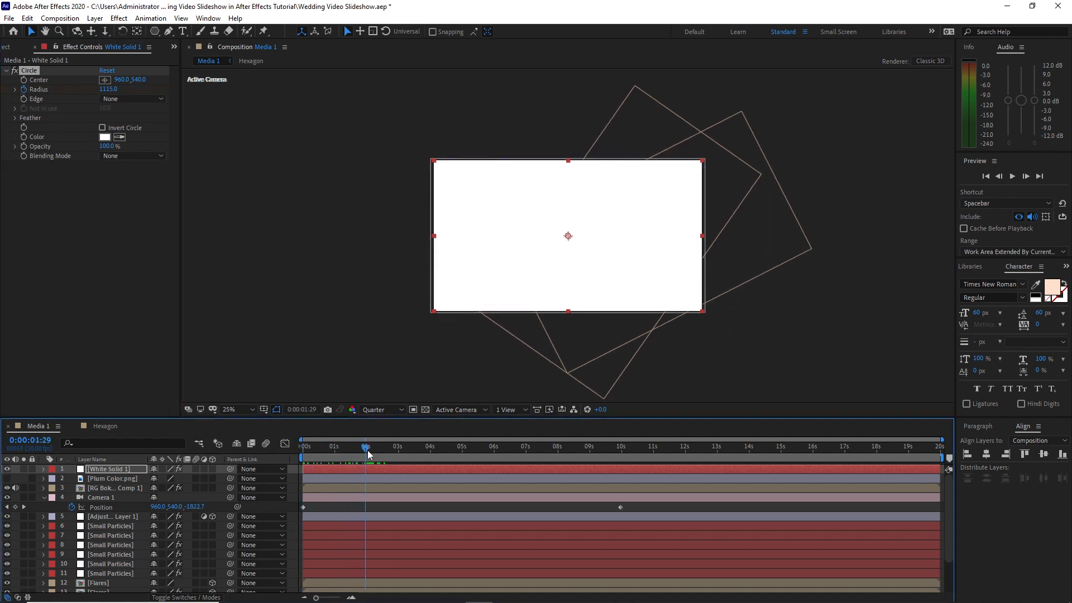
{"action": "left_click", "coordinate": [109, 89]}
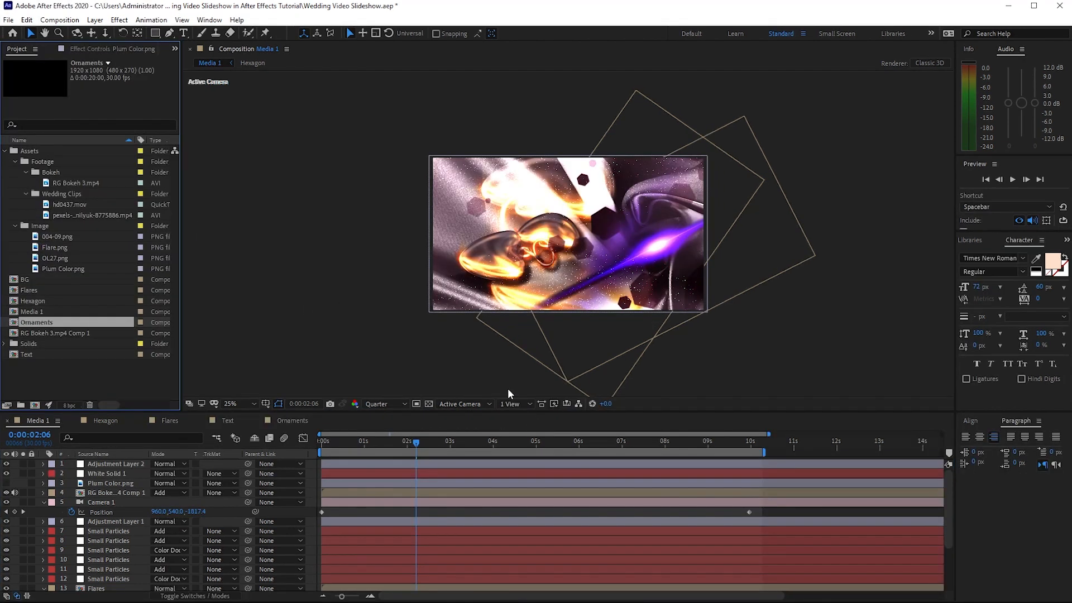
Add a text layer reading "The Wedding" and set its font size to 150 px
{"action": "key", "text": "ctrl+t"}
{"action": "left_click", "coordinate": [535, 240]}
{"action": "type", "text": "The Wedd"}
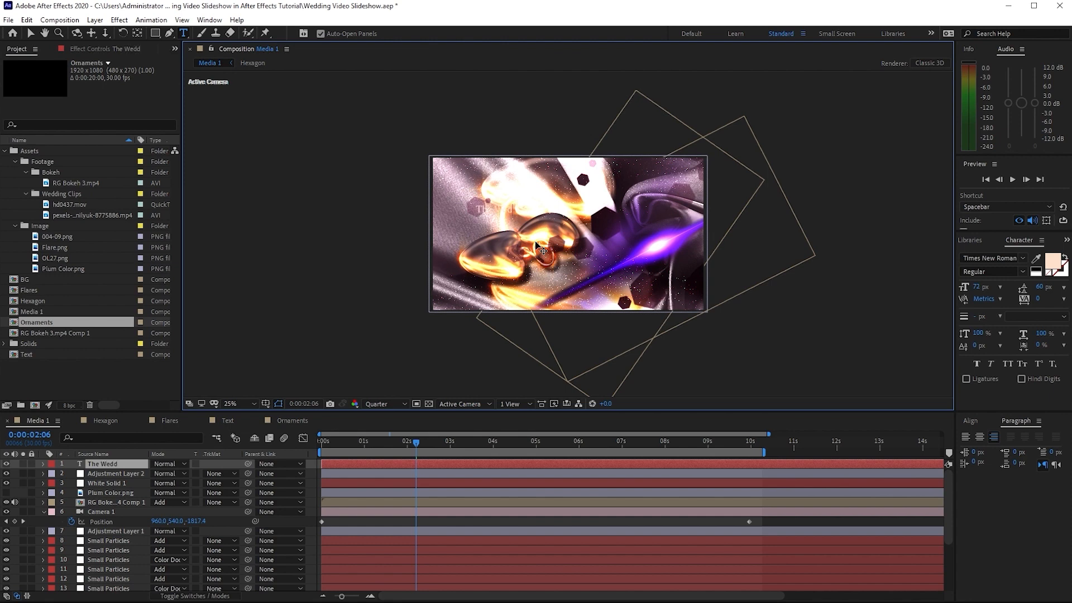
{"action": "type", "text": "ing"}
{"action": "left_click", "coordinate": [31, 33]}
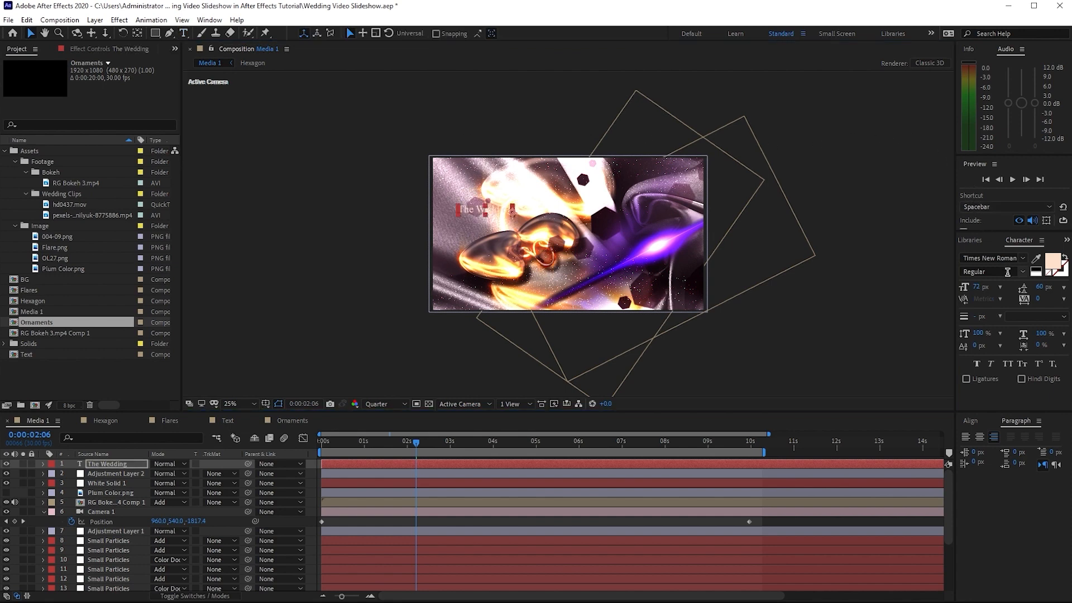
{"action": "left_click", "coordinate": [977, 287]}
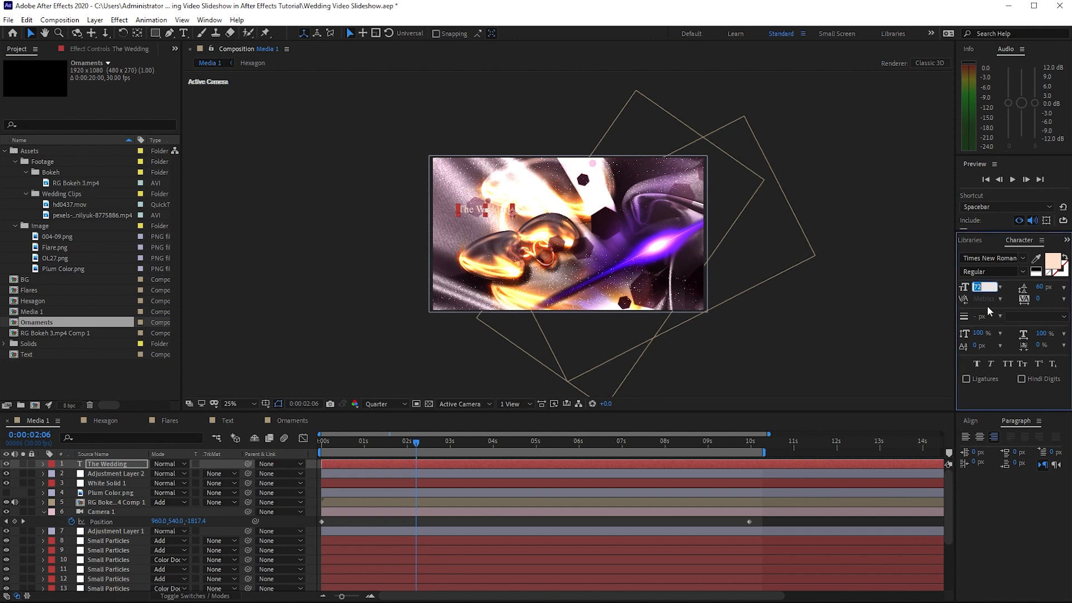
{"action": "type", "text": "150"}
{"action": "key", "text": "Return"}
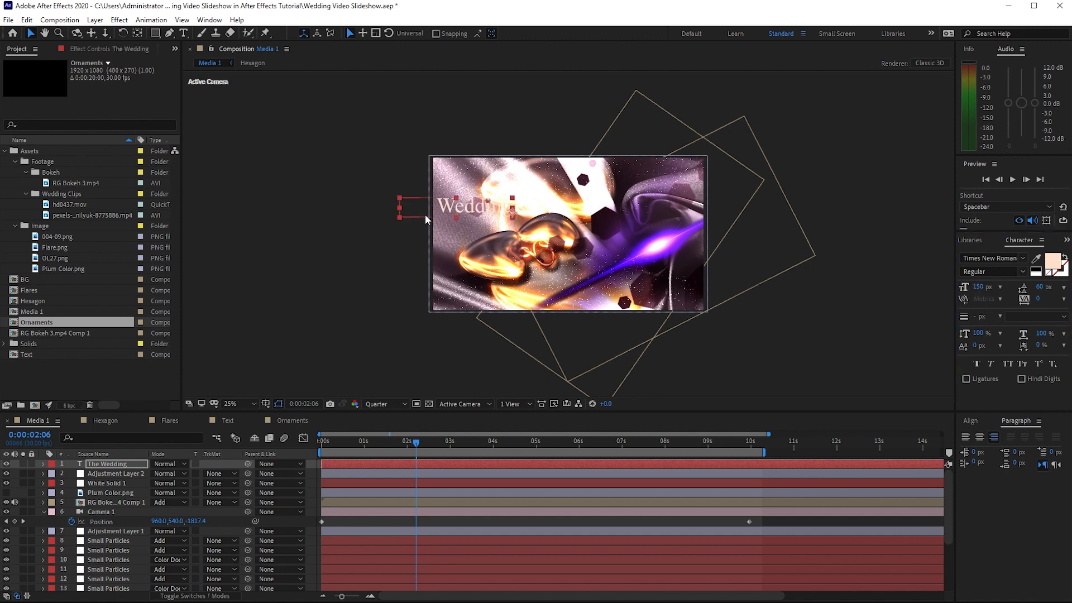
Move "The Wedding" title to the upper part of the frame and centre it horizontally in the composition
{"action": "left_click_drag", "start_coordinate": [514, 212], "coordinate": [638, 206]}
{"action": "left_click", "coordinate": [970, 421]}
{"action": "left_click", "coordinate": [986, 448]}
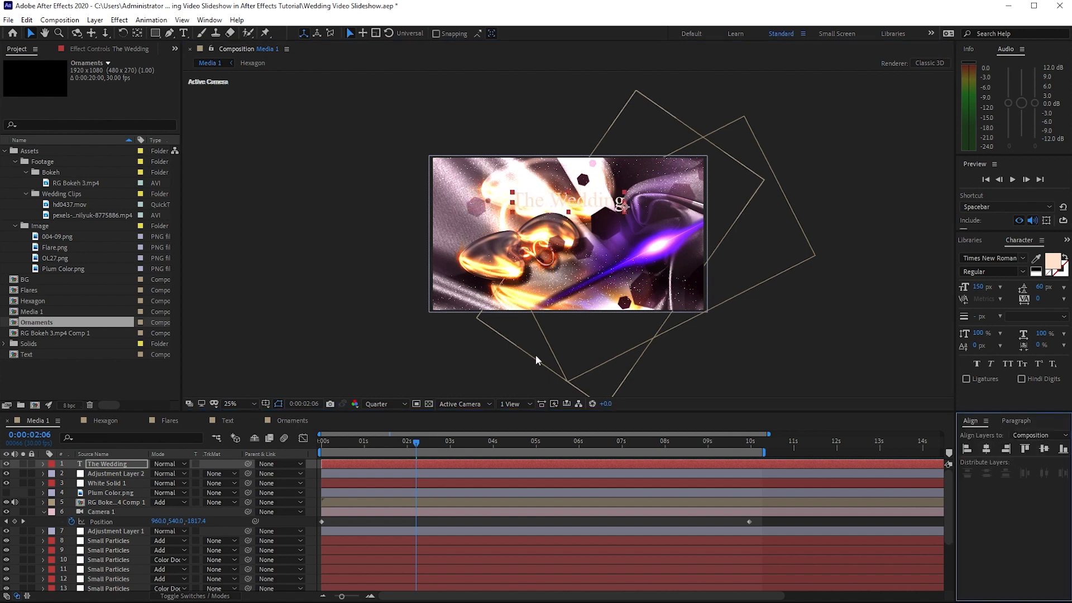
Add a second text layer in the lower part of the frame with the couple's first names on two lines
{"action": "left_click", "coordinate": [183, 33]}
{"action": "left_click", "coordinate": [582, 263]}
{"action": "type", "text": "M"}
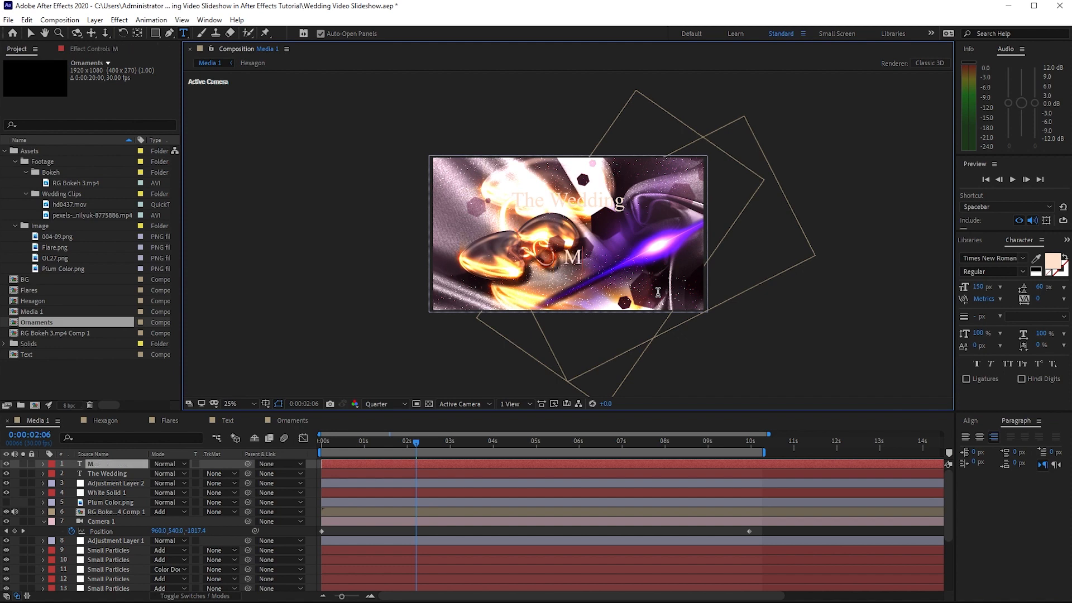
{"action": "type", "text": "attew"}
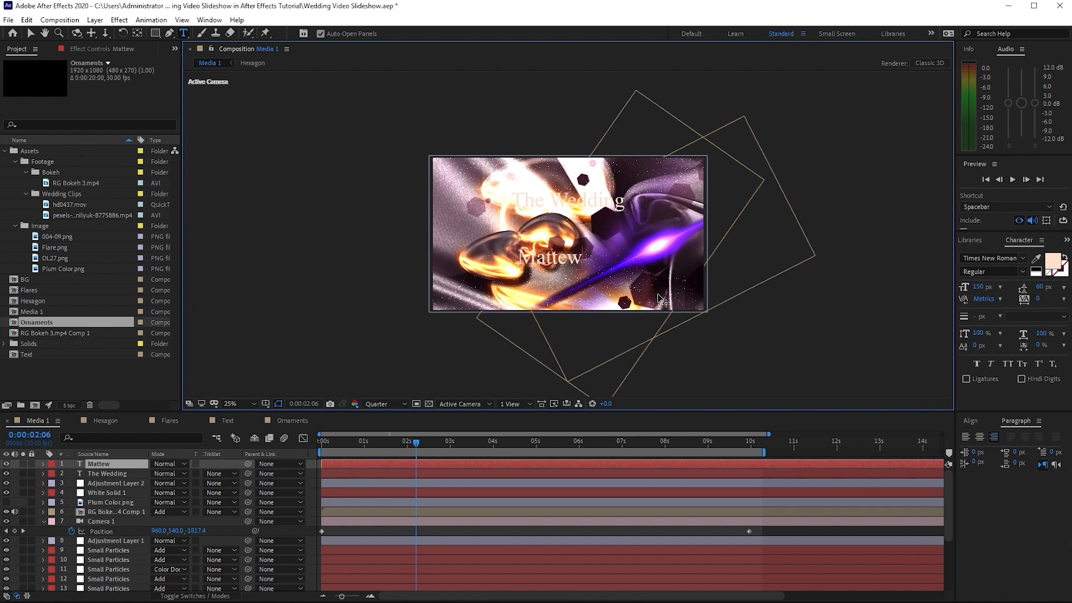
{"action": "key", "text": "Return"}
{"action": "type", "text": "Sarrah"}
{"action": "left_click", "coordinate": [30, 33]}
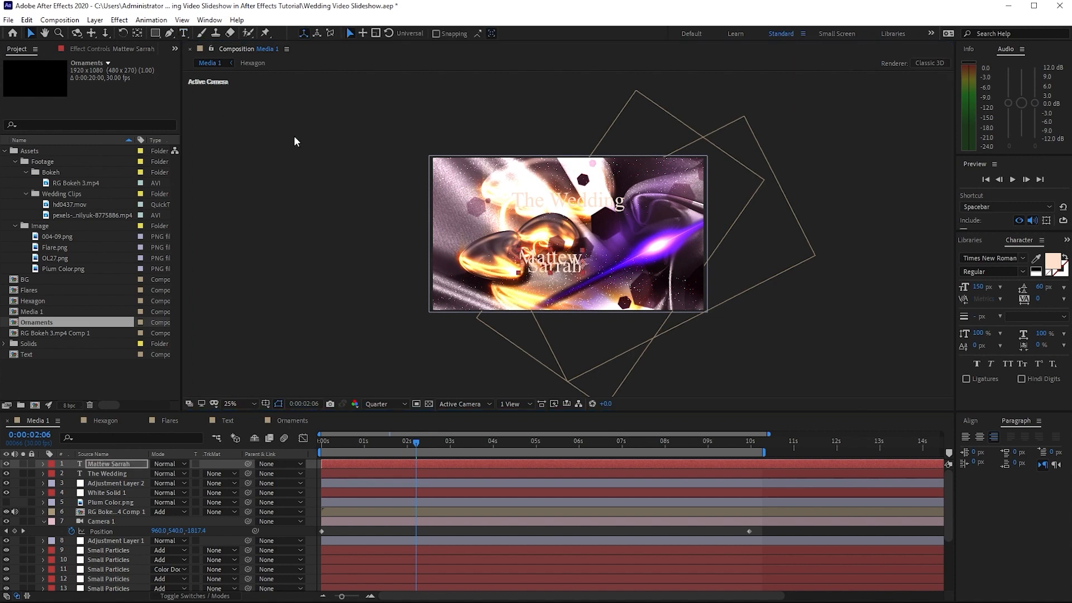
Set the names text to 72 px with 146 px leading and move it to the frame's lower right area
{"action": "left_click", "coordinate": [999, 287]}
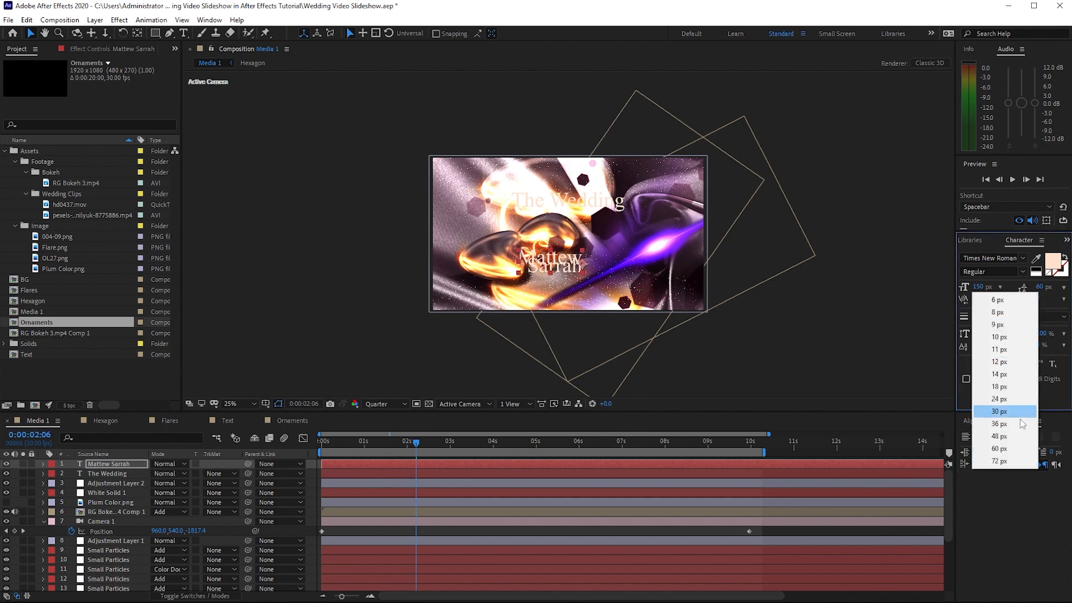
{"action": "left_click", "coordinate": [999, 461]}
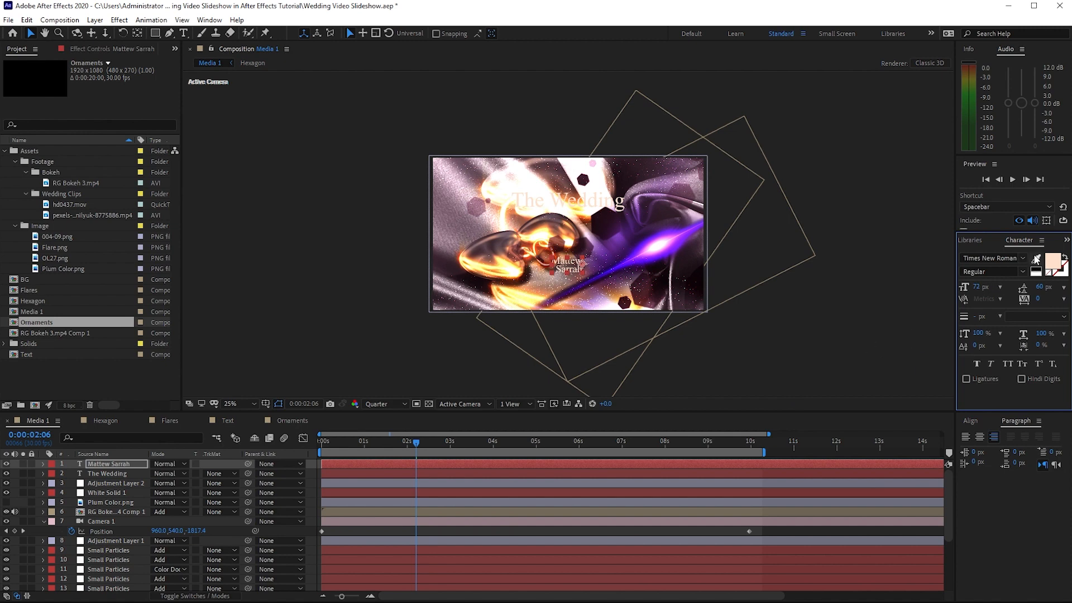
{"action": "left_click_drag", "start_coordinate": [1038, 286], "coordinate": [1067, 287]}
{"action": "left_click_drag", "start_coordinate": [580, 262], "coordinate": [626, 265]}
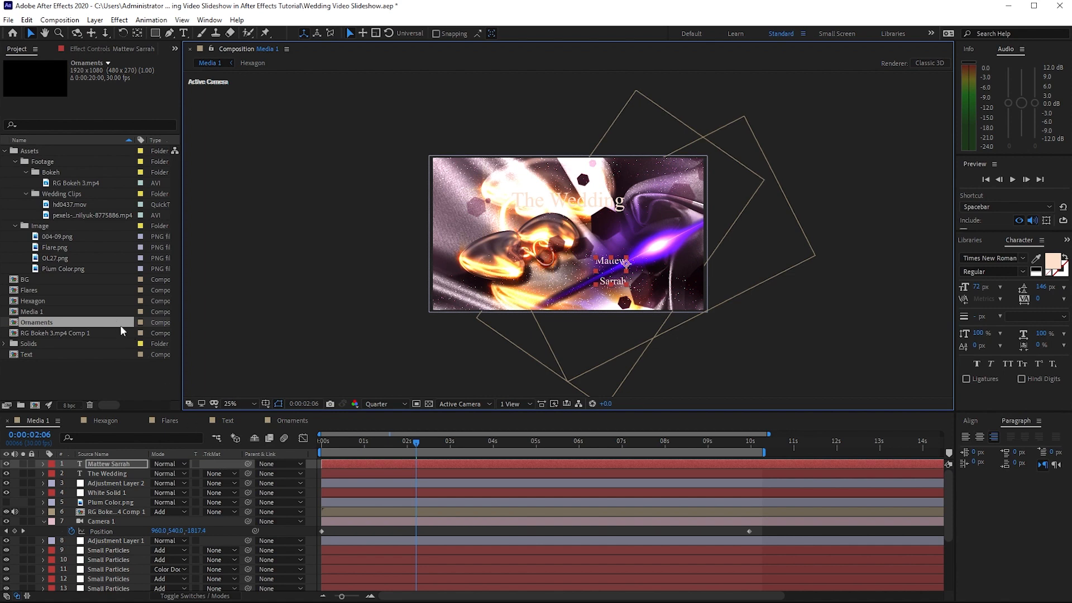
Add OL27.png at the top of the layer stack and scale it to 10%
{"action": "left_click_drag", "start_coordinate": [52, 257], "coordinate": [75, 461]}
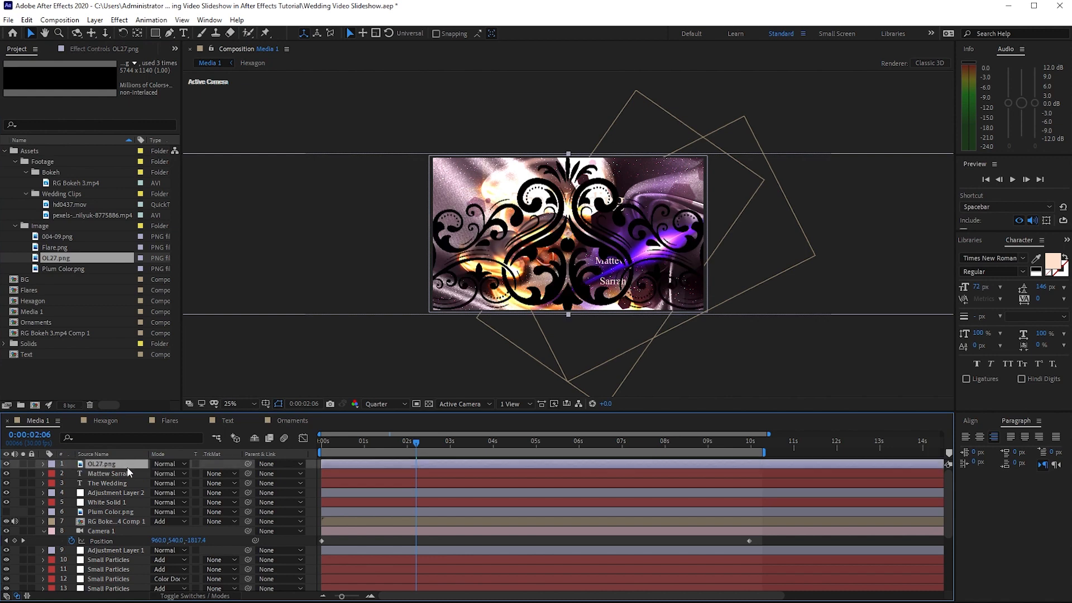
{"action": "key", "text": "s"}
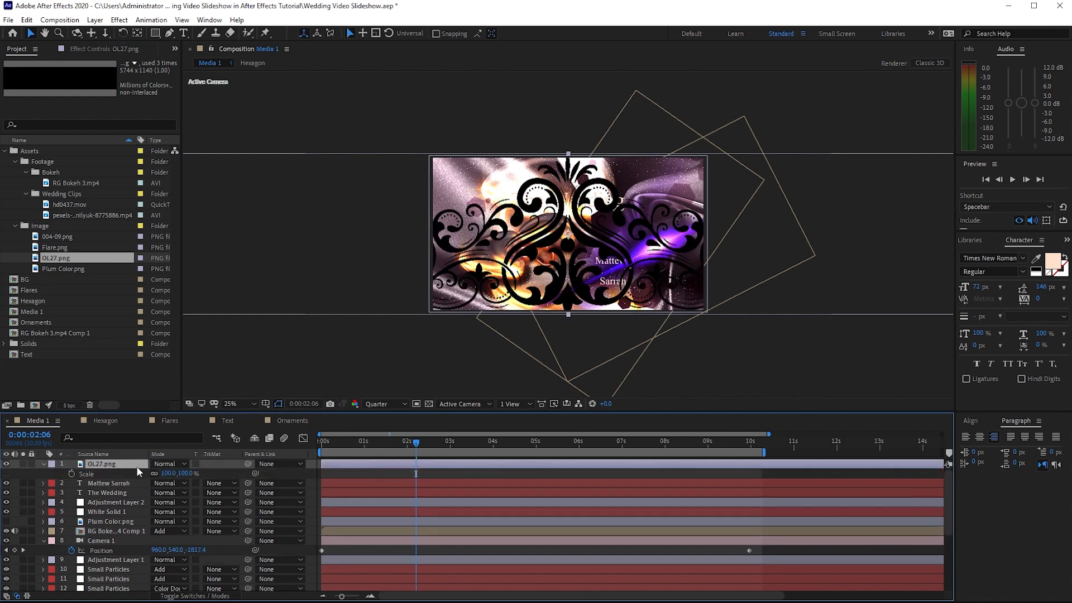
{"action": "left_click", "coordinate": [167, 473]}
{"action": "type", "text": "10"}
Add 004-09.png directly below the OL27.png layer and scale it to 10%
{"action": "left_click_drag", "start_coordinate": [58, 239], "coordinate": [85, 473]}
{"action": "key", "text": "s"}
{"action": "left_click", "coordinate": [168, 493]}
{"action": "type", "text": "1"}
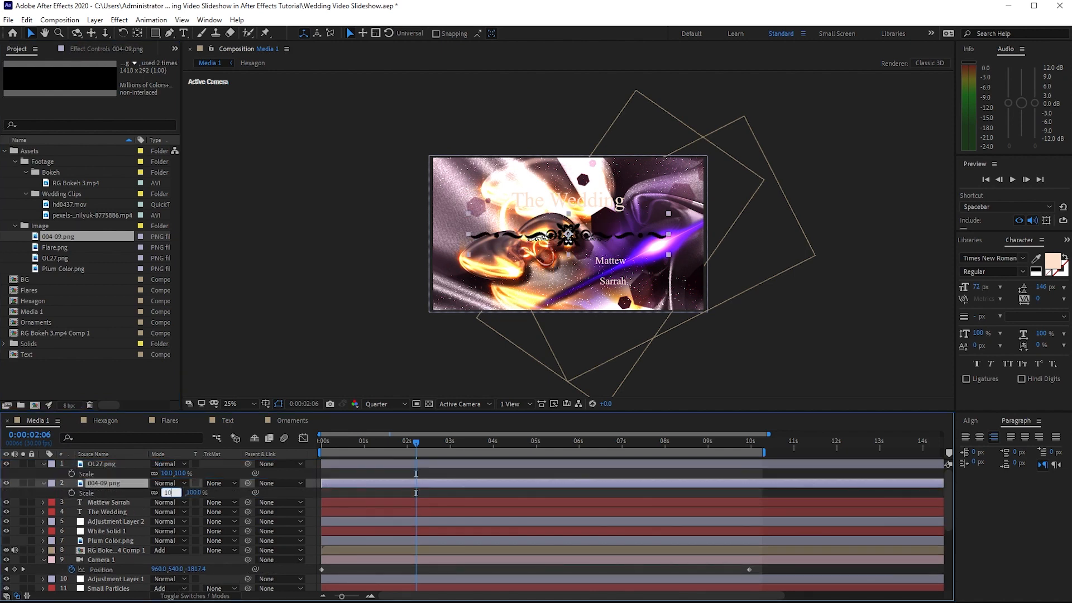
{"action": "key", "text": "Return"}
Place OL27.png above the title, centred horizontally in the composition, and move 004-09.png between the two names
{"action": "left_click_drag", "start_coordinate": [566, 235], "coordinate": [561, 178]}
{"action": "left_click", "coordinate": [966, 421]}
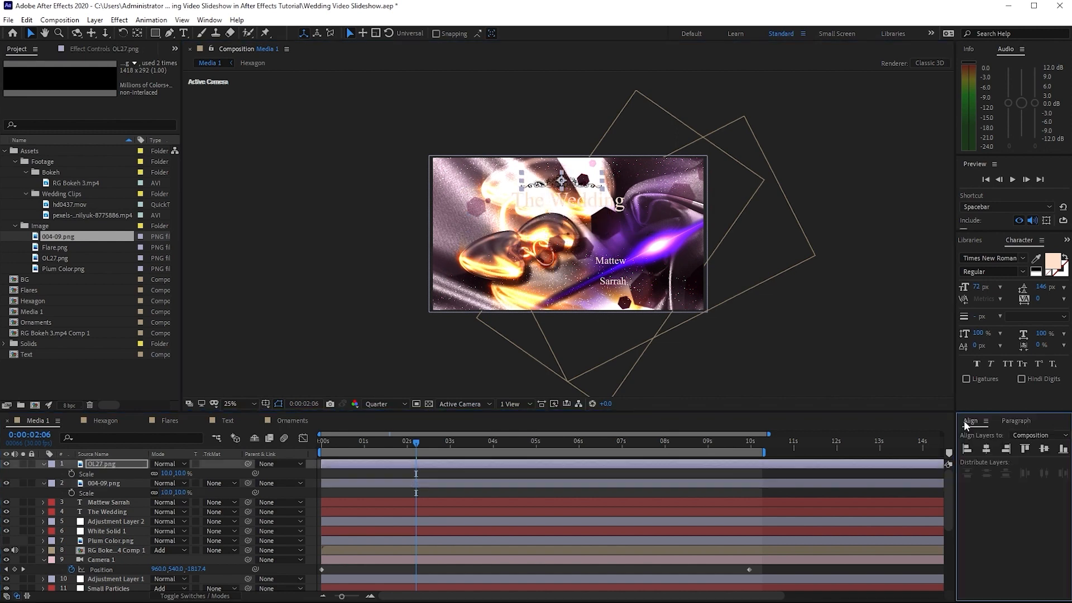
{"action": "left_click", "coordinate": [987, 453]}
{"action": "left_click_drag", "start_coordinate": [564, 234], "coordinate": [612, 274]}
{"action": "left_click", "coordinate": [613, 274]}
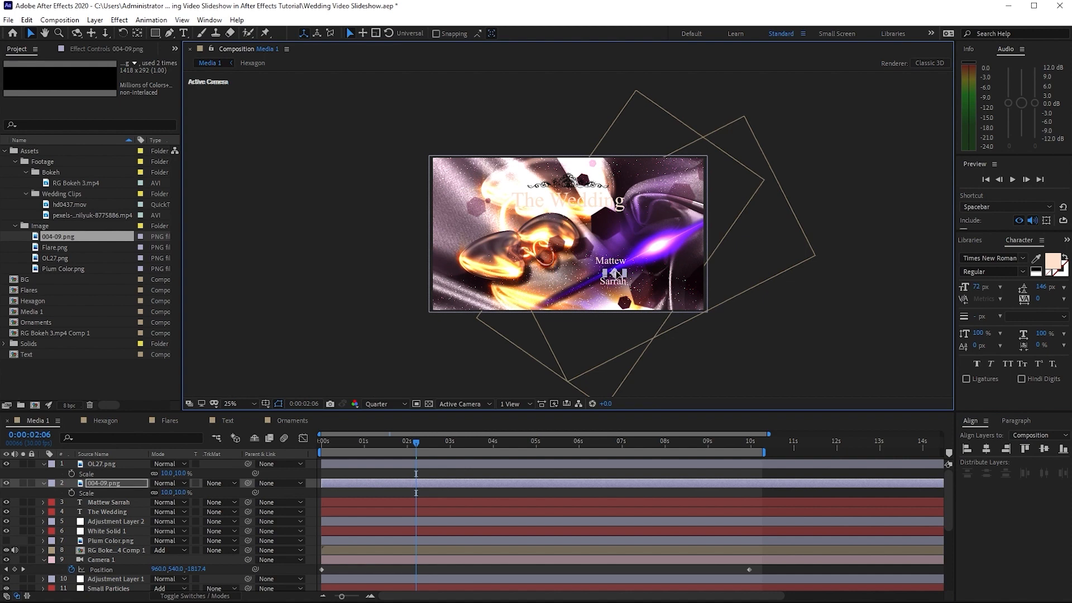
Centre-align the names text and shift the 004-09.png ornament so it sits centred between the two names
{"action": "left_click", "coordinate": [112, 504]}
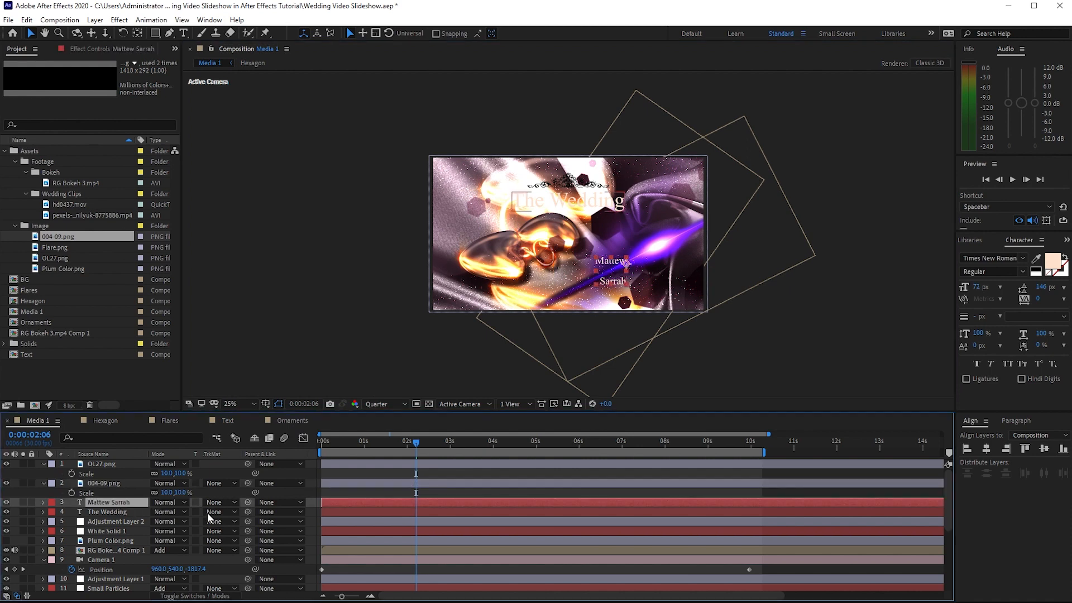
{"action": "left_click", "coordinate": [1012, 419]}
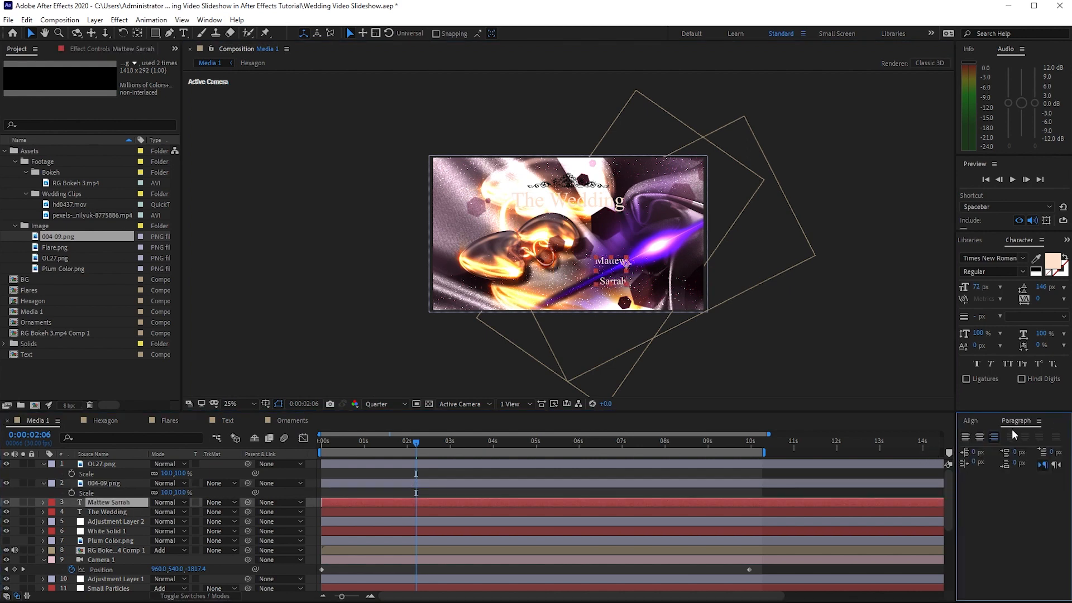
{"action": "left_click", "coordinate": [983, 438]}
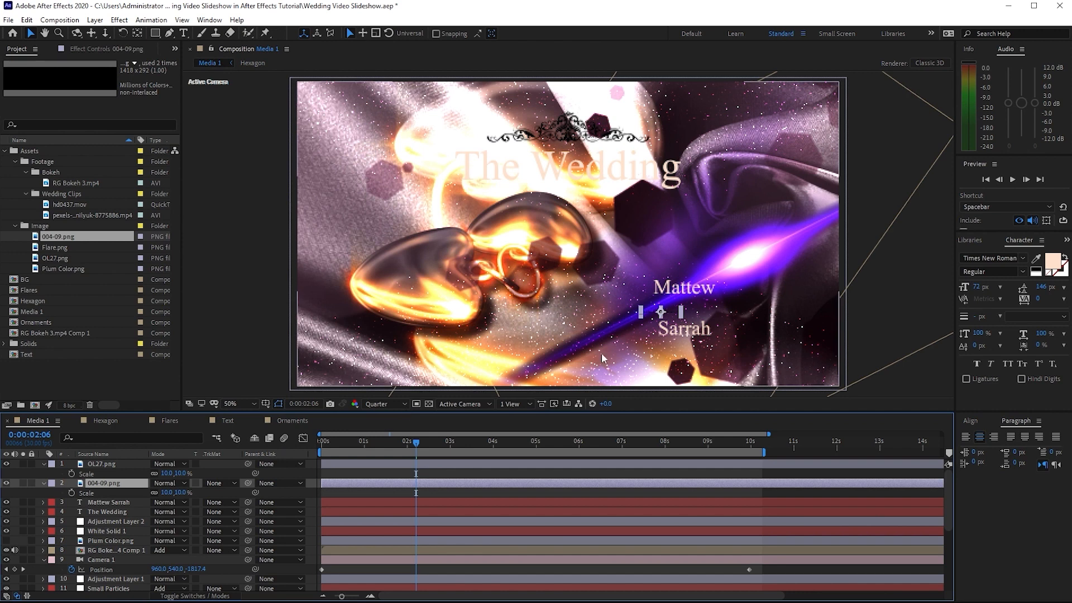
{"action": "left_click_drag", "start_coordinate": [660, 312], "coordinate": [684, 312]}
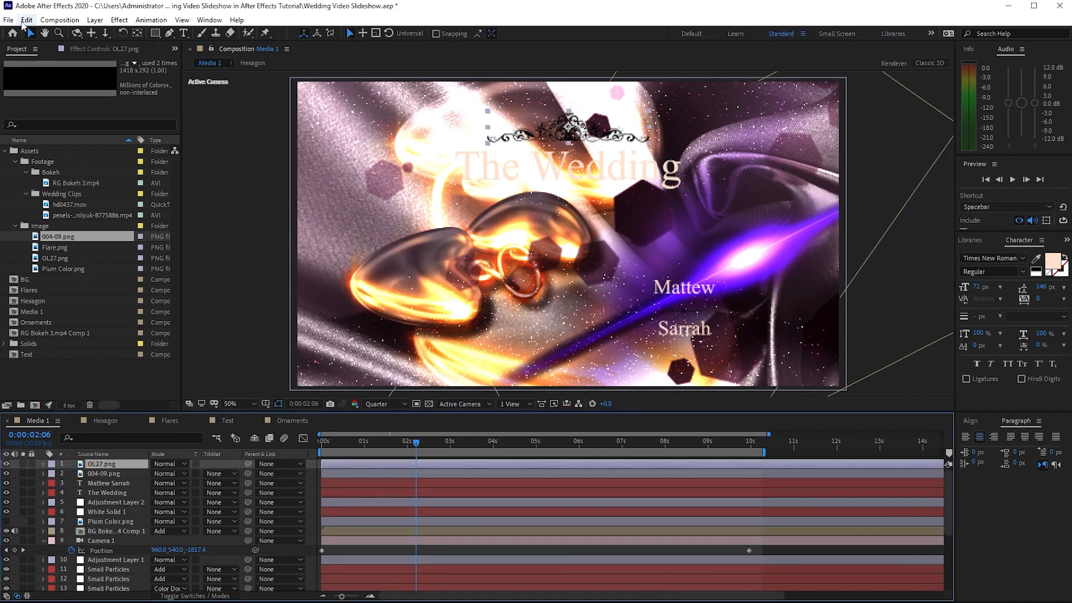
Duplicate the OL27.png ornament and place the copy below the title, centred horizontally in the composition
{"action": "left_click", "coordinate": [27, 19]}
{"action": "left_click", "coordinate": [54, 166]}
{"action": "left_click_drag", "start_coordinate": [570, 131], "coordinate": [566, 204]}
{"action": "left_click", "coordinate": [970, 421]}
{"action": "left_click", "coordinate": [986, 448]}
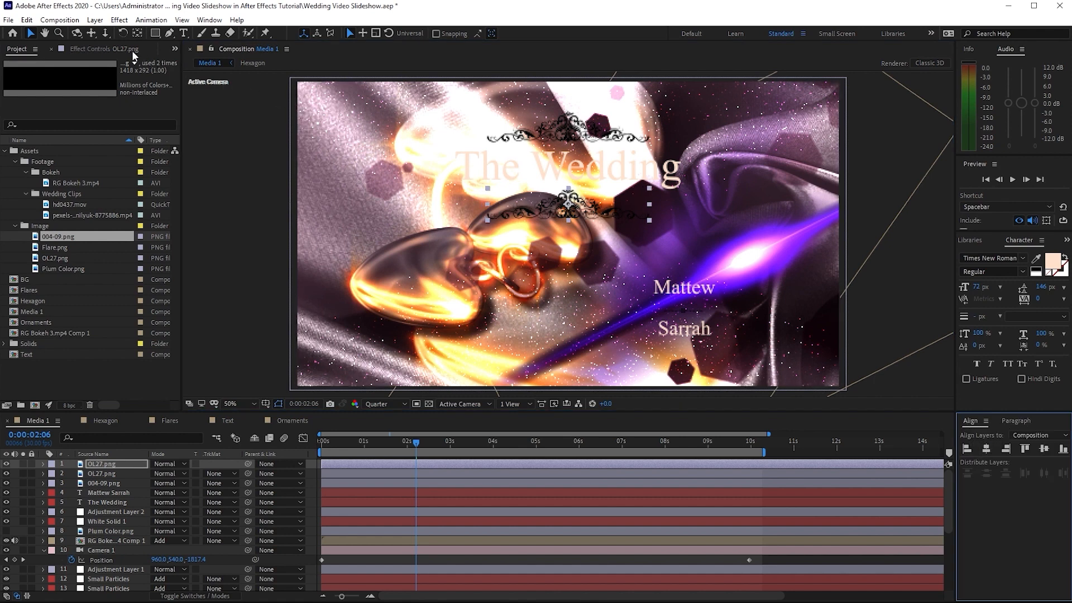
Flip the OL27.png copy below the title vertically
{"action": "left_click", "coordinate": [95, 20]}
{"action": "mouse_move", "coordinate": [235, 152]}
{"action": "left_click", "coordinate": [305, 260]}
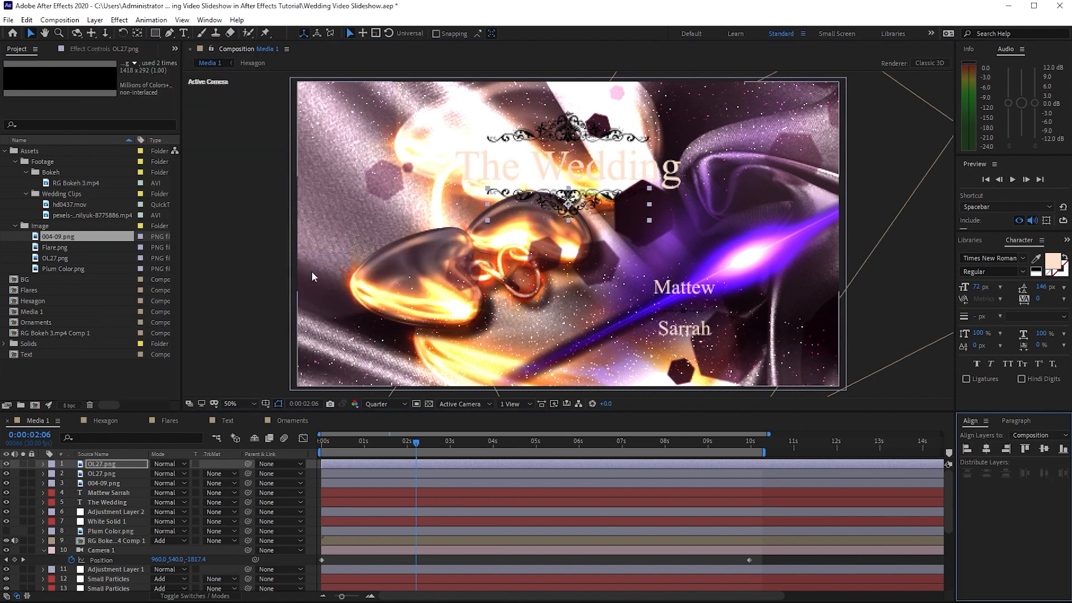
Pre-compose the two OL27.png layers and the 004-09.png layer into a composition named Ornaments, moving all attributes
{"action": "left_click_drag", "start_coordinate": [64, 461], "coordinate": [111, 481]}
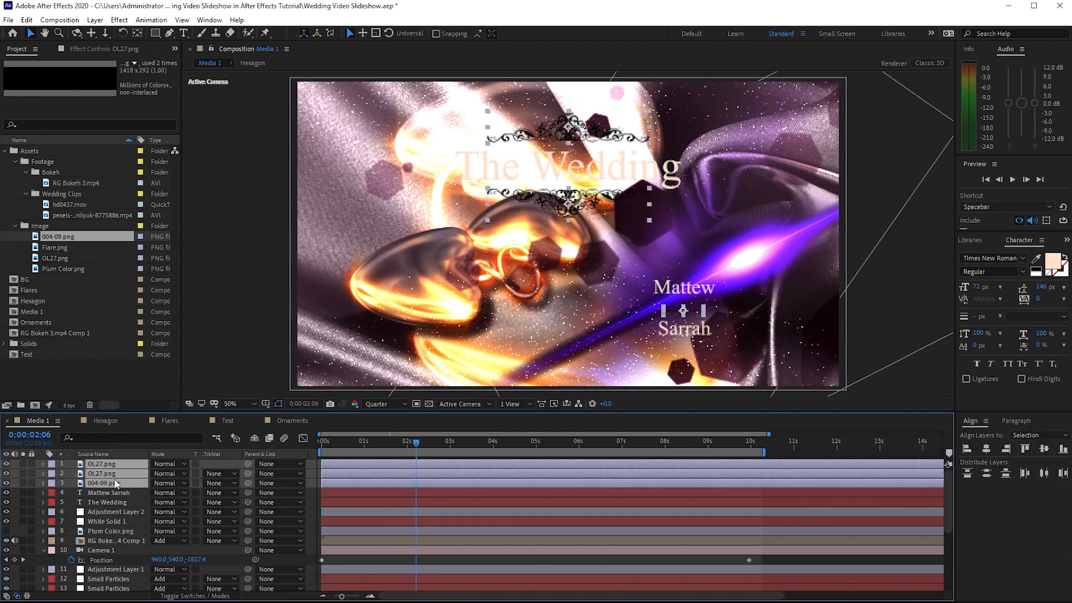
{"action": "right_click", "coordinate": [111, 482]}
{"action": "left_click", "coordinate": [166, 415]}
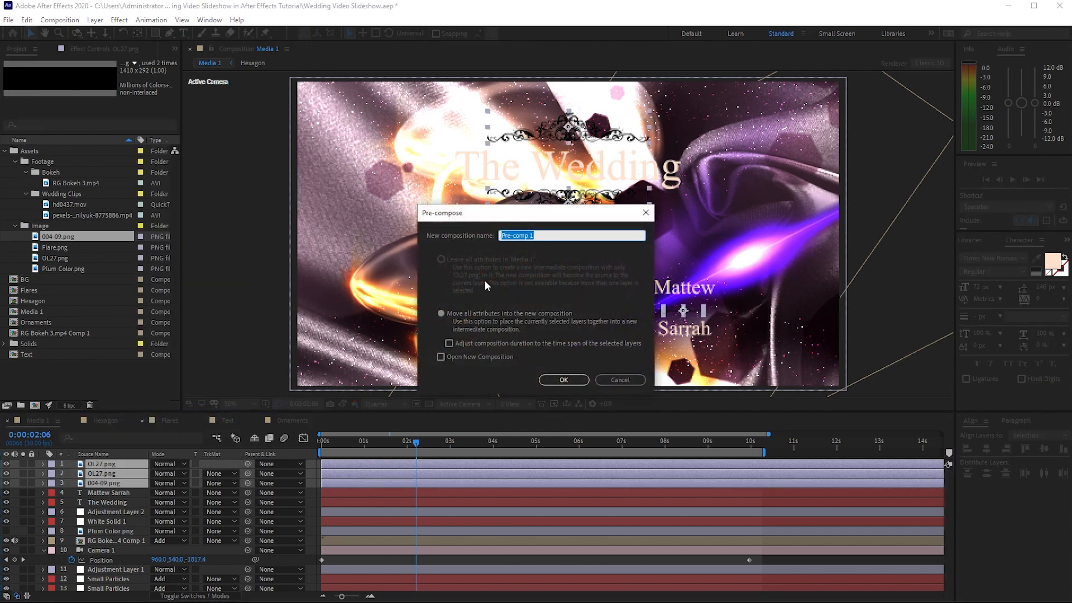
{"action": "type", "text": "Ornaments"}
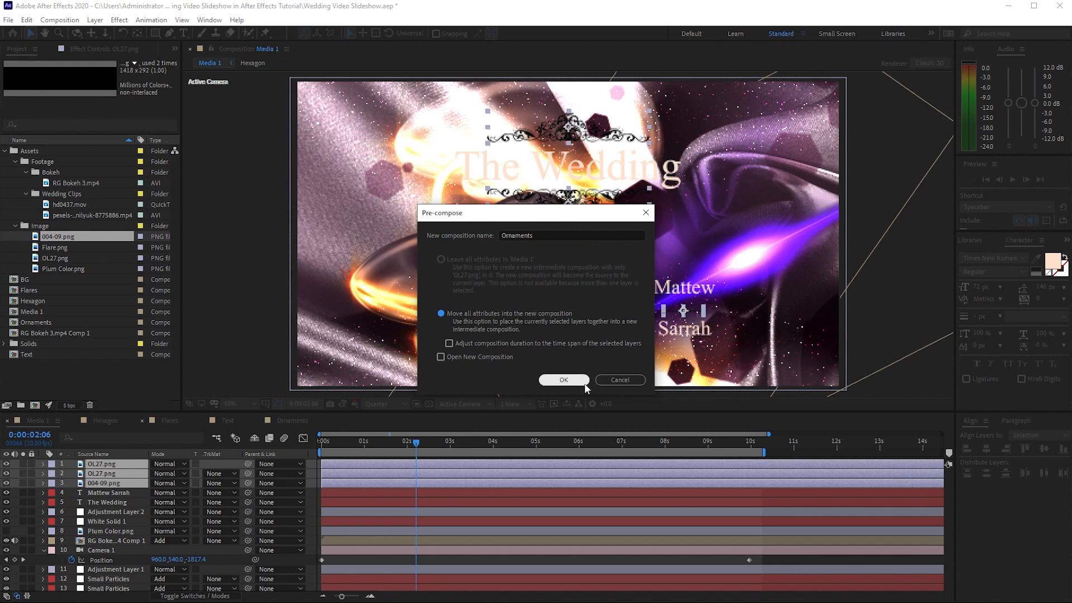
{"action": "left_click", "coordinate": [564, 380]}
Apply a Fill effect to the Ornaments layer and change its color to pale peach
{"action": "left_click", "coordinate": [120, 21]}
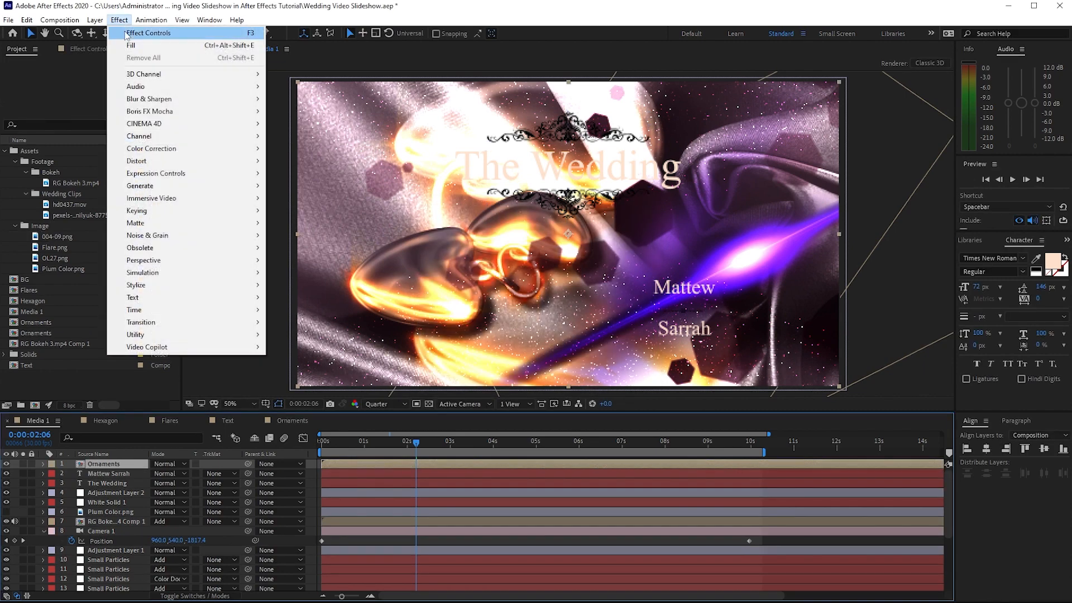
{"action": "mouse_move", "coordinate": [167, 186]}
{"action": "left_click", "coordinate": [304, 372]}
{"action": "left_click", "coordinate": [105, 101]}
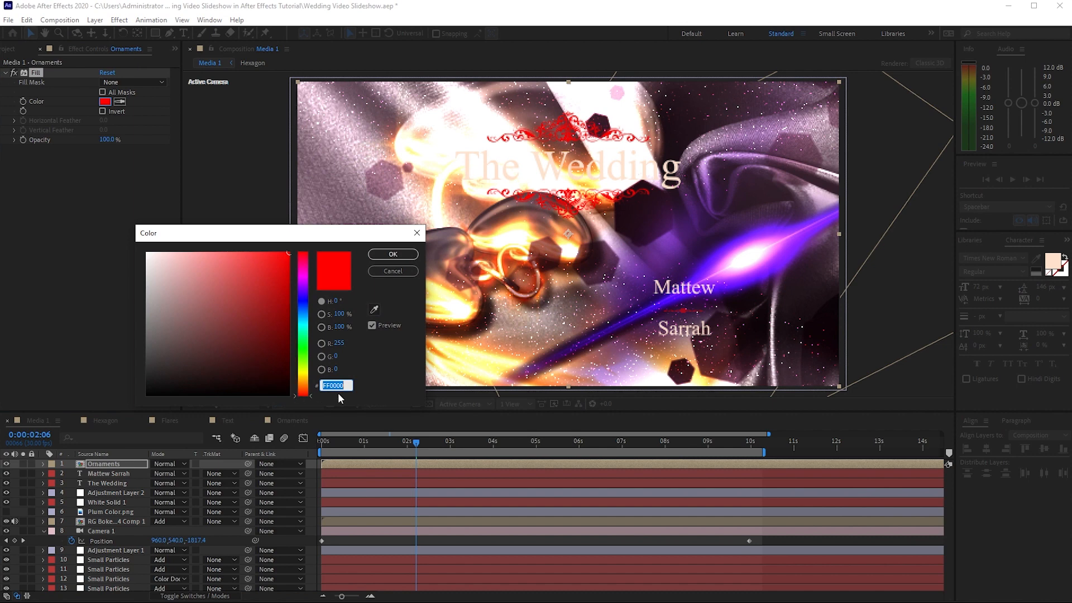
{"action": "type", "text": "0FEE1CC"}
{"action": "left_click", "coordinate": [386, 255]}
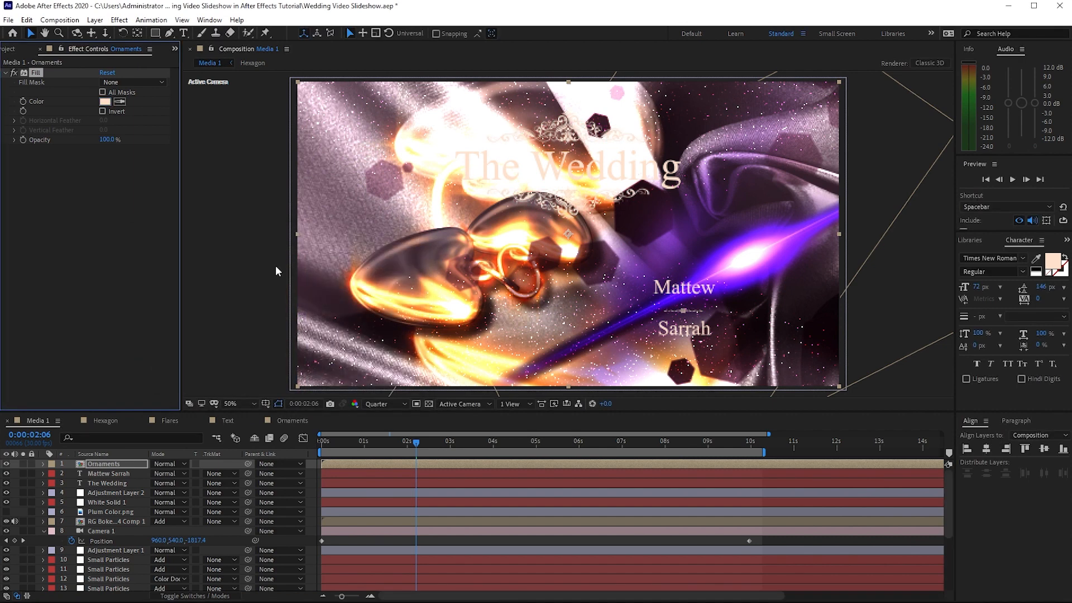
Add a Drop Shadow effect with 75% opacity to the Ornaments layer
{"action": "left_click", "coordinate": [119, 19]}
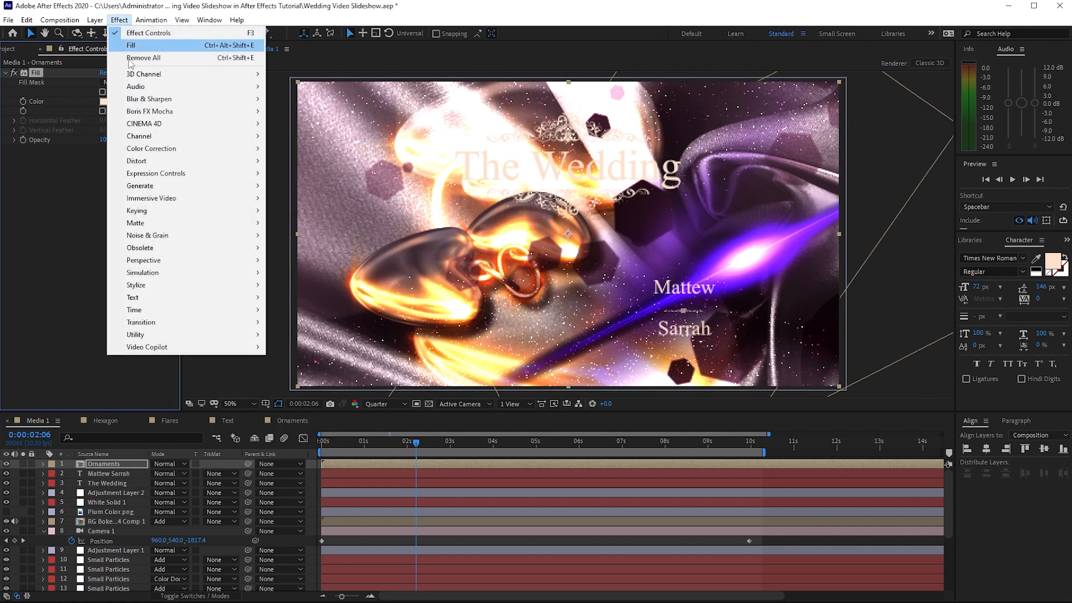
{"action": "mouse_move", "coordinate": [245, 262]}
{"action": "left_click", "coordinate": [311, 359]}
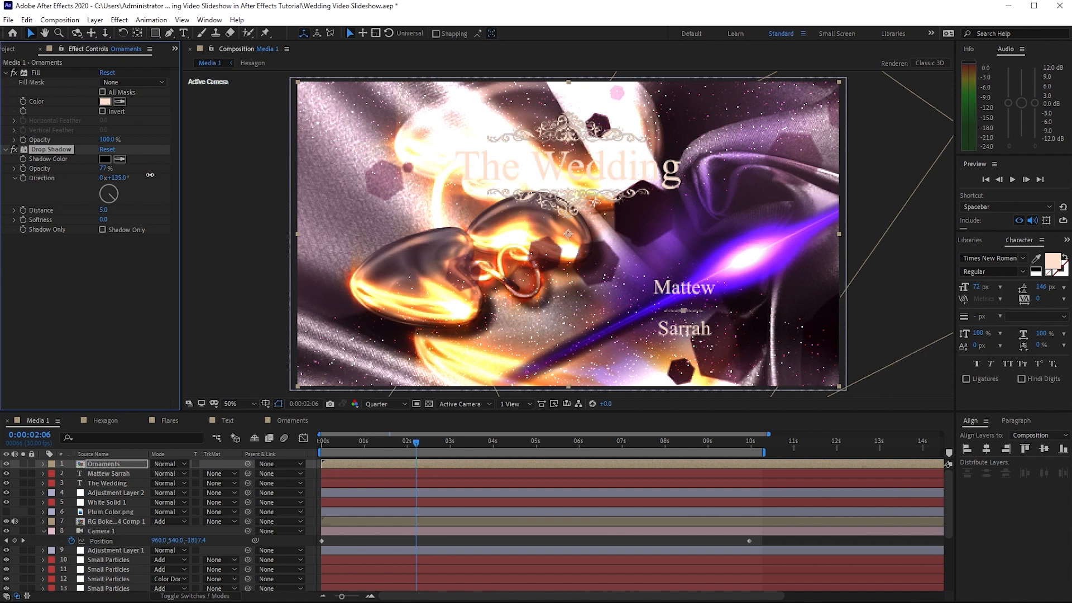
Duplicate the Drop Shadow effect on the Ornaments layer and set the copy's opacity to 70%
{"action": "left_click", "coordinate": [26, 20]}
{"action": "left_click", "coordinate": [83, 166]}
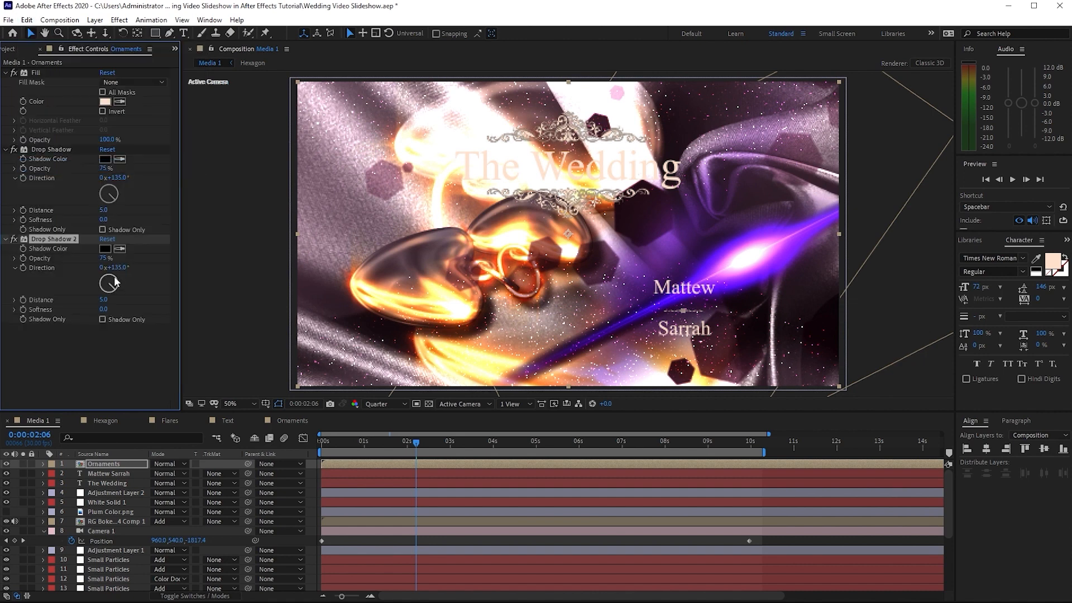
{"action": "left_click", "coordinate": [108, 260]}
{"action": "type", "text": "70"}
{"action": "key", "text": "Return"}
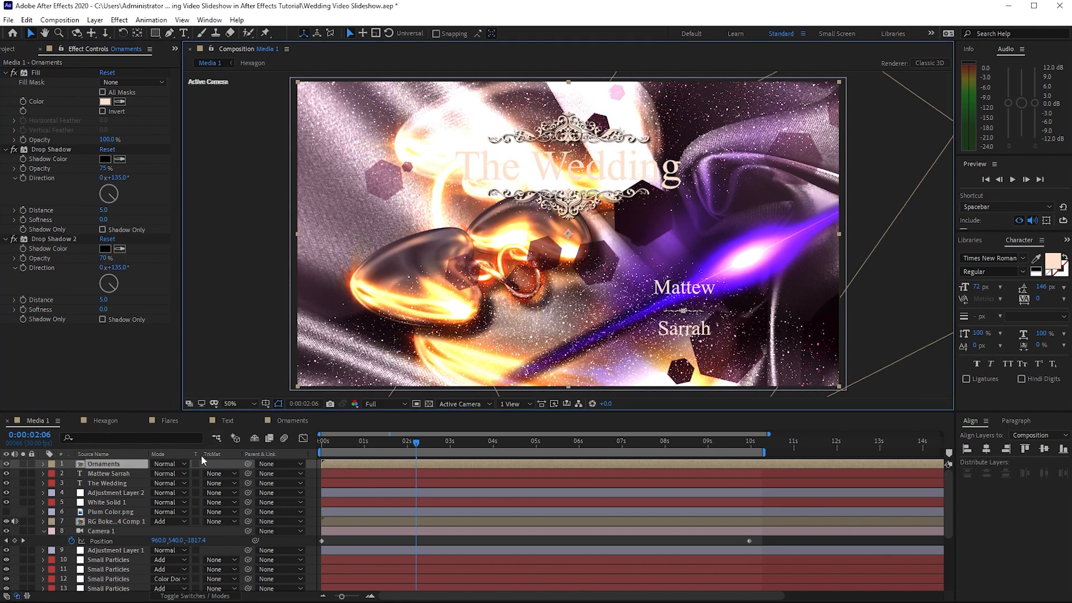
Pre-compose the couple's names and The Wedding text layers into a composition named Text, moving all attributes
{"action": "left_click_drag", "start_coordinate": [72, 474], "coordinate": [96, 486]}
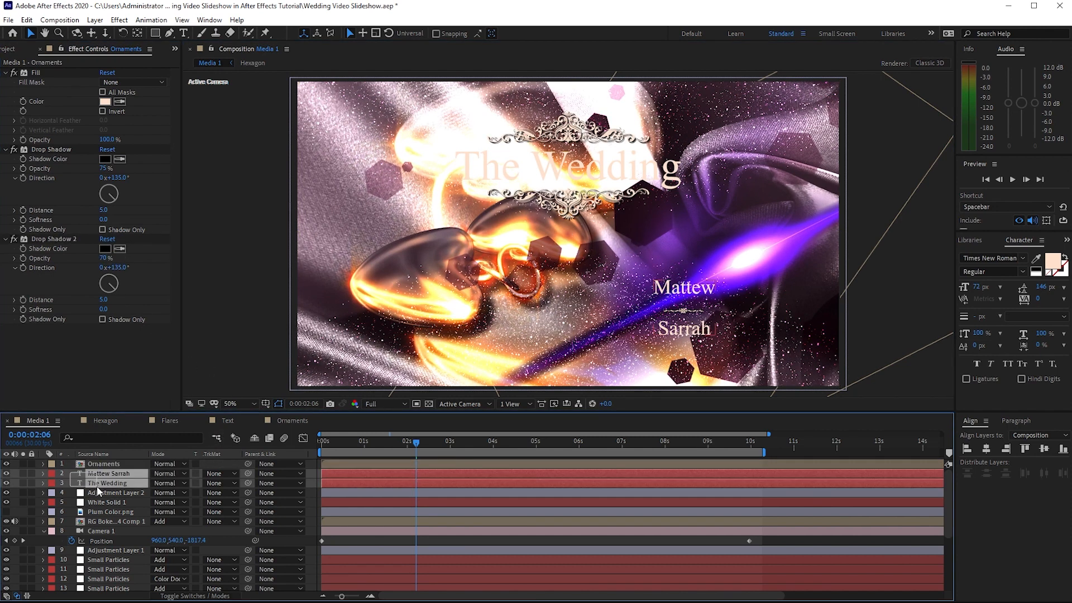
{"action": "right_click", "coordinate": [98, 484]}
{"action": "left_click", "coordinate": [146, 410]}
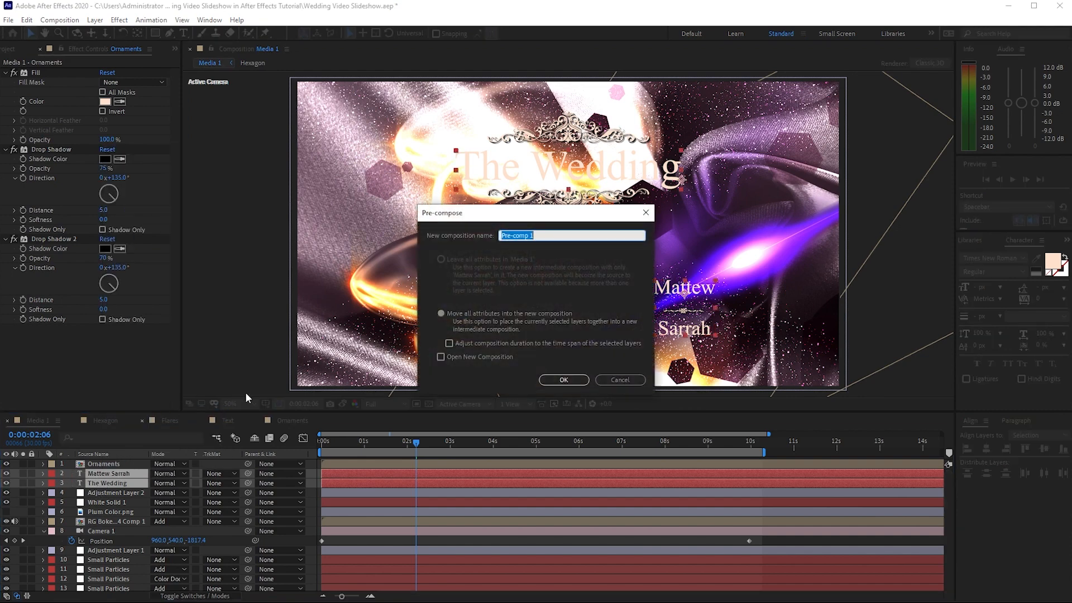
{"action": "type", "text": "Text"}
{"action": "left_click", "coordinate": [441, 313]}
{"action": "left_click", "coordinate": [564, 380]}
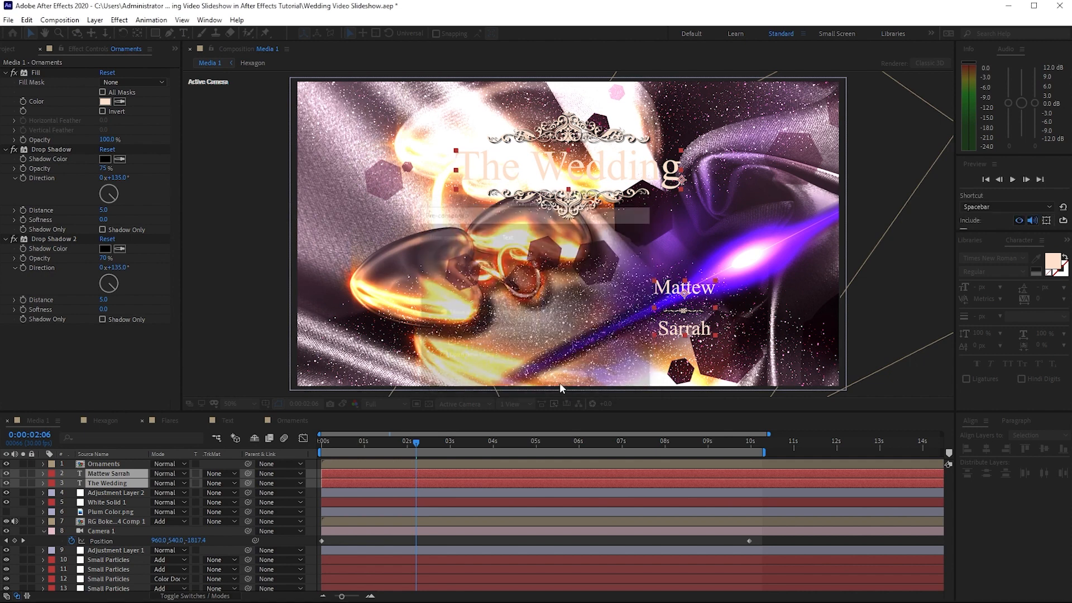
Apply a Drop Shadow effect to the Text layer and set its opacity to 75%
{"action": "left_click", "coordinate": [124, 23]}
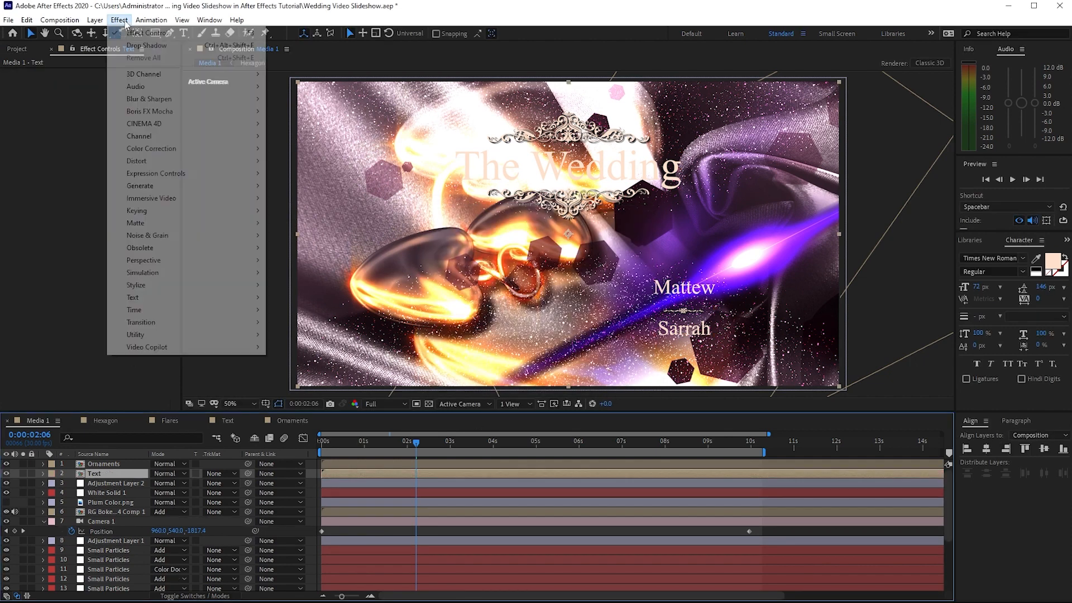
{"action": "mouse_move", "coordinate": [262, 262]}
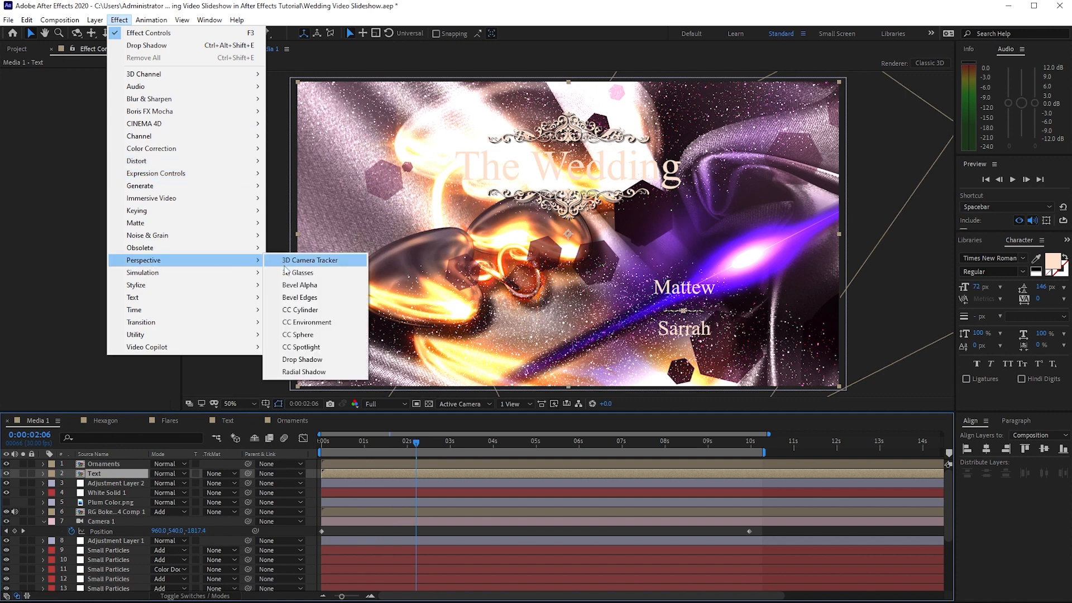
{"action": "left_click", "coordinate": [294, 360]}
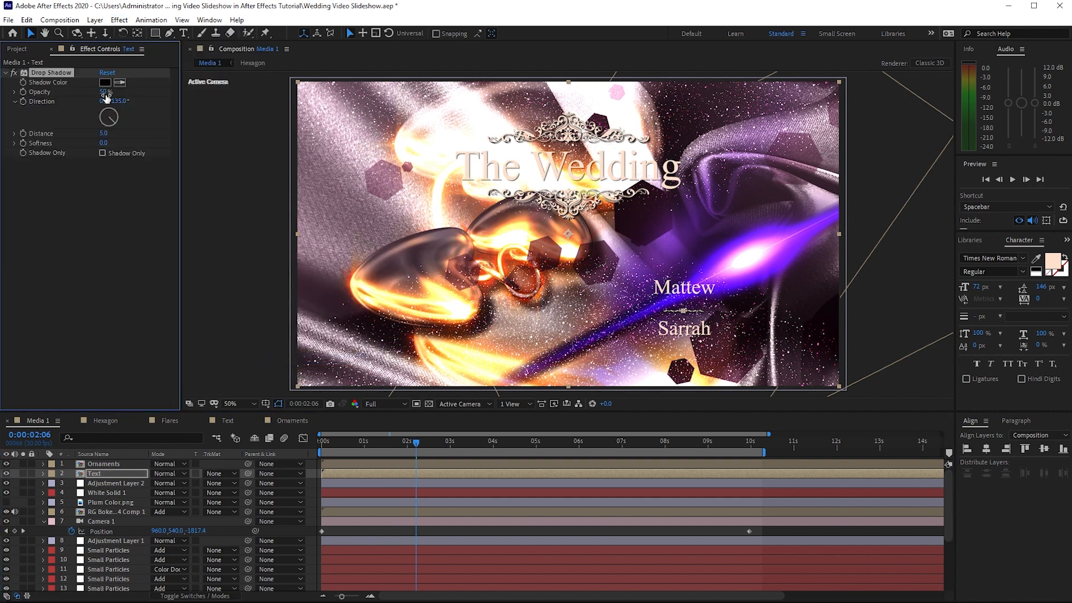
{"action": "left_click_drag", "start_coordinate": [106, 92], "coordinate": [112, 92]}
{"action": "left_click", "coordinate": [103, 91]}
{"action": "type", "text": "7"}
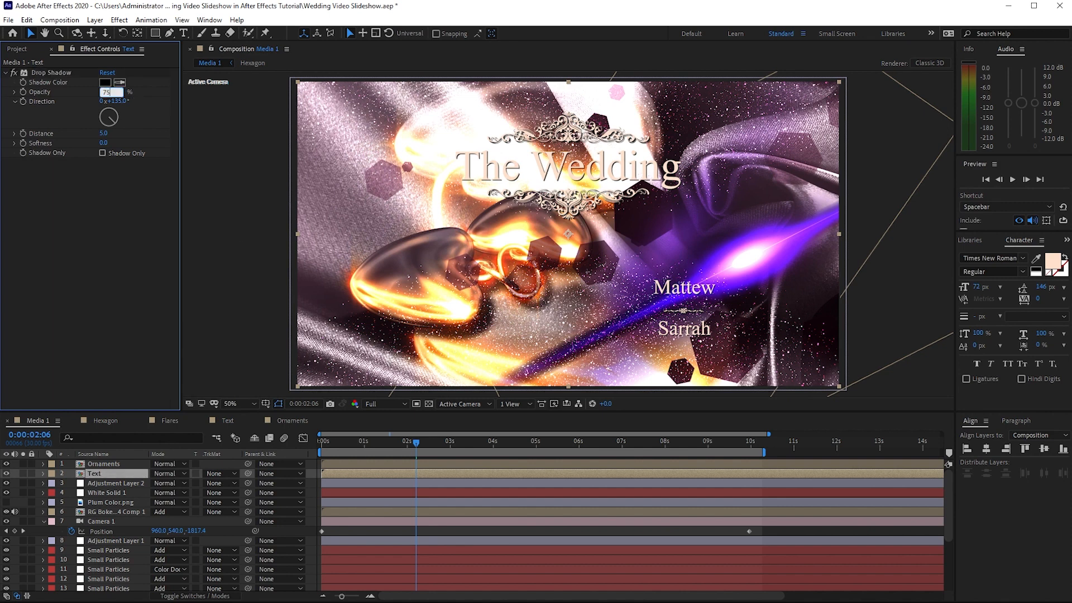
Duplicate the Text layer's Drop Shadow effect, set the copy's opacity to 70%, and collapse the layer's properties
{"action": "double_click", "coordinate": [63, 72]}
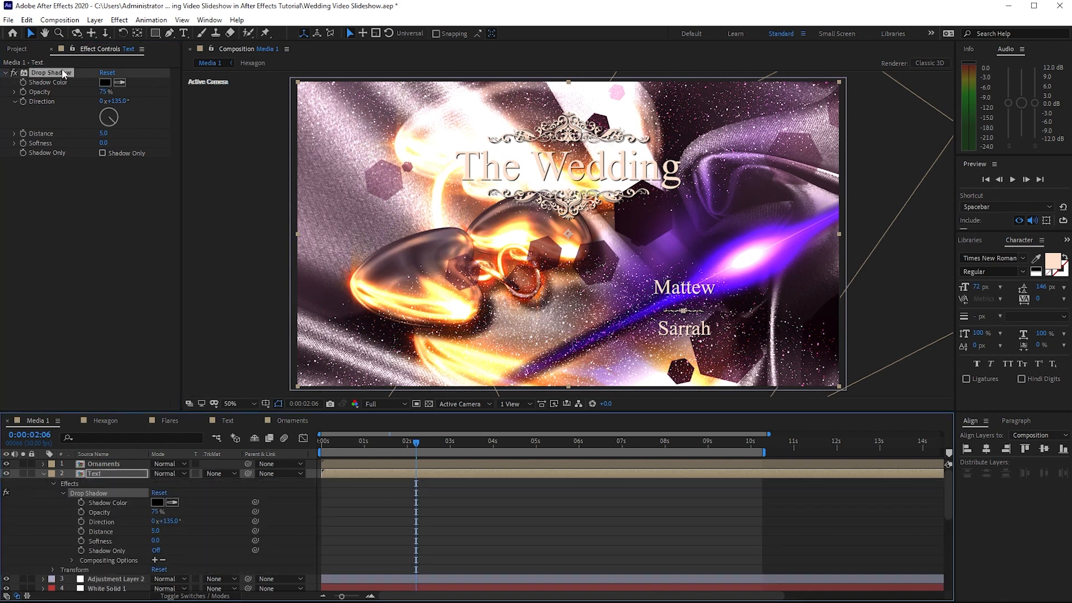
{"action": "left_click", "coordinate": [32, 20]}
{"action": "left_click", "coordinate": [62, 163]}
{"action": "left_click", "coordinate": [105, 182]}
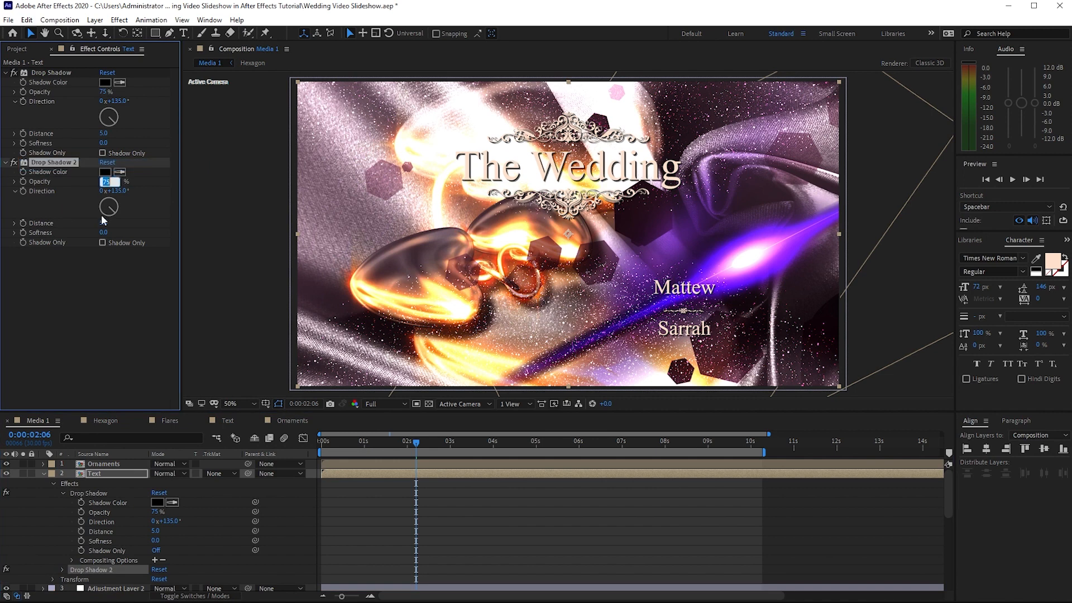
{"action": "type", "text": "70"}
{"action": "key", "text": "Return"}
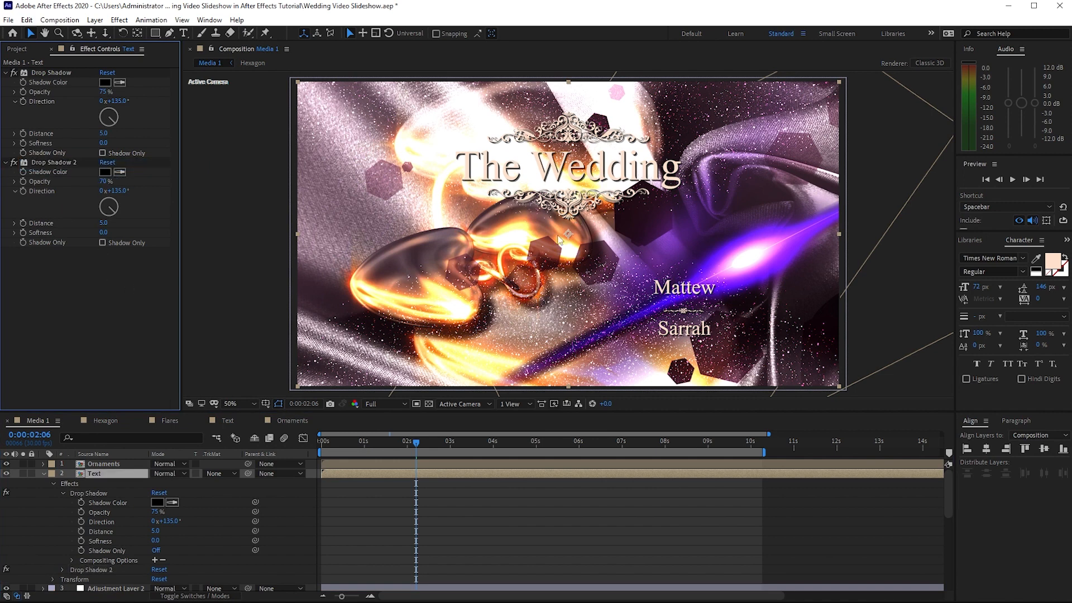
{"action": "left_click", "coordinate": [43, 474]}
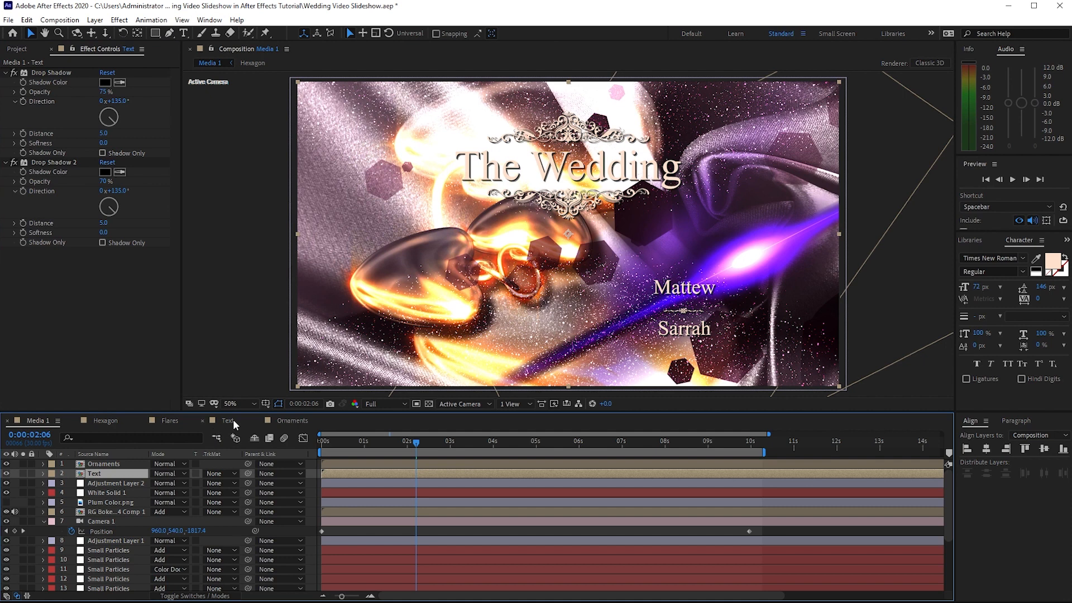
Create a new adjustment layer and move it above the Ornaments layer at the top of the stack
{"action": "left_click", "coordinate": [102, 20]}
{"action": "mouse_move", "coordinate": [235, 33]}
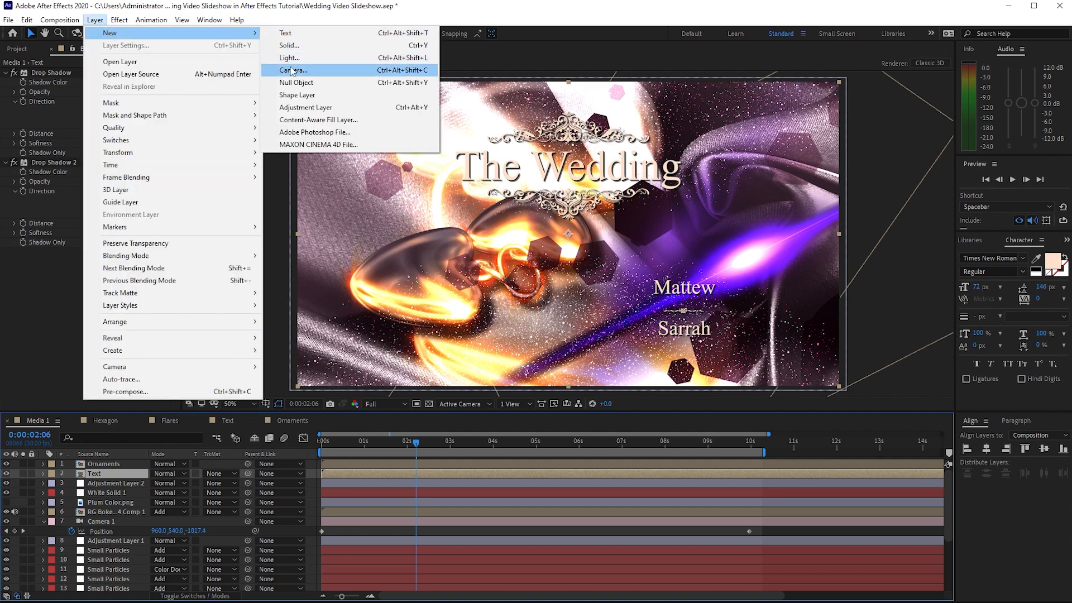
{"action": "left_click", "coordinate": [306, 107]}
{"action": "mouse_move", "coordinate": [120, 478]}
{"action": "left_mouse_down"}
{"action": "mouse_move", "coordinate": [133, 474]}
{"action": "mouse_move", "coordinate": [130, 464]}
{"action": "left_mouse_up"}
Apply a Levels effect to Adjustment Layer 3 and adjust its Input White and Gamma values
{"action": "left_click", "coordinate": [119, 20]}
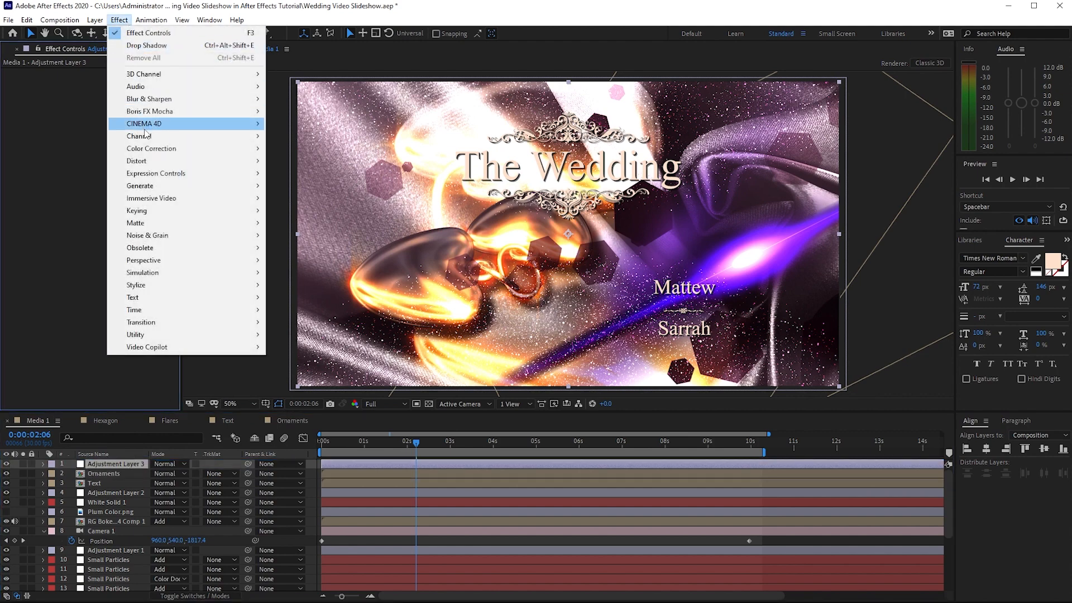
{"action": "mouse_move", "coordinate": [153, 155]}
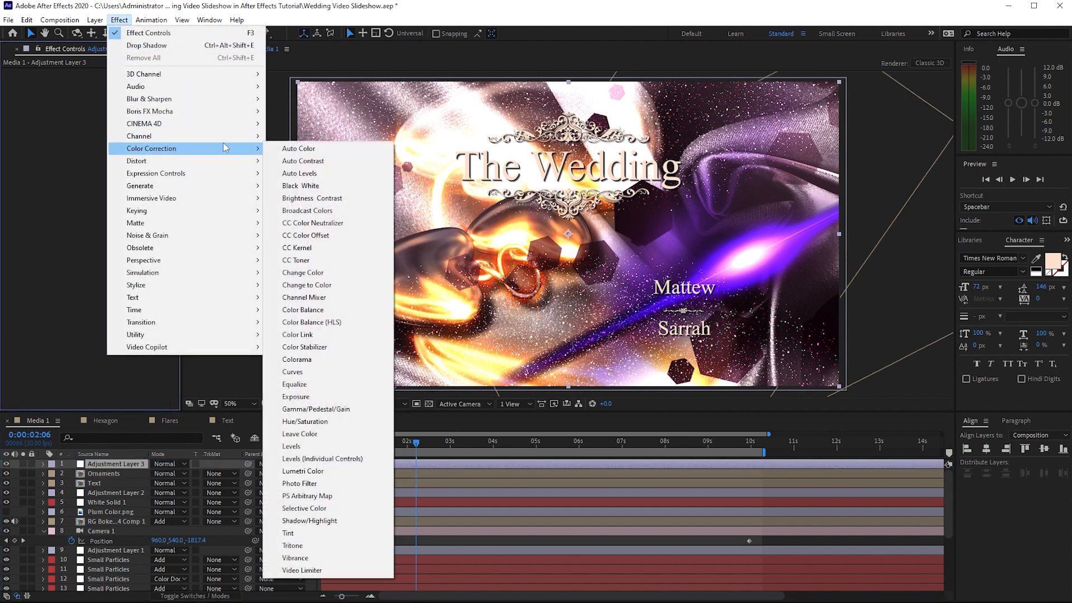
{"action": "left_click", "coordinate": [323, 447]}
{"action": "left_click_drag", "start_coordinate": [322, 451], "coordinate": [323, 452]}
{"action": "left_click", "coordinate": [107, 170]}
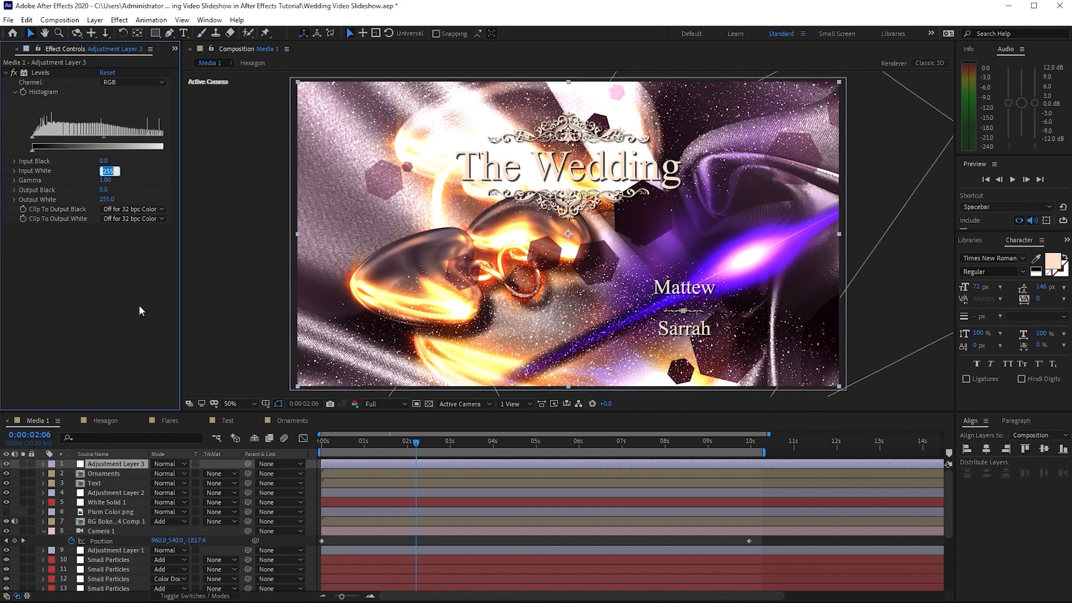
{"action": "type", "text": "2"}
{"action": "key", "text": "Tab"}
{"action": "type", "text": "."}
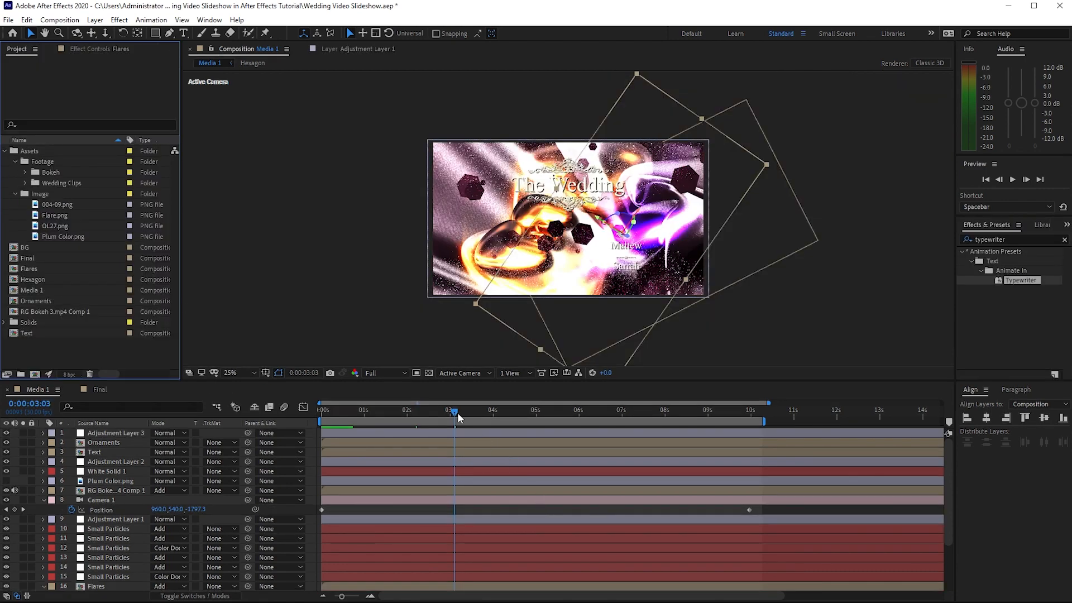
Scrub the Media 1 timeline back to 0:00:00:15 to check the opening title
{"action": "left_click_drag", "start_coordinate": [458, 418], "coordinate": [344, 404]}
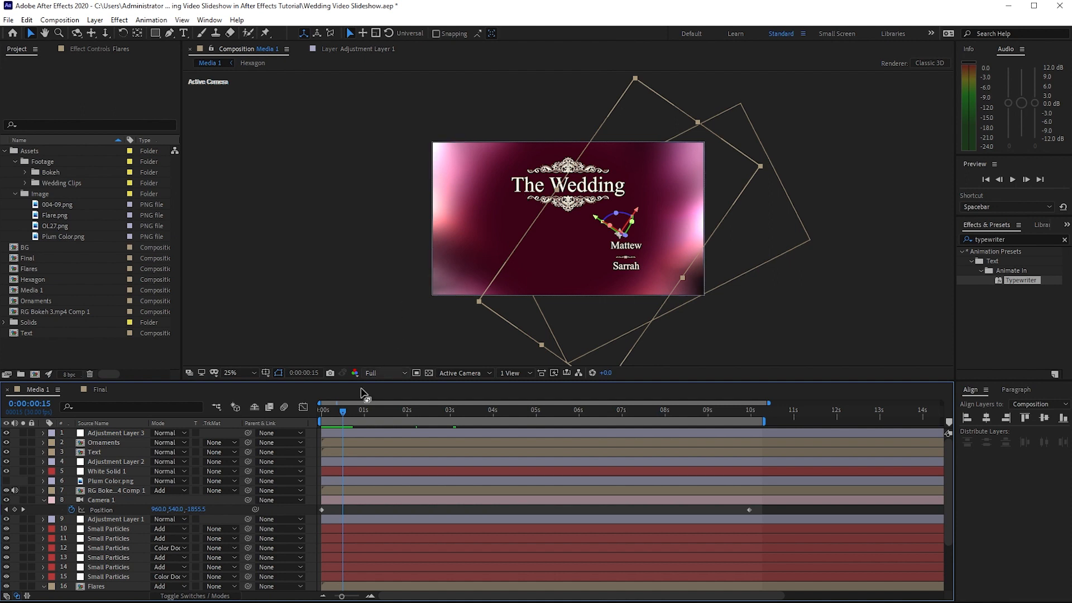
Move the Ornaments and Text layers together to just below White Solid 1 in the Media 1 stack
{"action": "left_click", "coordinate": [100, 443]}
{"action": "left_click", "coordinate": [109, 450], "text": "shift"}
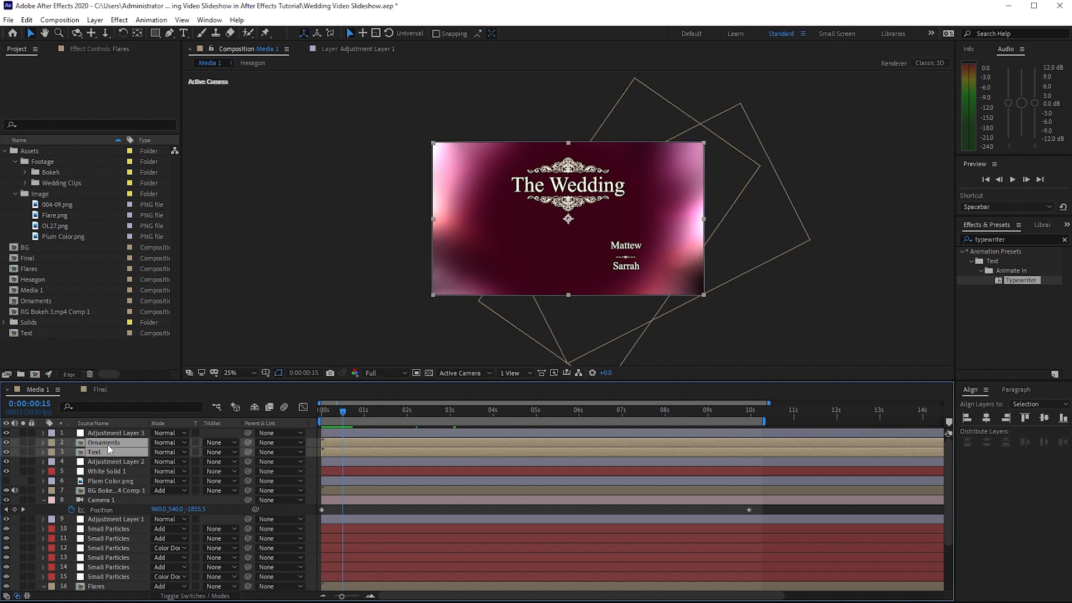
{"action": "left_click_drag", "start_coordinate": [108, 444], "coordinate": [109, 471]}
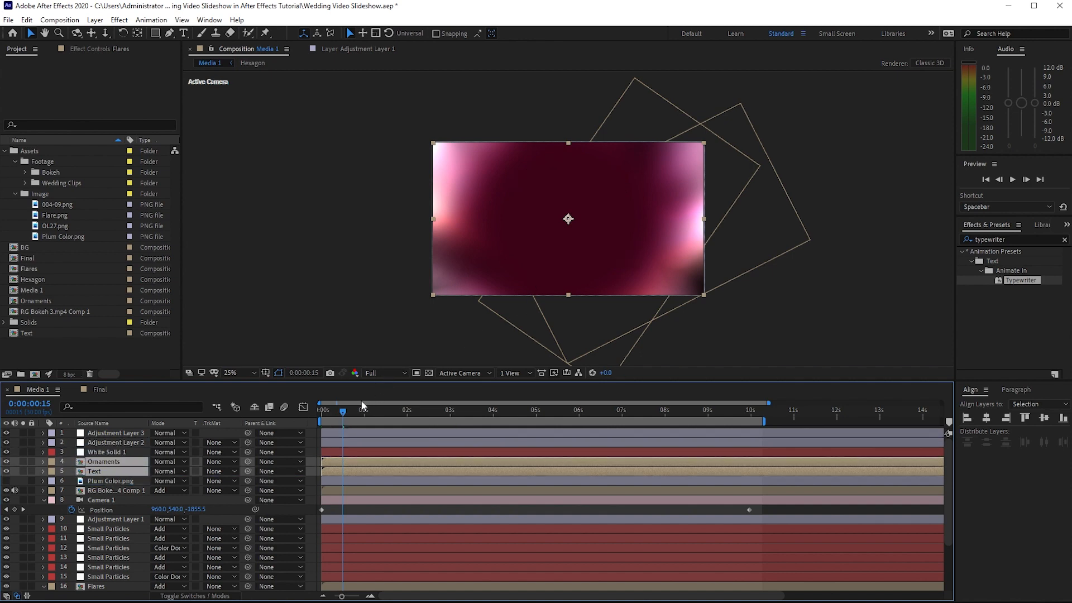
Set the blending mode of both Flares layers to Add while viewing about 0:00:04:18
{"action": "left_click_drag", "start_coordinate": [343, 412], "coordinate": [464, 389]}
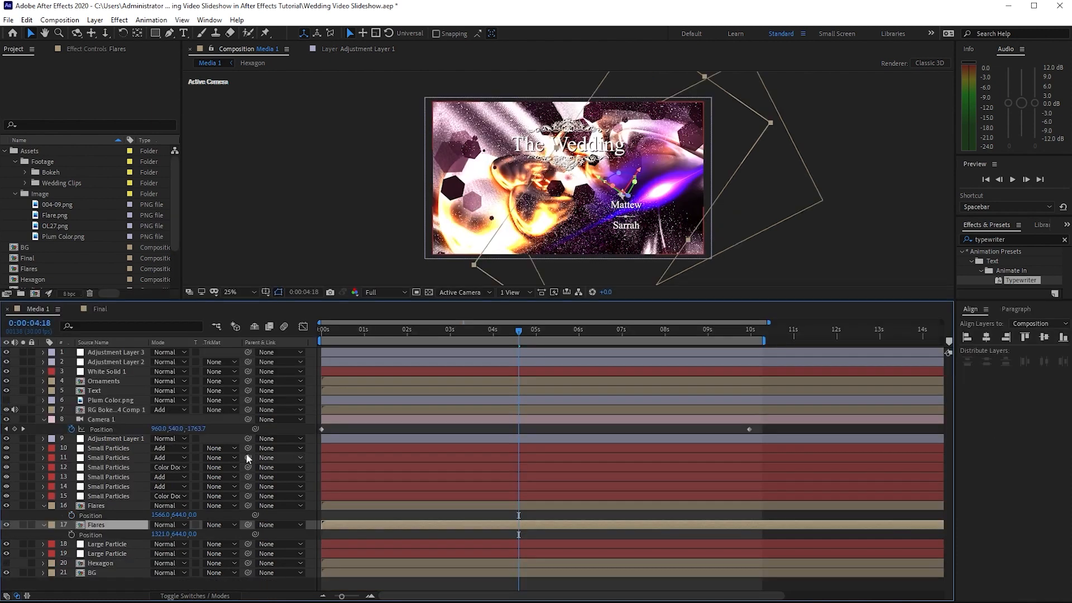
{"action": "left_click", "coordinate": [164, 505]}
{"action": "left_click", "coordinate": [176, 127]}
{"action": "left_click", "coordinate": [178, 526]}
{"action": "left_click", "coordinate": [176, 146]}
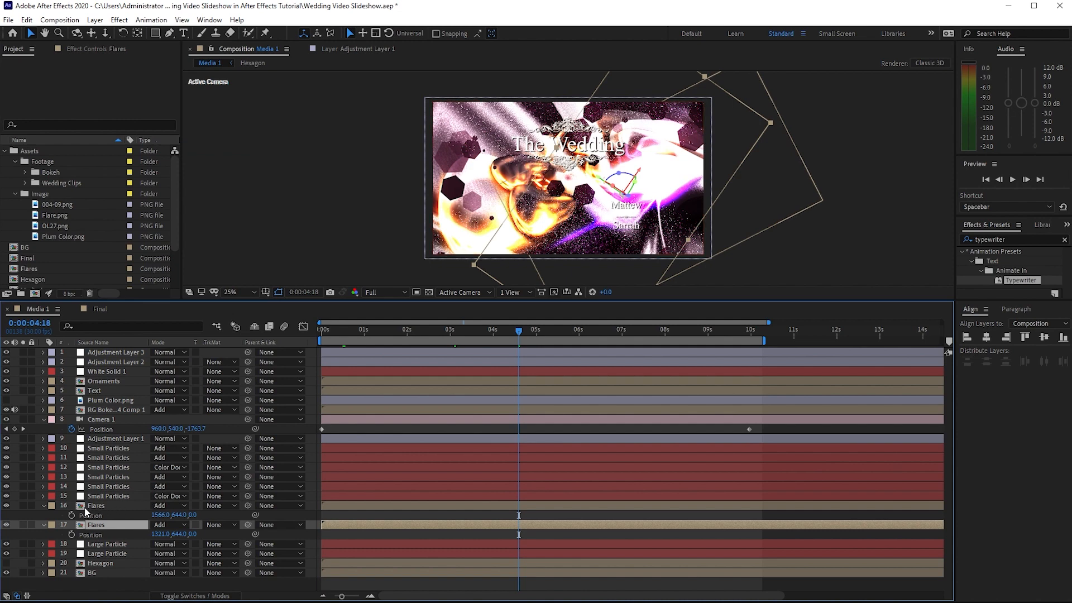
Reposition both Flares layers together to 1453, 916 and 1208, 916, and scale both to 146%
{"action": "left_click", "coordinate": [69, 504], "text": "ctrl"}
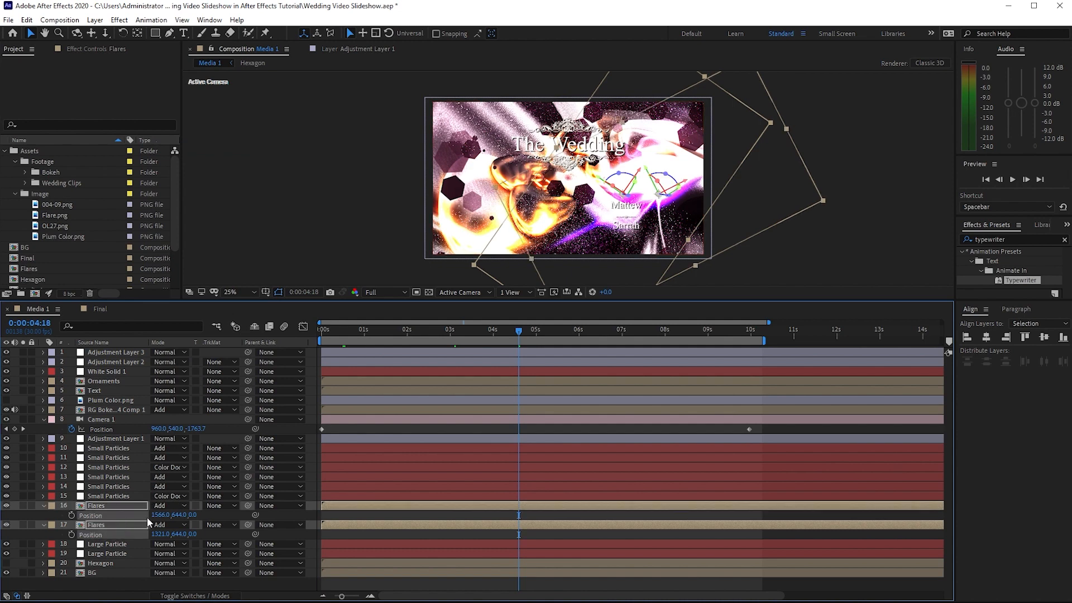
{"action": "left_click_drag", "start_coordinate": [179, 515], "coordinate": [99, 542]}
{"action": "left_click_drag", "start_coordinate": [174, 535], "coordinate": [194, 552]}
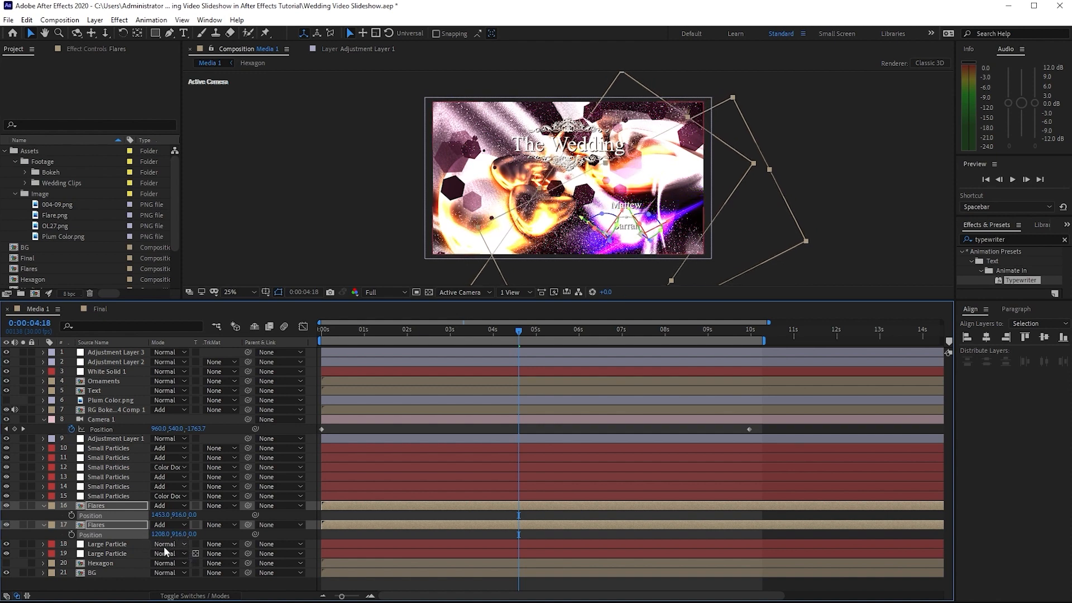
{"action": "key", "text": "s"}
{"action": "left_click_drag", "start_coordinate": [168, 536], "coordinate": [209, 557]}
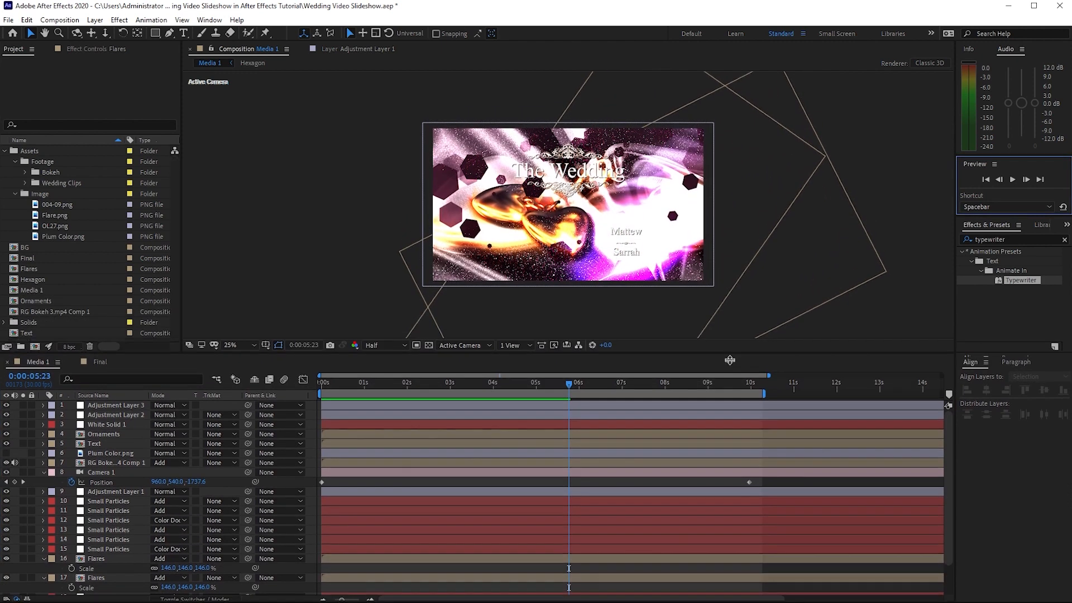
Collapse the Assets folder and its subfolders, and reverse the project items' name sorting
{"action": "left_click_drag", "start_coordinate": [730, 360], "coordinate": [636, 368]}
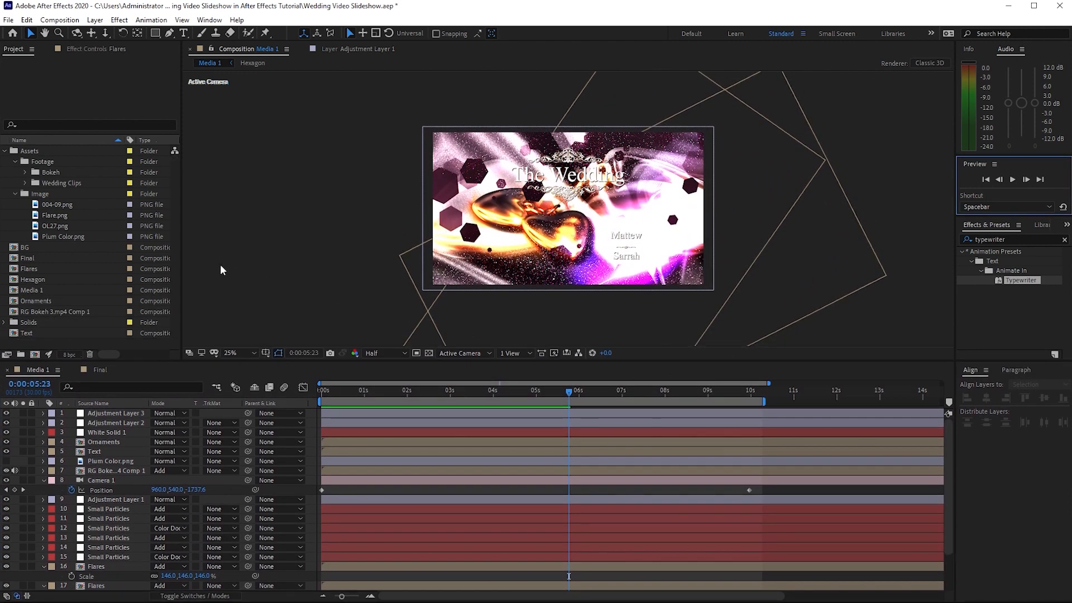
{"action": "left_click", "coordinate": [15, 193]}
{"action": "left_click", "coordinate": [15, 162]}
{"action": "left_click", "coordinate": [5, 151]}
{"action": "left_click", "coordinate": [19, 140]}
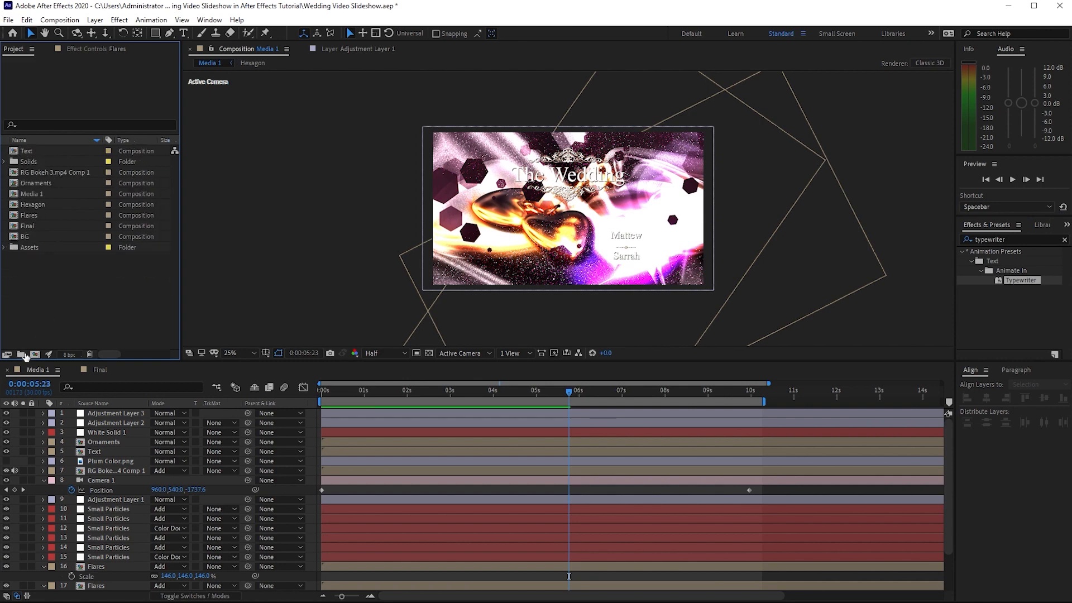
Create a project folder named Scene 1 and move all the compositions into it
{"action": "left_click", "coordinate": [23, 354]}
{"action": "type", "text": "Scene 1"}
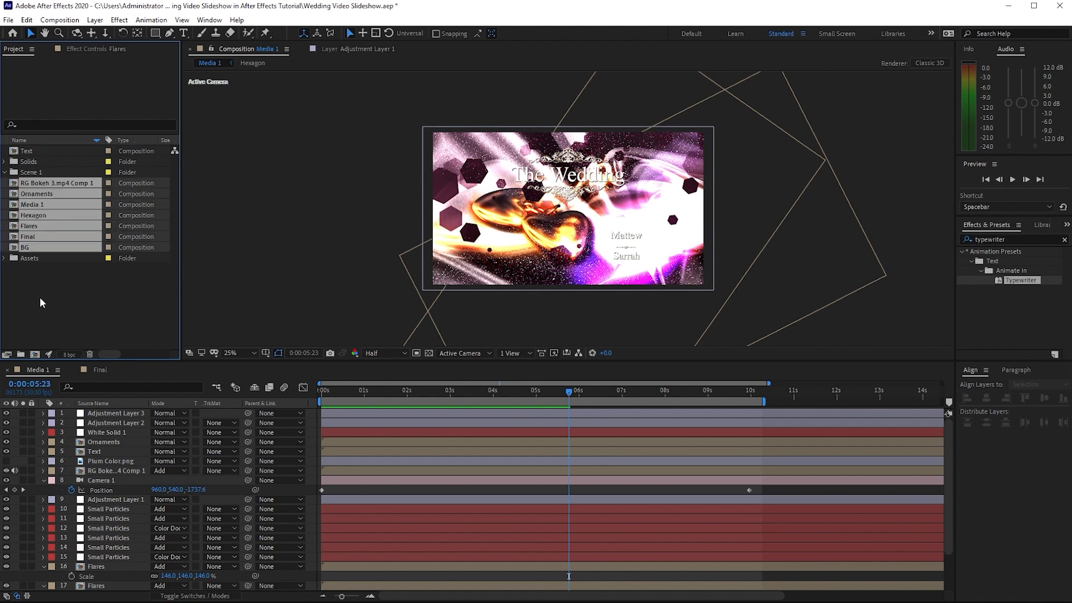
{"action": "left_click", "coordinate": [39, 299]}
{"action": "left_click_drag", "start_coordinate": [1, 184], "coordinate": [48, 244]}
{"action": "left_click_drag", "start_coordinate": [39, 187], "coordinate": [38, 171]}
Create another project folder named Scene 2
{"action": "left_click", "coordinate": [21, 354]}
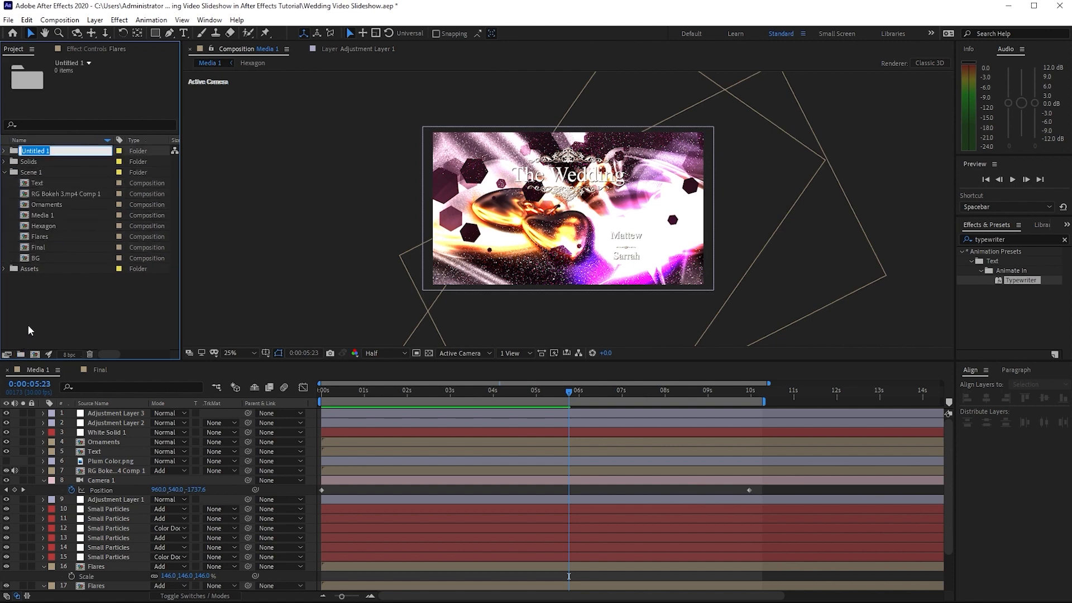
{"action": "type", "text": "Scene 2"}
{"action": "left_click", "coordinate": [11, 186]}
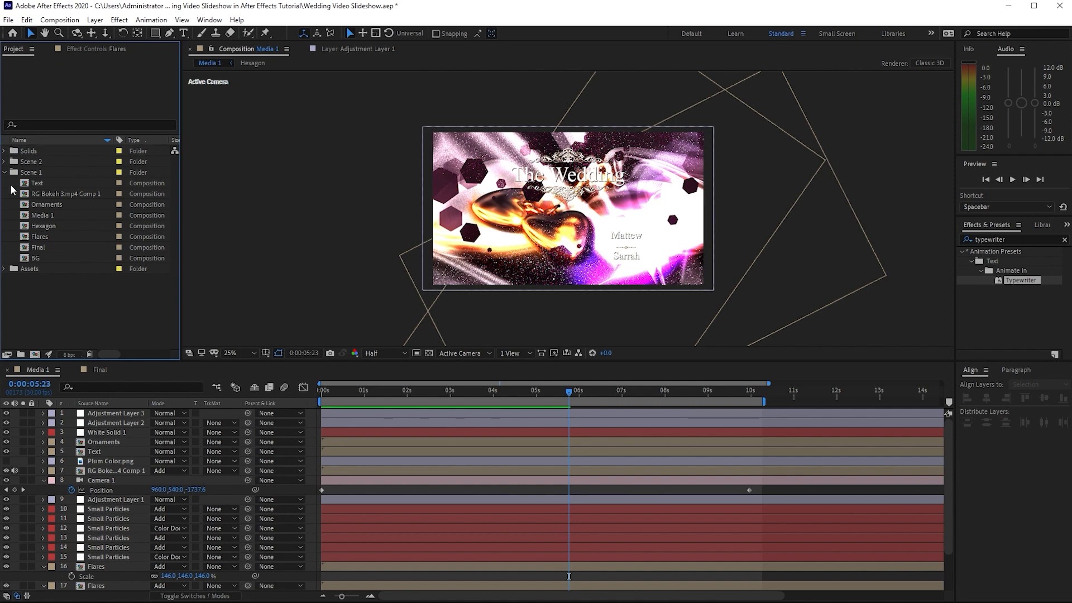
Duplicate all the Scene 1 compositions, move the copies into the Scene 2 folder, and collapse Scene 1
{"action": "left_click_drag", "start_coordinate": [15, 192], "coordinate": [25, 261]}
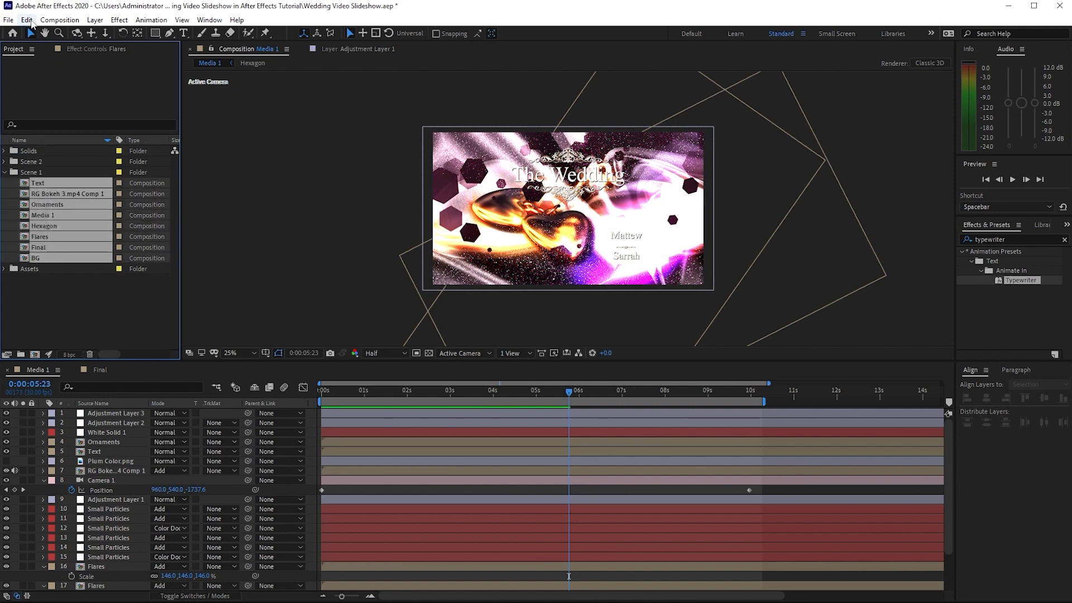
{"action": "left_click", "coordinate": [26, 19]}
{"action": "left_click", "coordinate": [34, 160]}
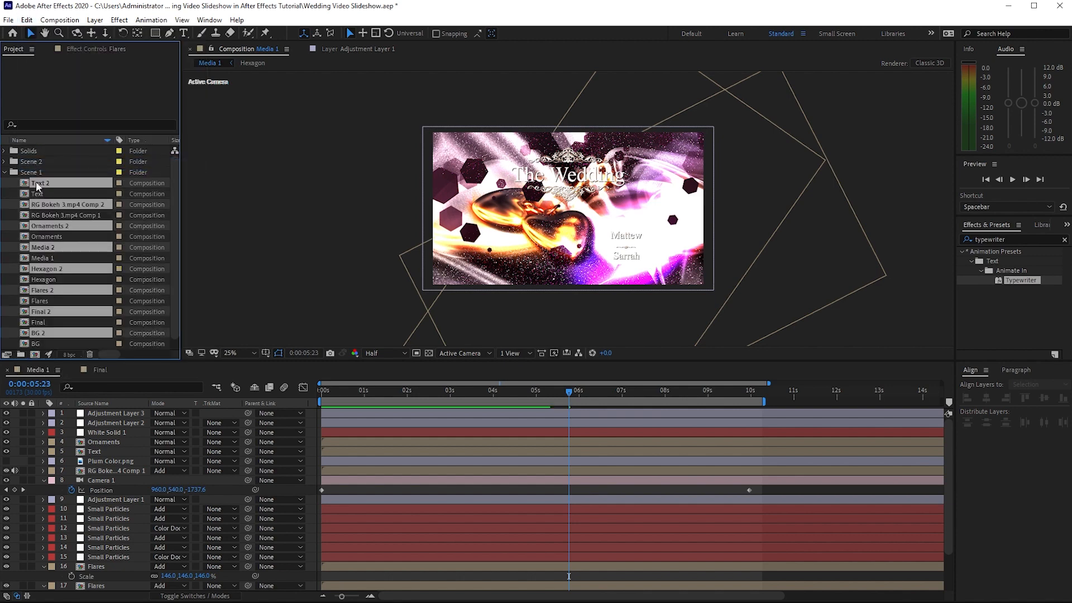
{"action": "left_click_drag", "start_coordinate": [38, 186], "coordinate": [37, 163]}
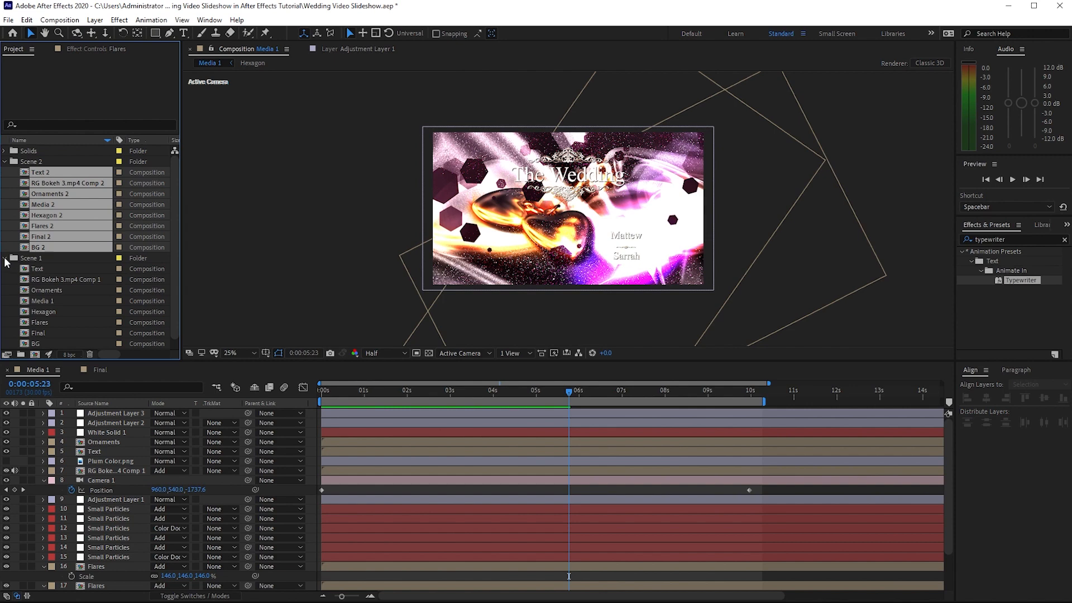
{"action": "left_click", "coordinate": [6, 259]}
{"action": "left_click", "coordinate": [51, 290]}
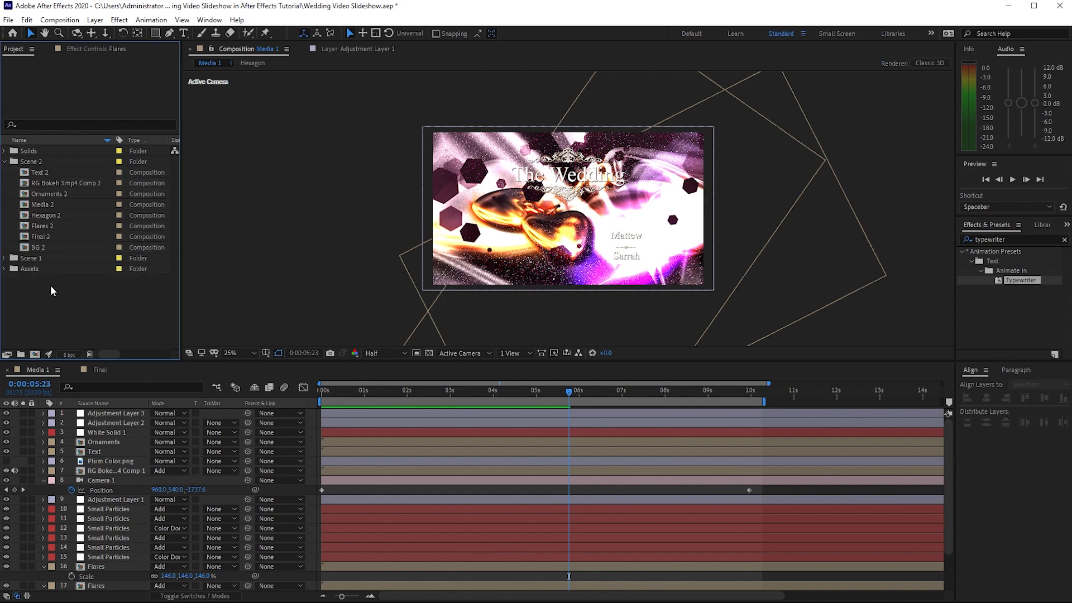
Open the Text 2, Media 2 and BG 2 compositions from the Scene 2 folder
{"action": "left_click", "coordinate": [35, 174]}
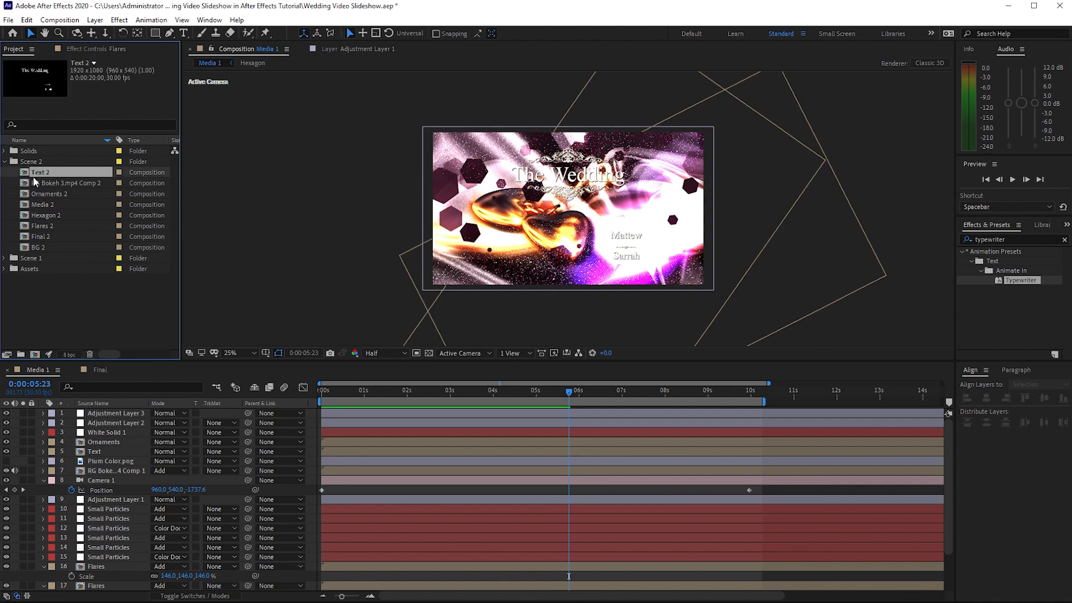
{"action": "left_click", "coordinate": [51, 247], "text": "ctrl"}
{"action": "left_click", "coordinate": [15, 206], "text": "ctrl"}
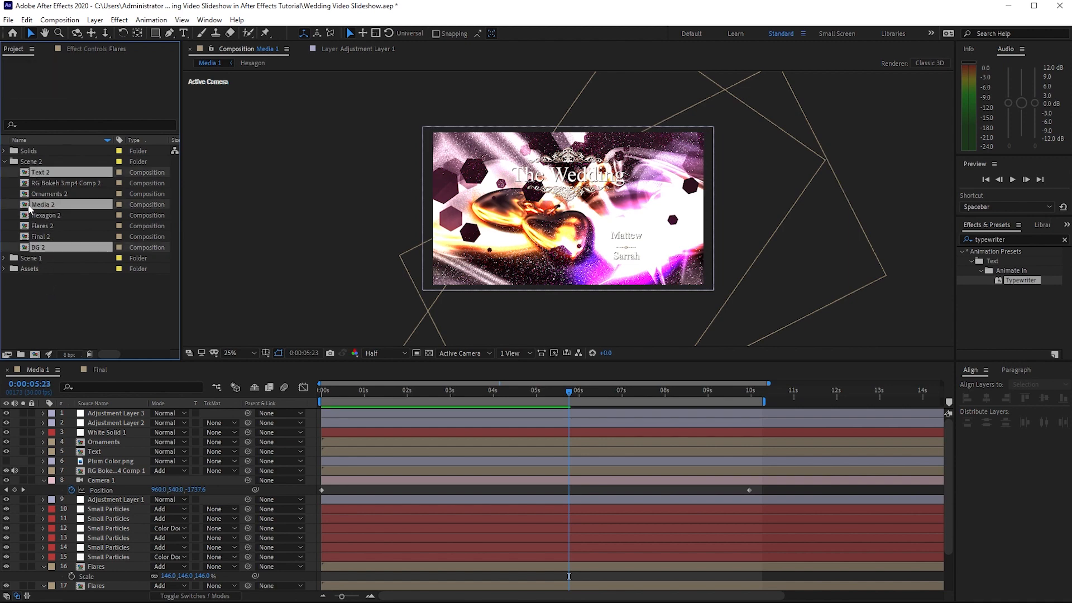
{"action": "double_click", "coordinate": [24, 204]}
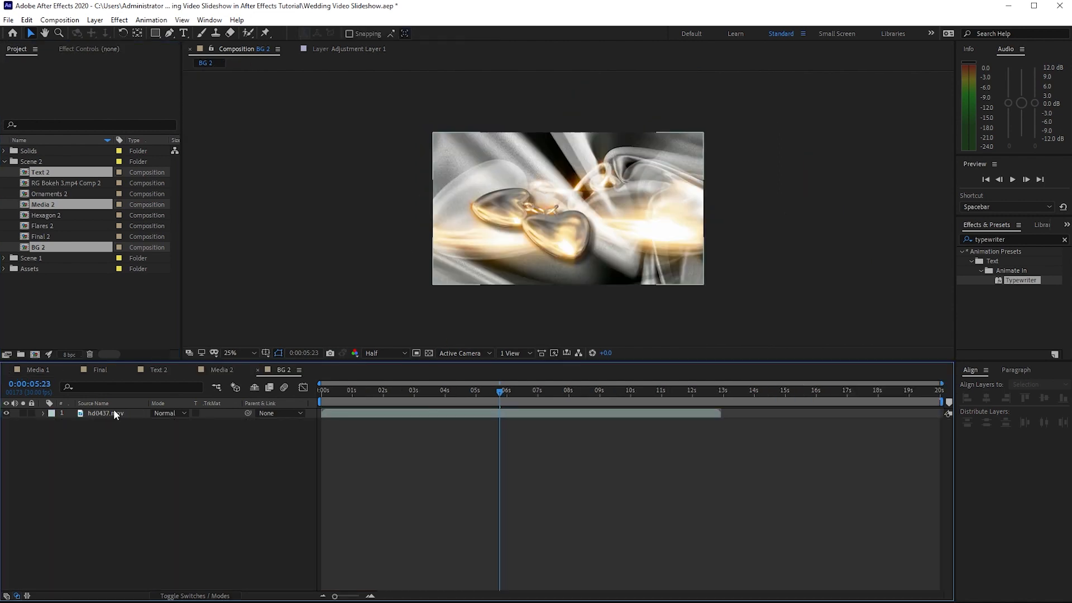
Replace hd0437.mov in BG 2 with the pexels 8775886.mp4 clip from Wedding Clips and scale it down to fit the frame
{"action": "left_click", "coordinate": [113, 412]}
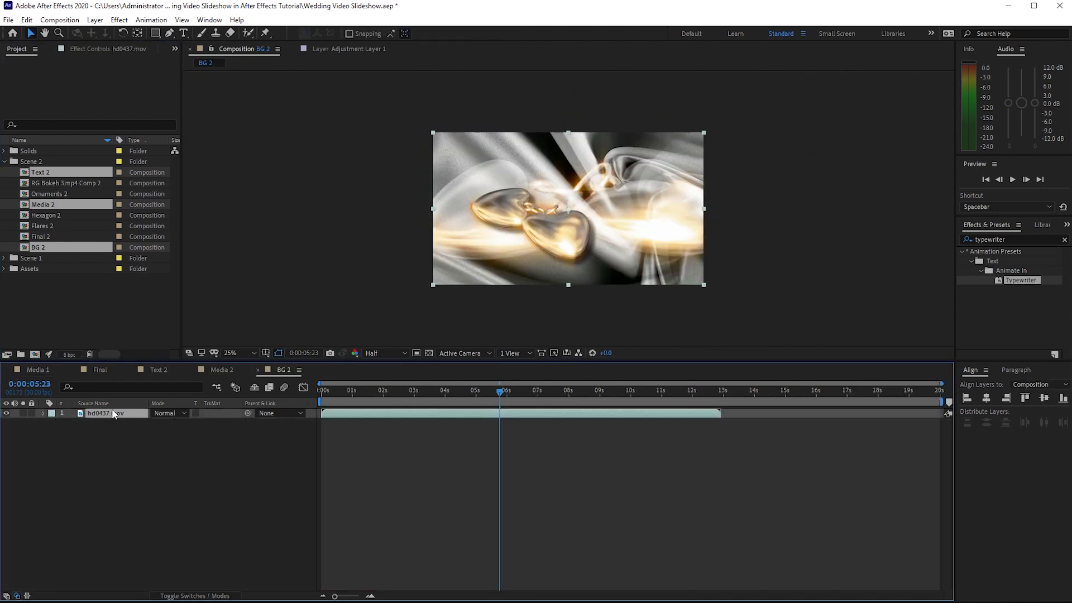
{"action": "key", "text": "Delete"}
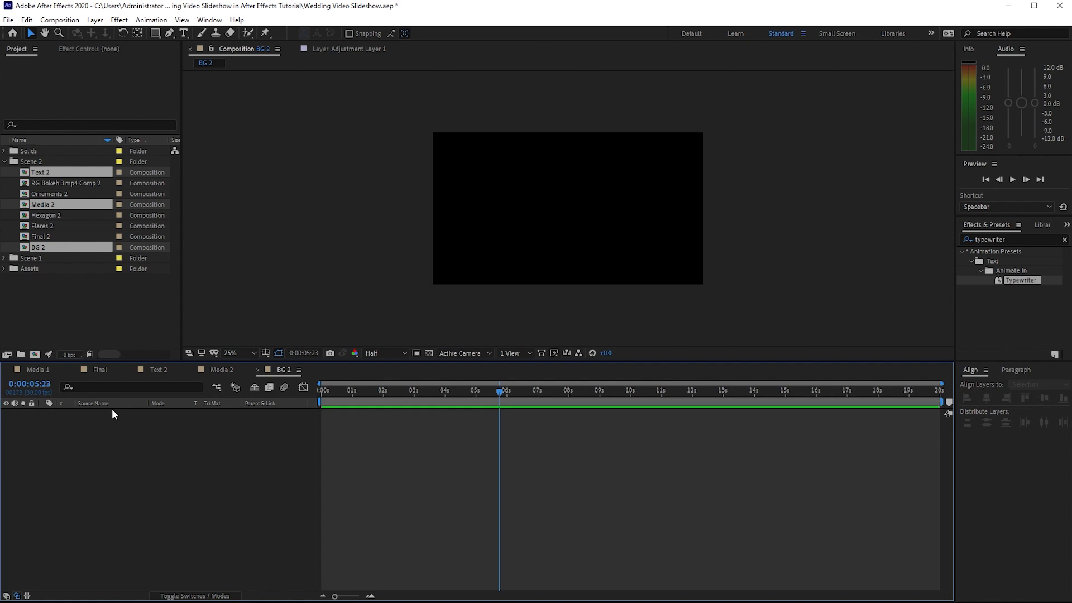
{"action": "left_click", "coordinate": [5, 269]}
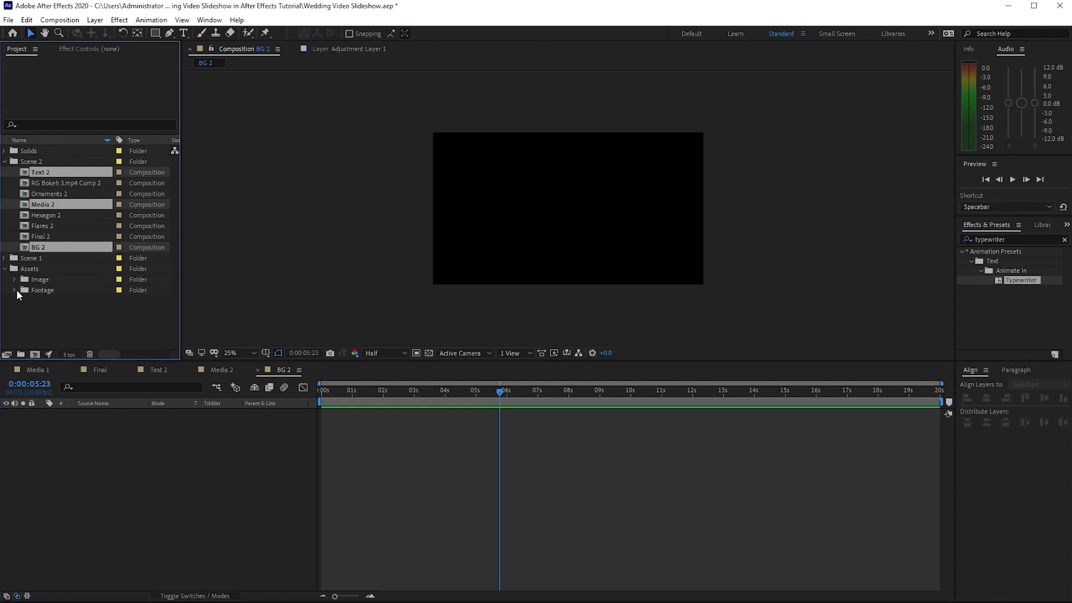
{"action": "left_click", "coordinate": [15, 290]}
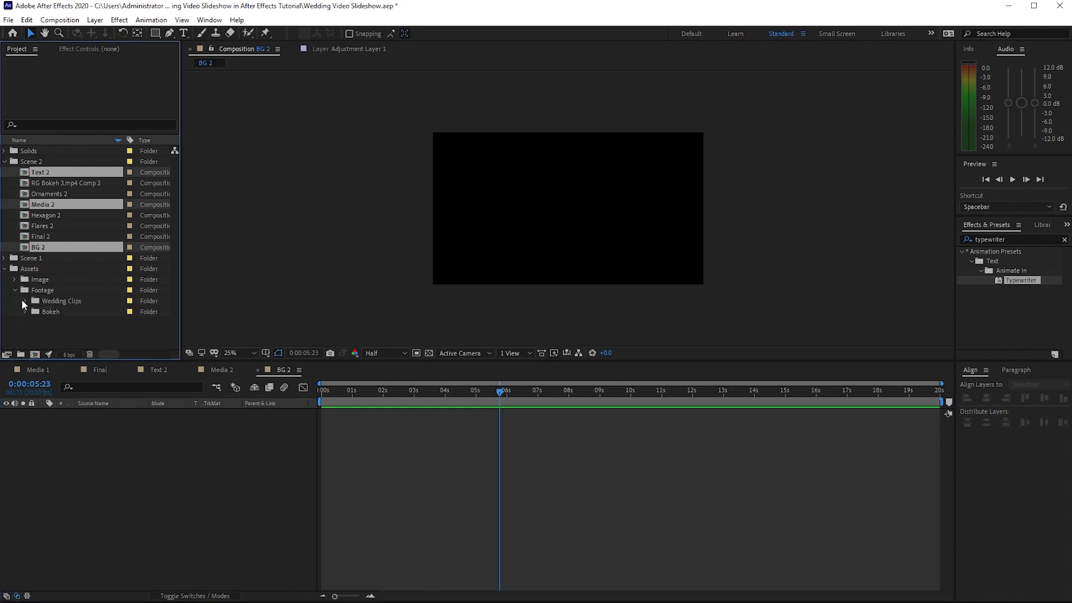
{"action": "left_click", "coordinate": [22, 300]}
{"action": "left_click", "coordinate": [62, 310]}
{"action": "left_click_drag", "start_coordinate": [63, 310], "coordinate": [92, 434]}
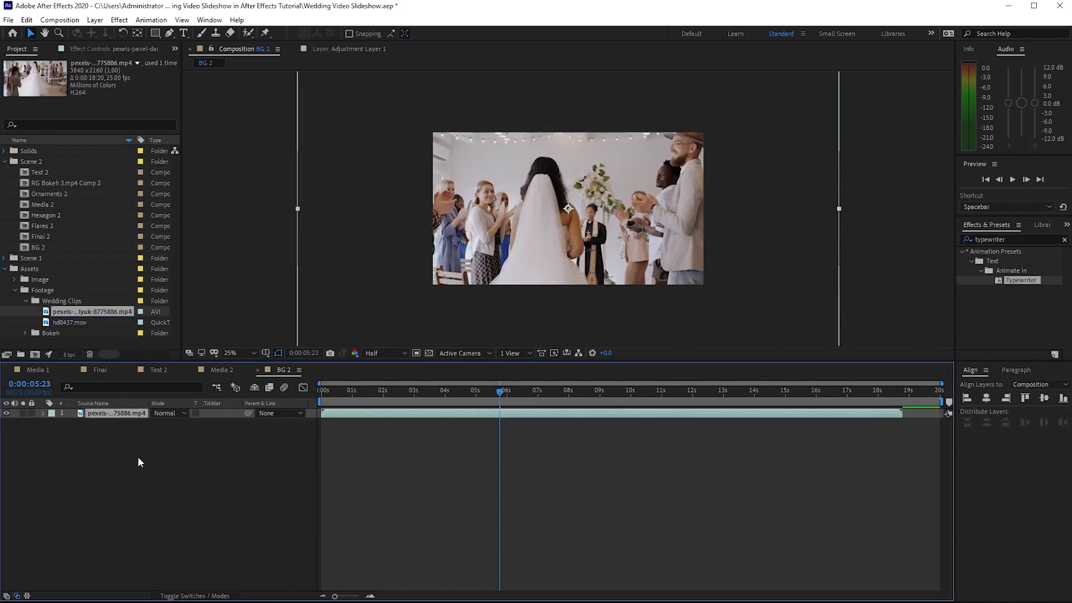
{"action": "key", "text": "s"}
{"action": "left_click_drag", "start_coordinate": [171, 424], "coordinate": [130, 413]}
Delete all the existing text layers in the Text 2 composition
{"action": "left_click", "coordinate": [157, 370]}
{"action": "left_click_drag", "start_coordinate": [112, 453], "coordinate": [102, 413]}
{"action": "key", "text": "Delete"}
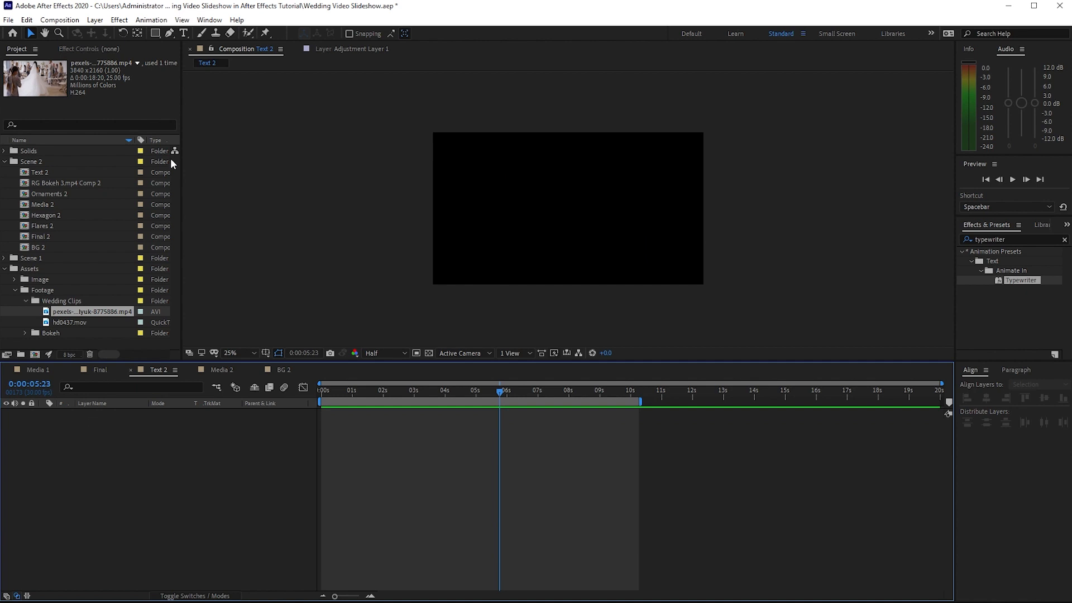
Paste the prepared quote beginning "The bond that binds us together is true love" as a text layer in the frame's upper-left area
{"action": "left_click", "coordinate": [180, 34]}
{"action": "left_click", "coordinate": [478, 180]}
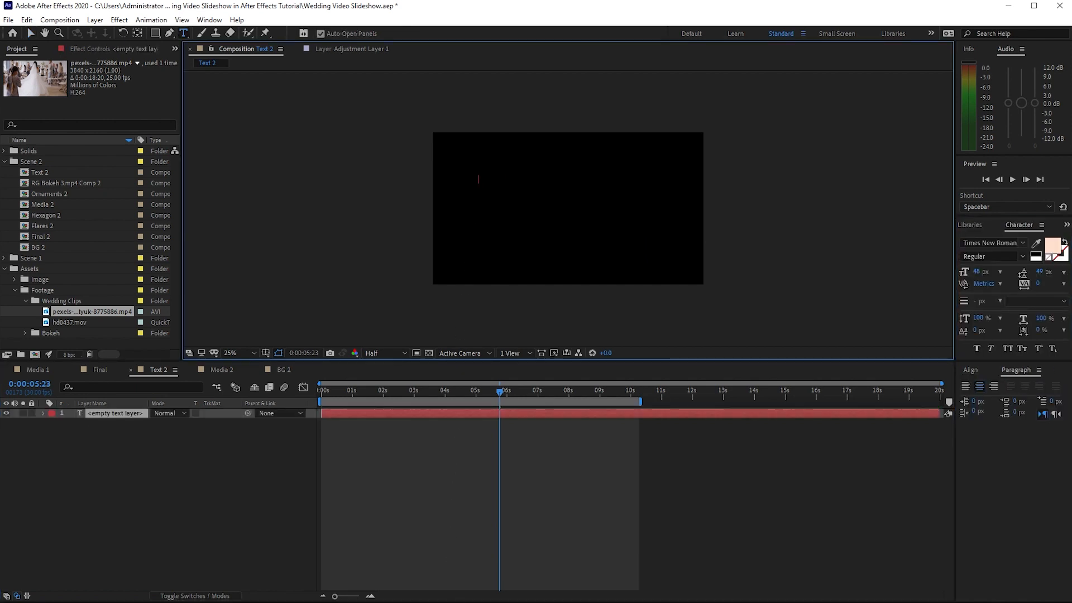
{"action": "mouse_move", "coordinate": [561, 594]}
{"action": "left_click", "coordinate": [620, 550]}
{"action": "right_click", "coordinate": [221, 303]}
{"action": "left_click", "coordinate": [290, 340]}
{"action": "left_click", "coordinate": [645, 266]}
{"action": "right_click", "coordinate": [481, 176]}
{"action": "left_click", "coordinate": [494, 228]}
{"action": "key", "text": "Escape"}
{"action": "key", "text": "v"}
{"action": "left_click_drag", "start_coordinate": [480, 172], "coordinate": [485, 149]}
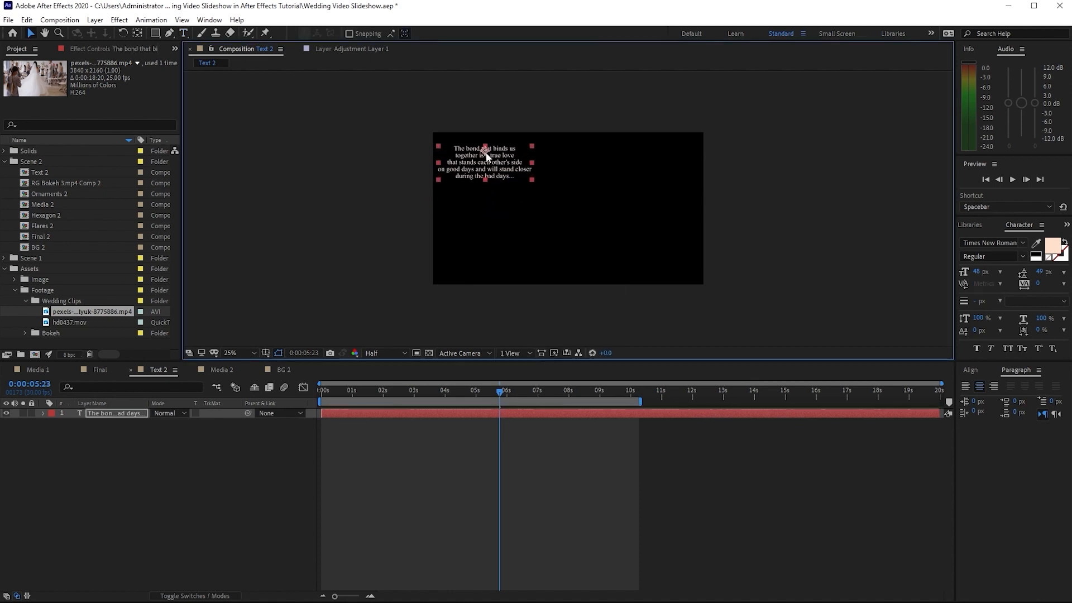
Apply the Typewriter preset to the quote text layer at 0:00:01:00
{"action": "left_click_drag", "start_coordinate": [501, 392], "coordinate": [355, 393]}
{"action": "left_click", "coordinate": [1067, 225]}
{"action": "left_click", "coordinate": [1033, 239]}
{"action": "left_click_drag", "start_coordinate": [1021, 280], "coordinate": [124, 413]}
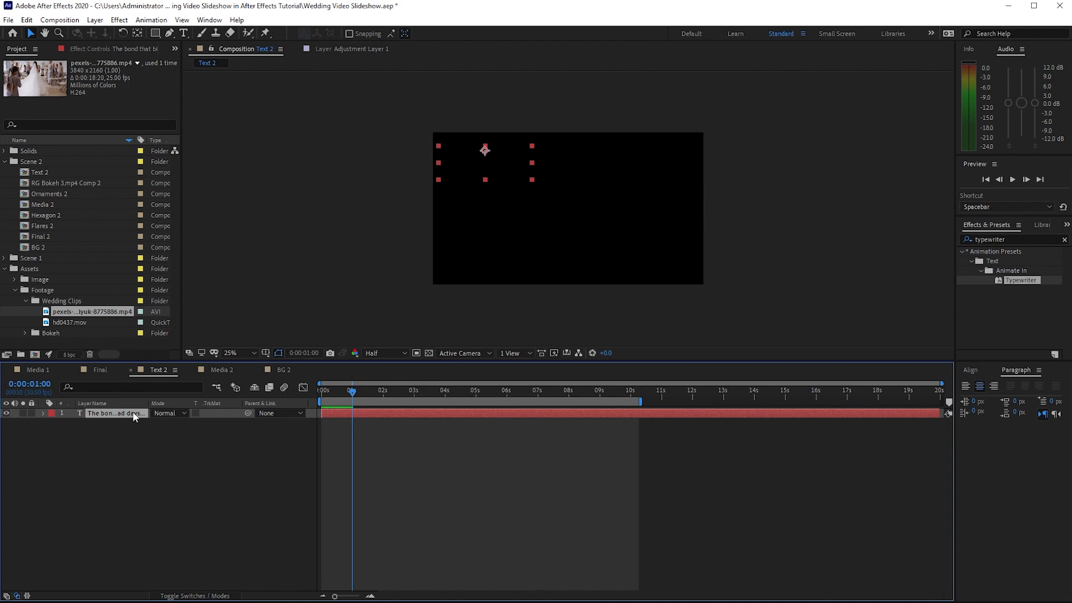
Move the quote's final Range Selector Start keyframe to just before 0:00:10:00
{"action": "key", "text": "u"}
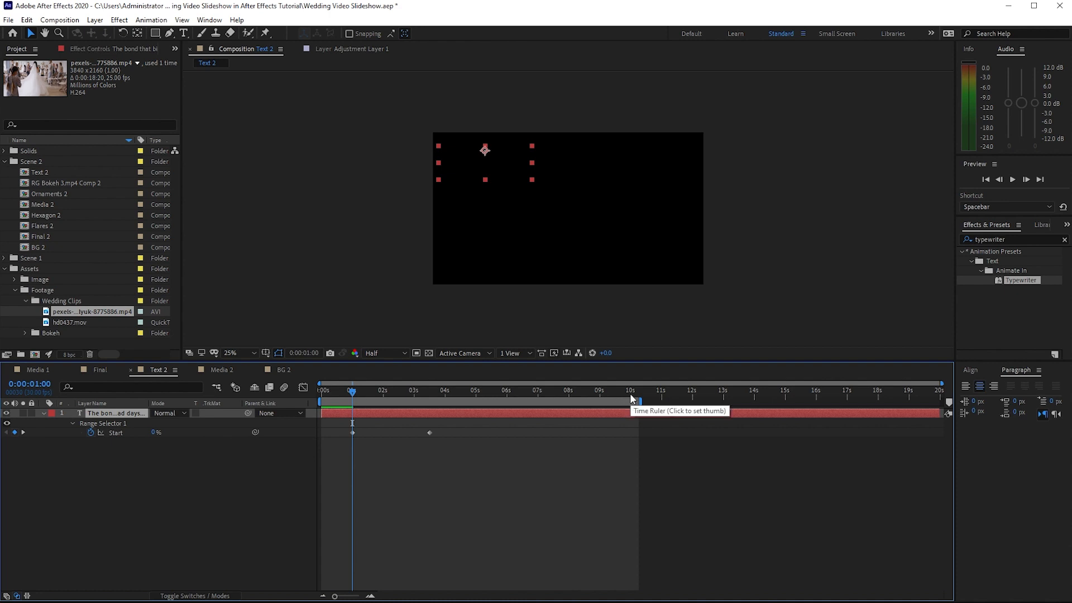
{"action": "left_click", "coordinate": [630, 393]}
{"action": "left_click_drag", "start_coordinate": [429, 433], "coordinate": [443, 433]}
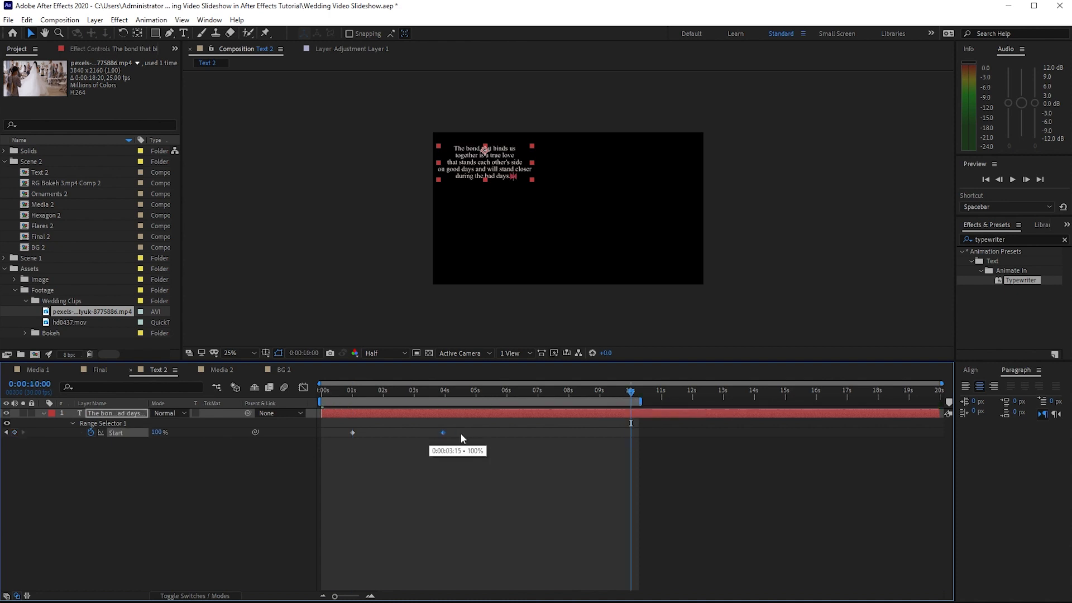
{"action": "left_click_drag", "start_coordinate": [579, 444], "coordinate": [627, 449]}
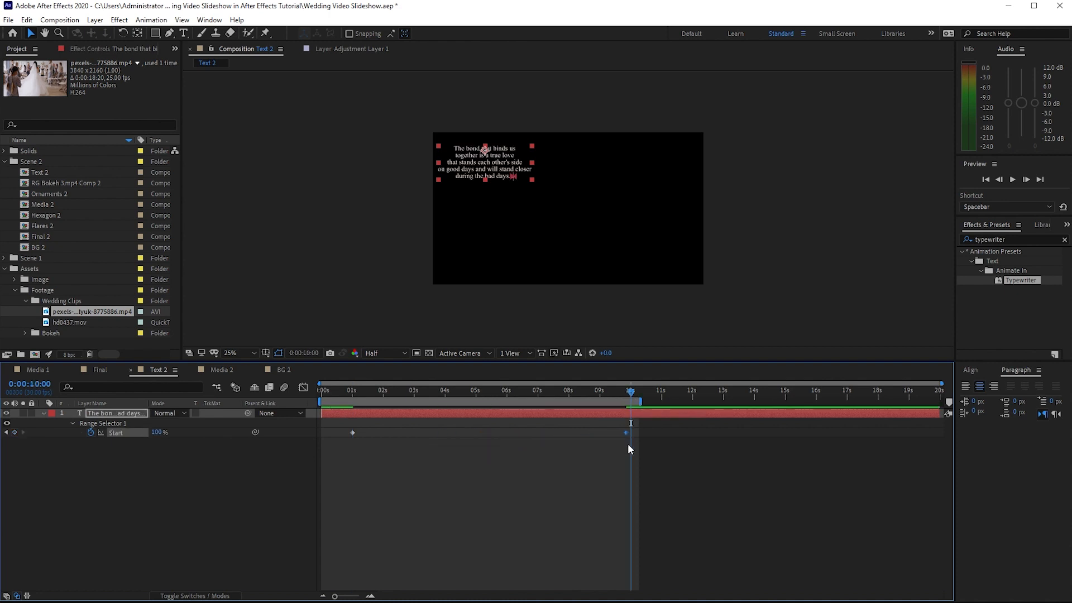
Collapse the Assets folder and delete the White Solid 1 and Ornaments layers from Media 2
{"action": "left_click", "coordinate": [226, 371]}
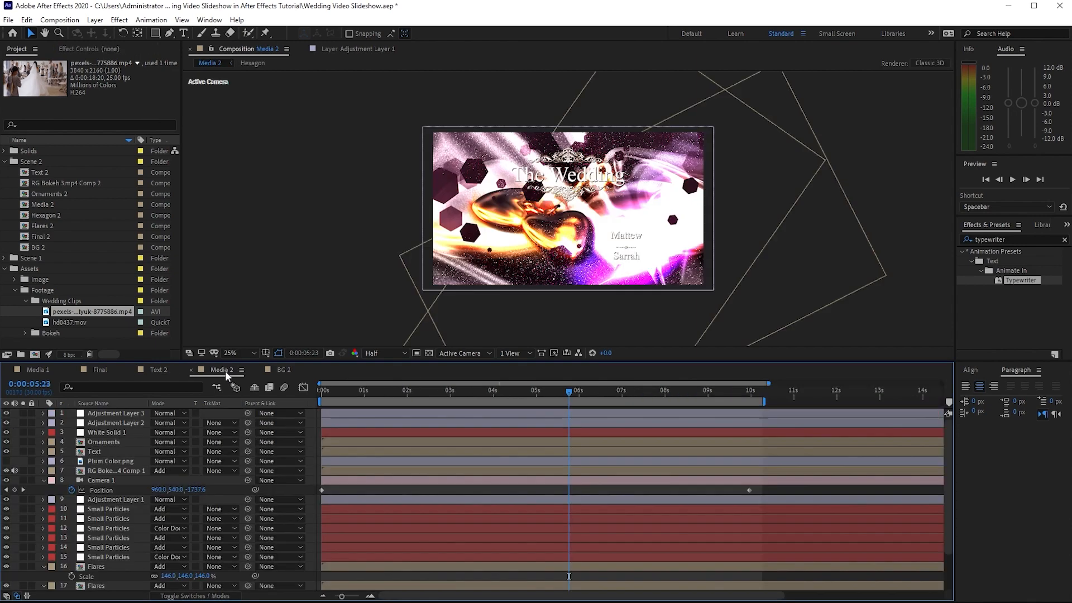
{"action": "left_click", "coordinate": [15, 290]}
{"action": "left_click", "coordinate": [7, 271]}
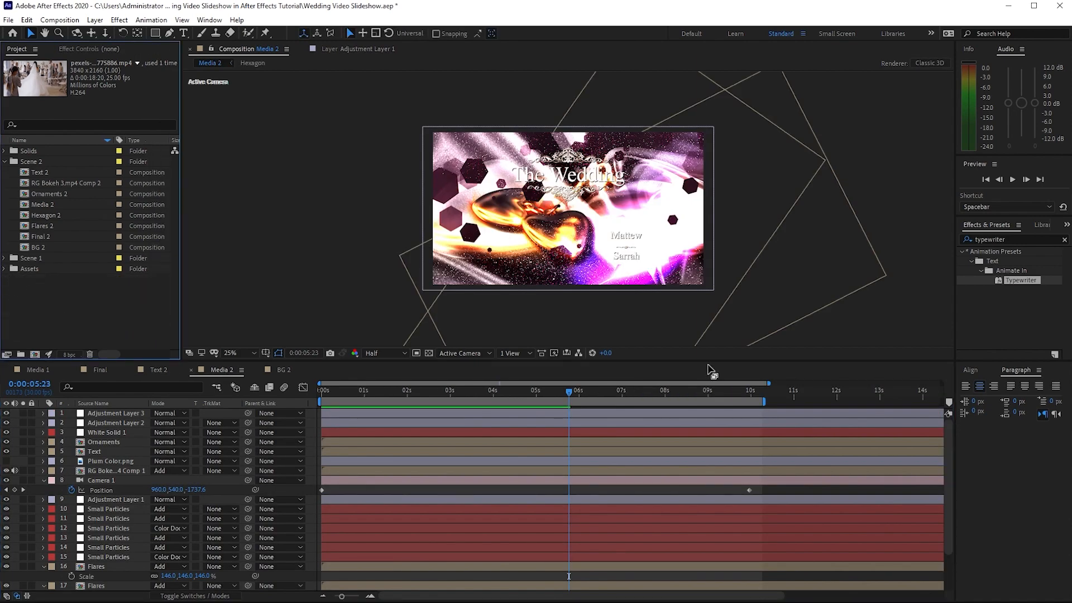
{"action": "left_click_drag", "start_coordinate": [706, 359], "coordinate": [703, 307]}
{"action": "left_click", "coordinate": [130, 385]}
{"action": "left_click", "coordinate": [128, 379]}
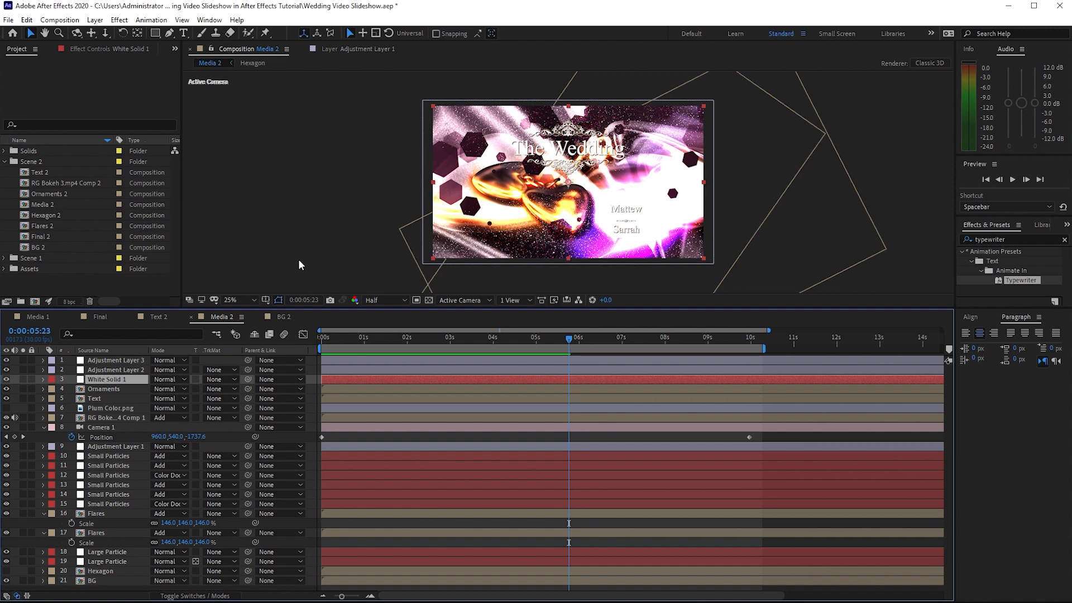
{"action": "key", "text": "Delete"}
{"action": "left_click", "coordinate": [102, 380]}
{"action": "key", "text": "Delete"}
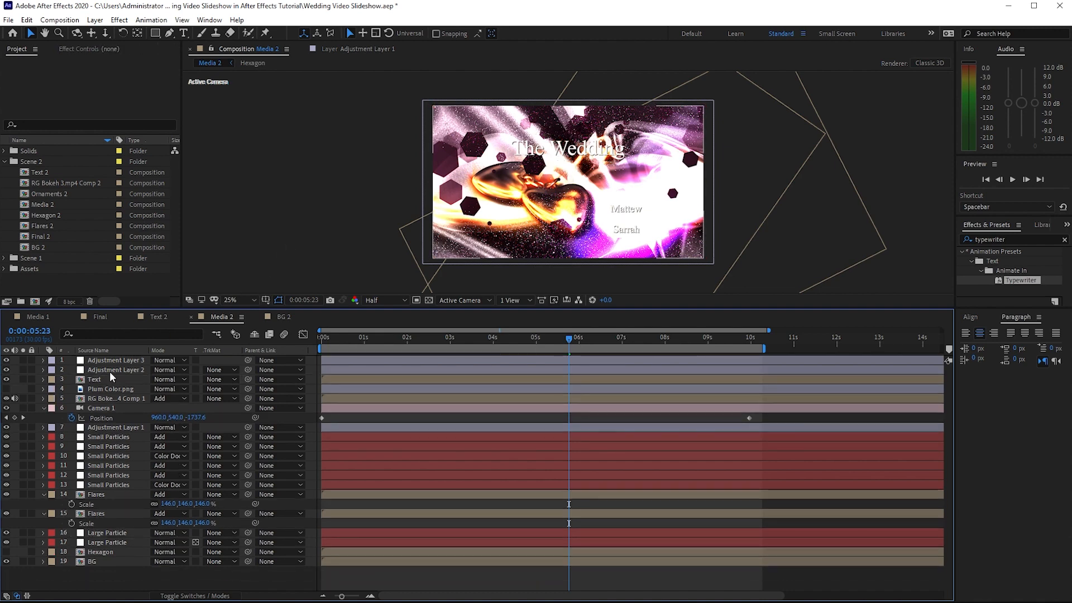
Replace the BG and Hexagon layers in Media 2 with the BG 2 and Hexagon 2 compositions
{"action": "left_click", "coordinate": [110, 562]}
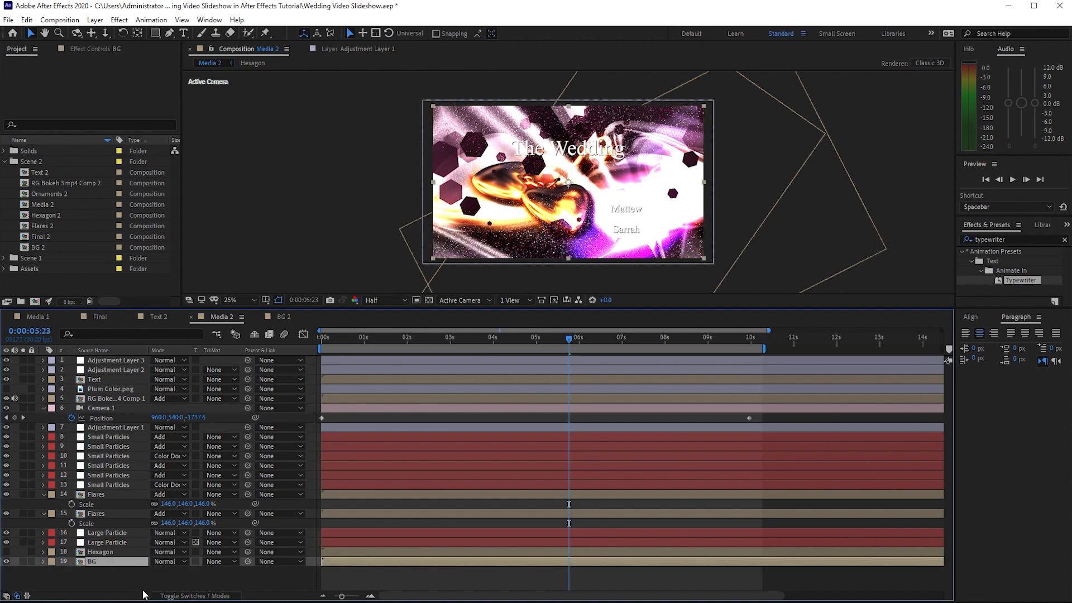
{"action": "left_click_drag", "start_coordinate": [72, 248], "coordinate": [96, 563]}
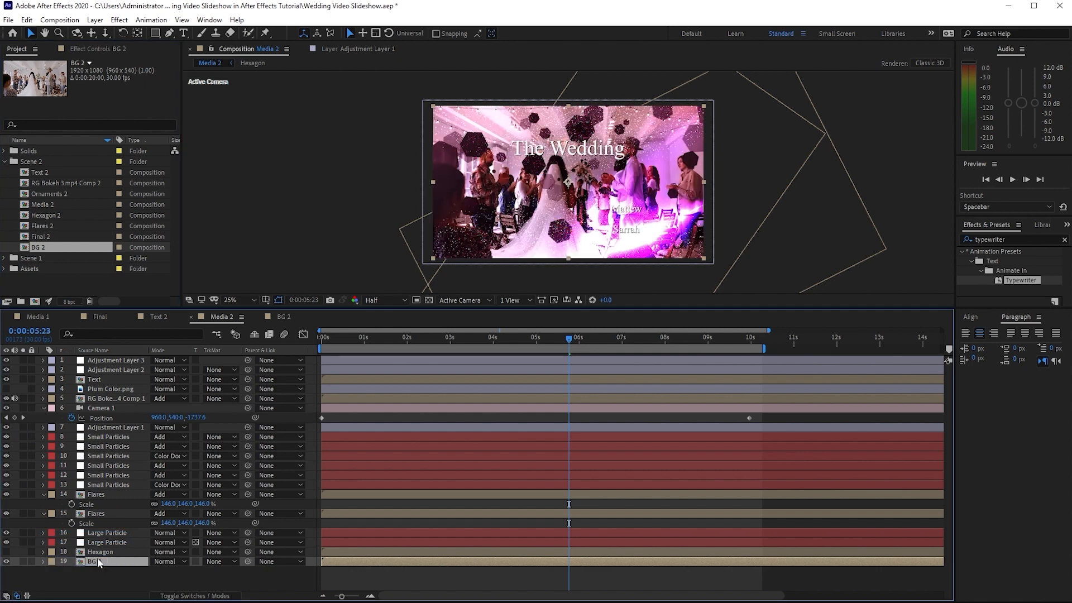
{"action": "left_click", "coordinate": [100, 552]}
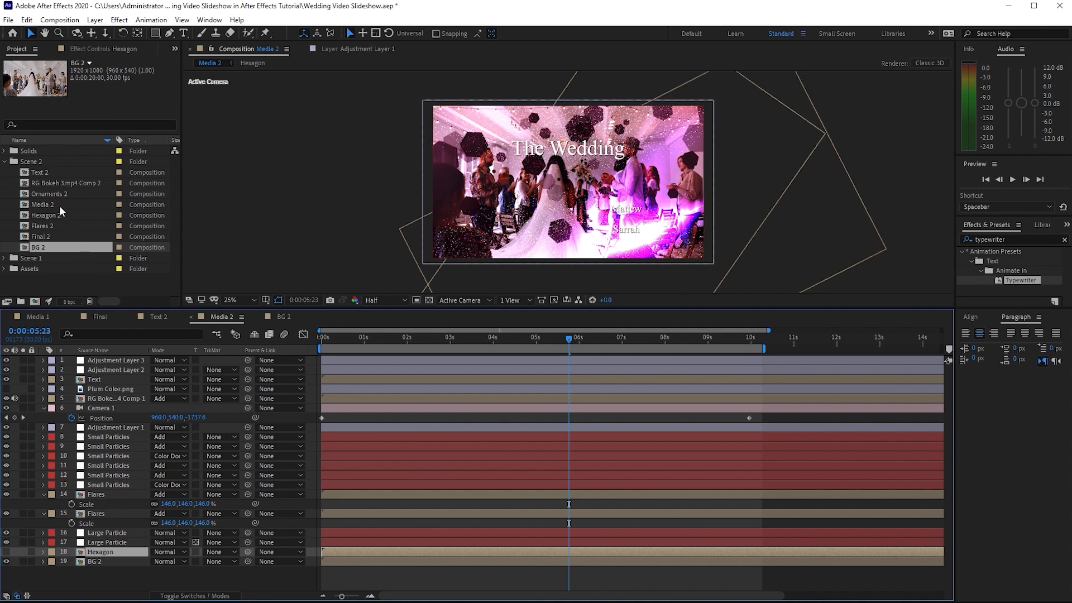
{"action": "left_click_drag", "start_coordinate": [56, 215], "coordinate": [99, 553]}
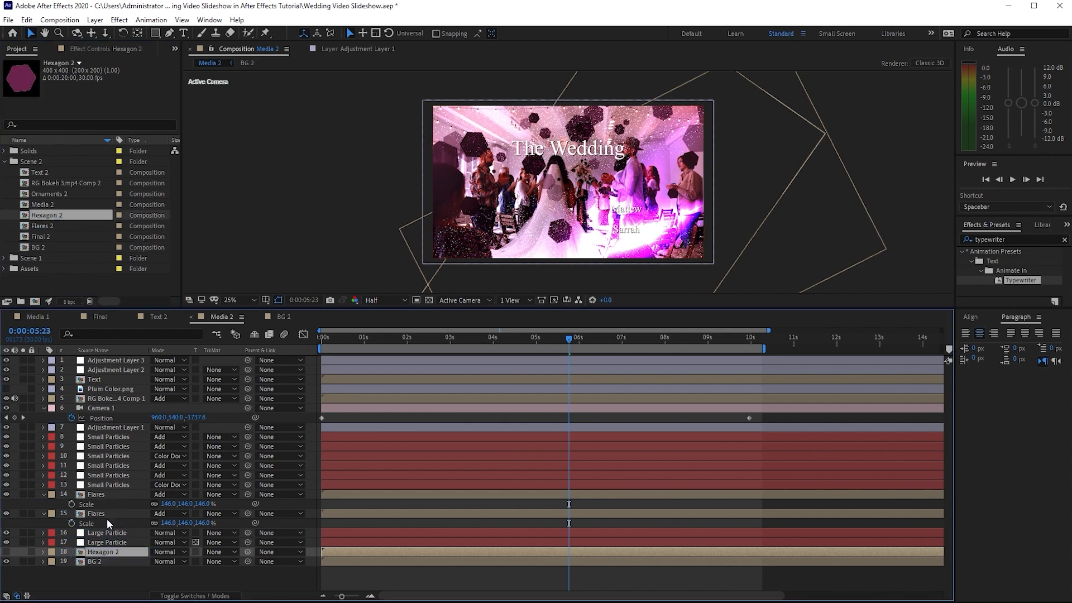
Replace both Flares layers in Media 2 with the Flares 2 composition
{"action": "left_click", "coordinate": [107, 514]}
{"action": "left_click", "coordinate": [112, 578]}
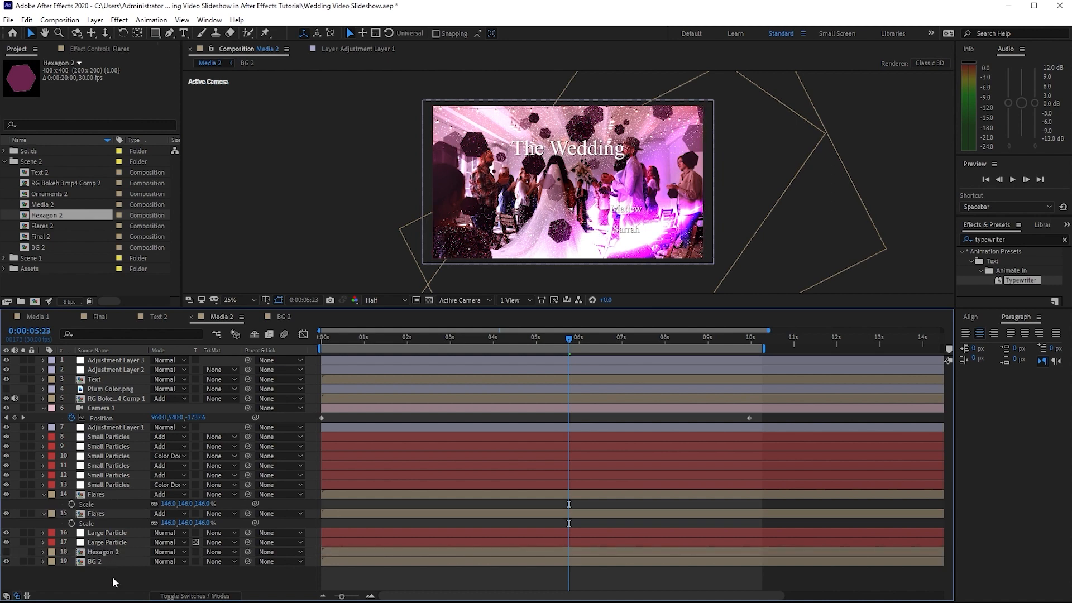
{"action": "left_click", "coordinate": [108, 515]}
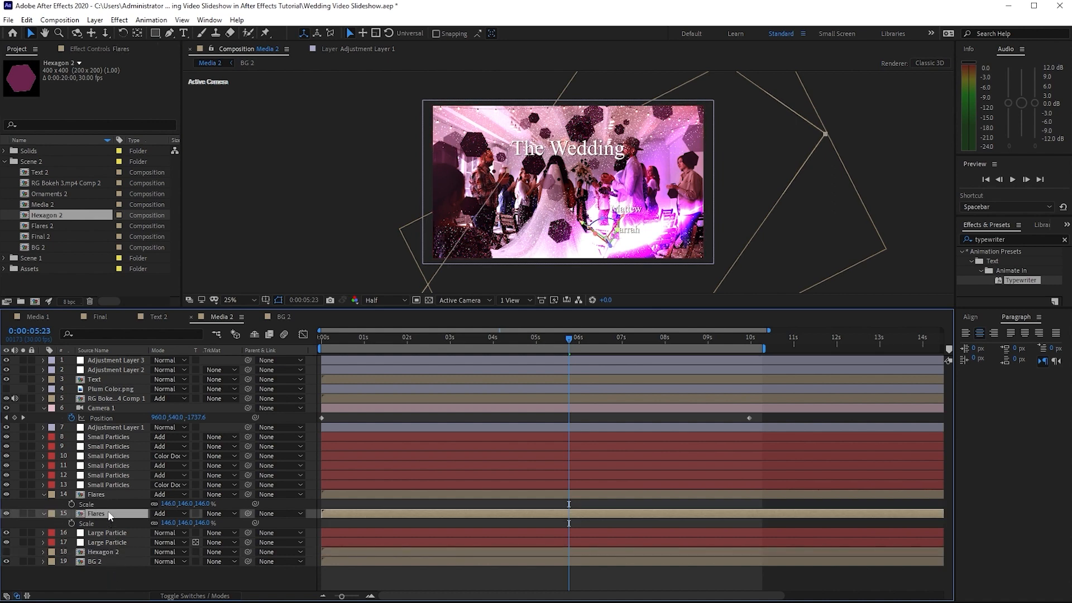
{"action": "left_click_drag", "start_coordinate": [81, 223], "coordinate": [103, 514]}
{"action": "left_click", "coordinate": [102, 494]}
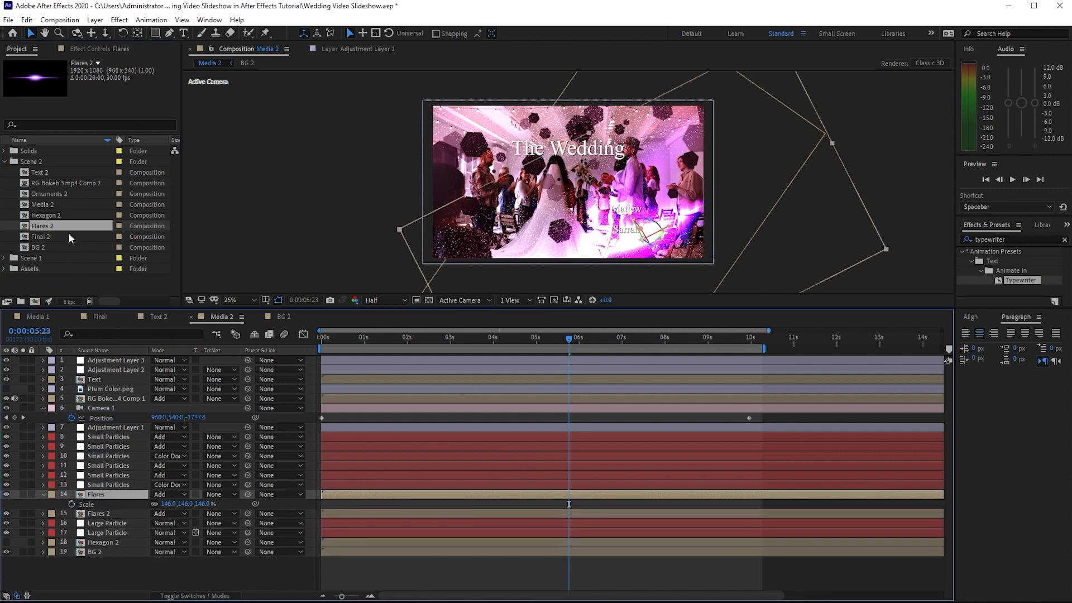
{"action": "left_click_drag", "start_coordinate": [69, 226], "coordinate": [100, 496]}
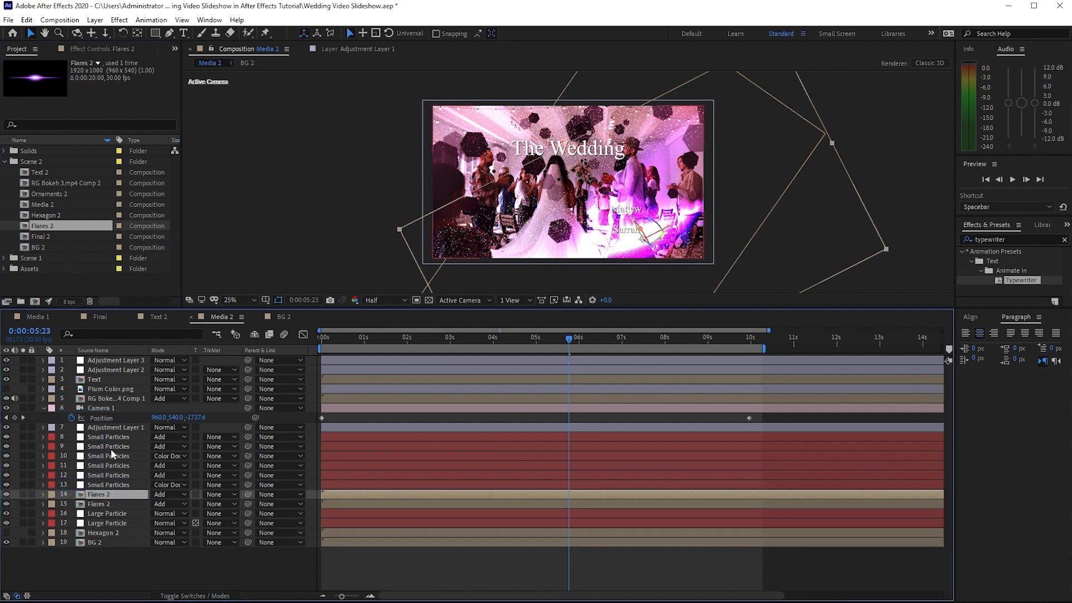
Replace the RG Bokeh comp and Text layers in Media 2 with RG Bokeh 3.mp4 Comp 2 and Text 2
{"action": "left_click", "coordinate": [107, 399]}
{"action": "left_click_drag", "start_coordinate": [72, 184], "coordinate": [100, 398]}
{"action": "left_click", "coordinate": [98, 379]}
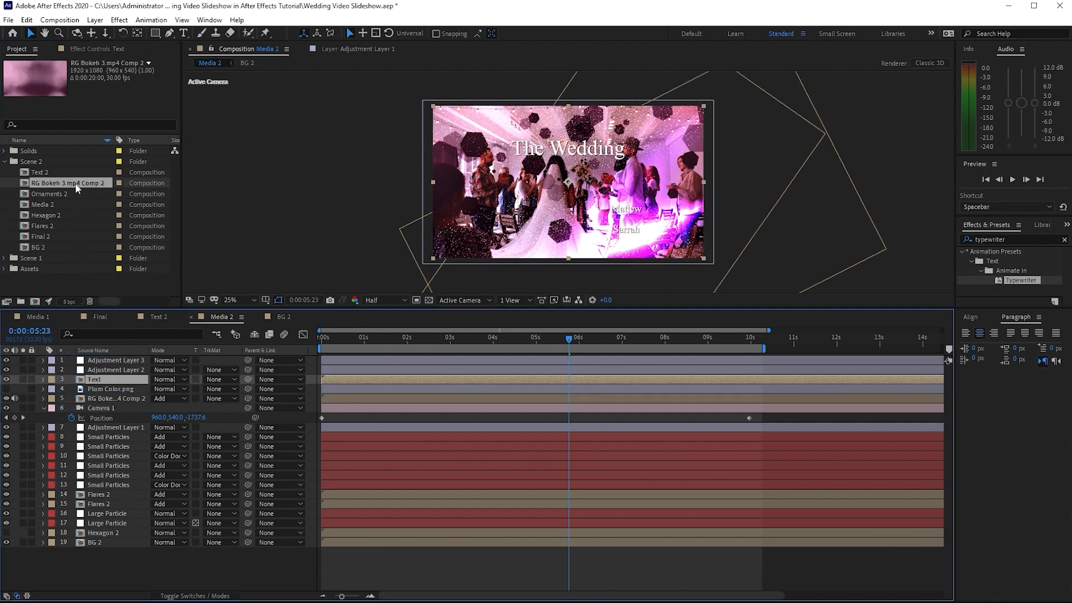
{"action": "left_click_drag", "start_coordinate": [56, 172], "coordinate": [100, 380]}
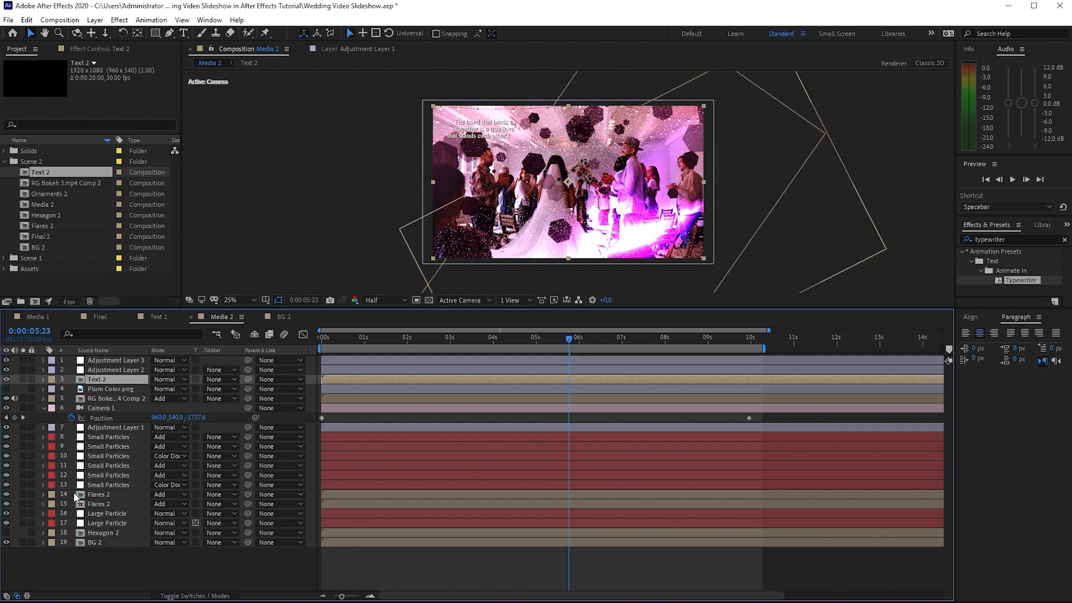
Shift both Flares 2 layers together along X, to X positions 1614 and 1369
{"action": "left_click_drag", "start_coordinate": [72, 495], "coordinate": [172, 507]}
{"action": "key", "text": "space"}
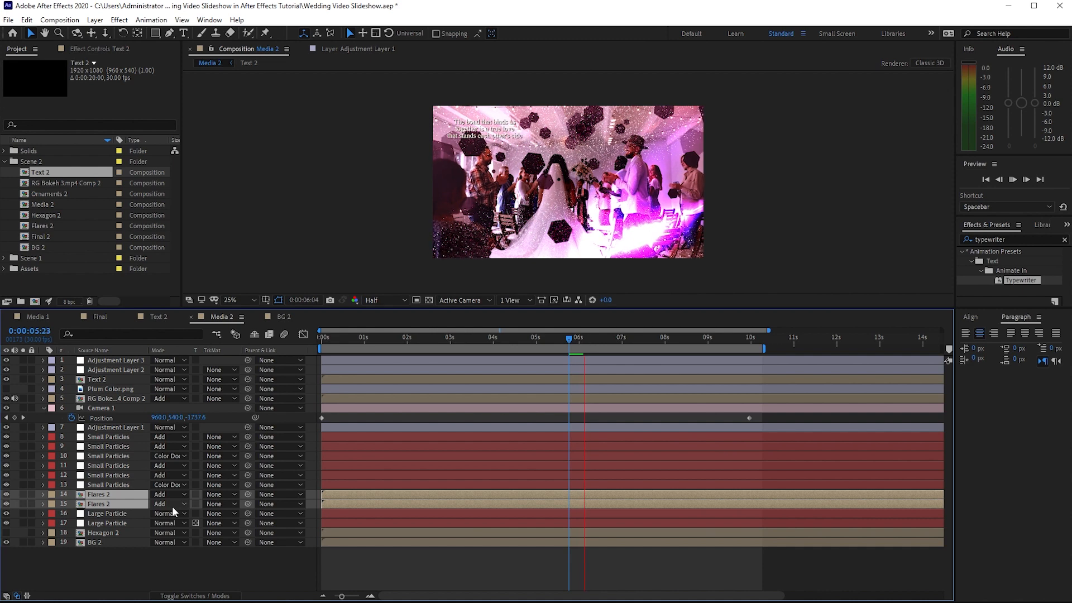
{"action": "key", "text": "p"}
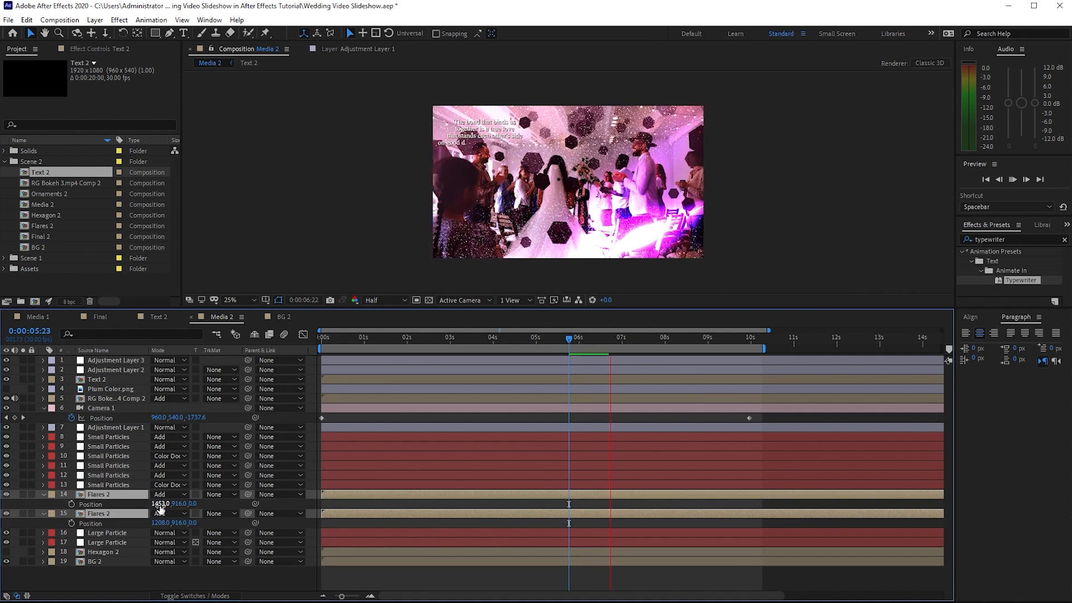
{"action": "left_click_drag", "start_coordinate": [162, 504], "coordinate": [252, 506]}
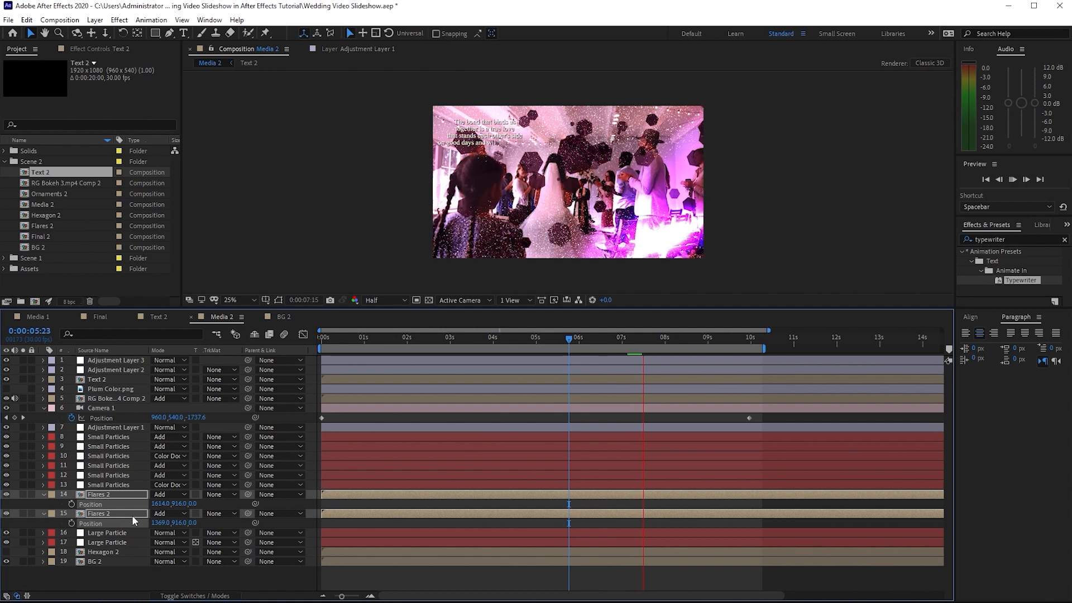
Scale both Flares 2 layers to 233% and set their Y position to 1063
{"action": "key", "text": "s"}
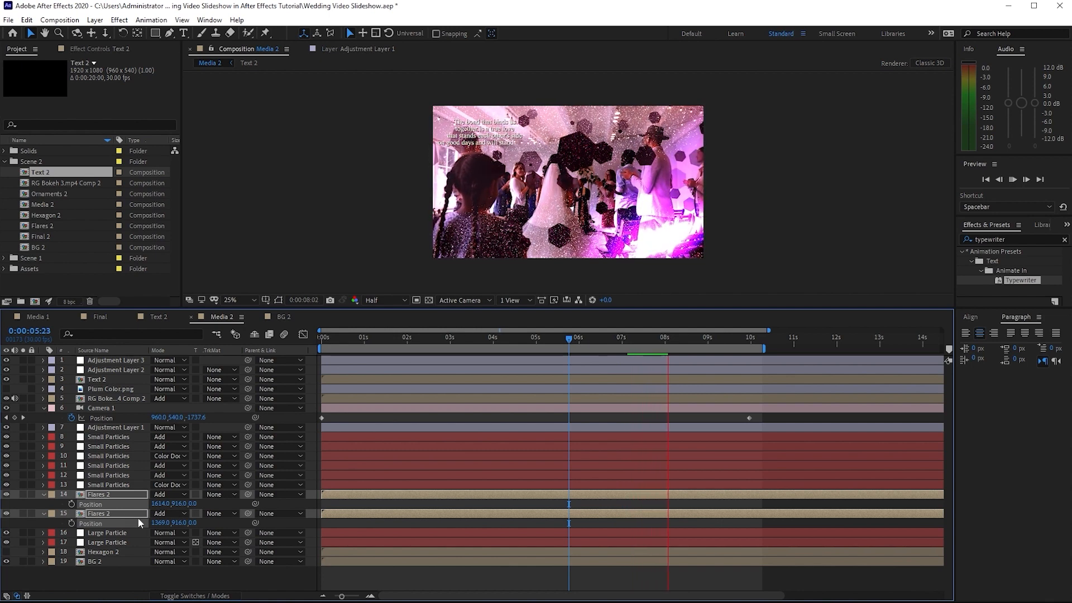
{"action": "left_click_drag", "start_coordinate": [167, 522], "coordinate": [233, 534]}
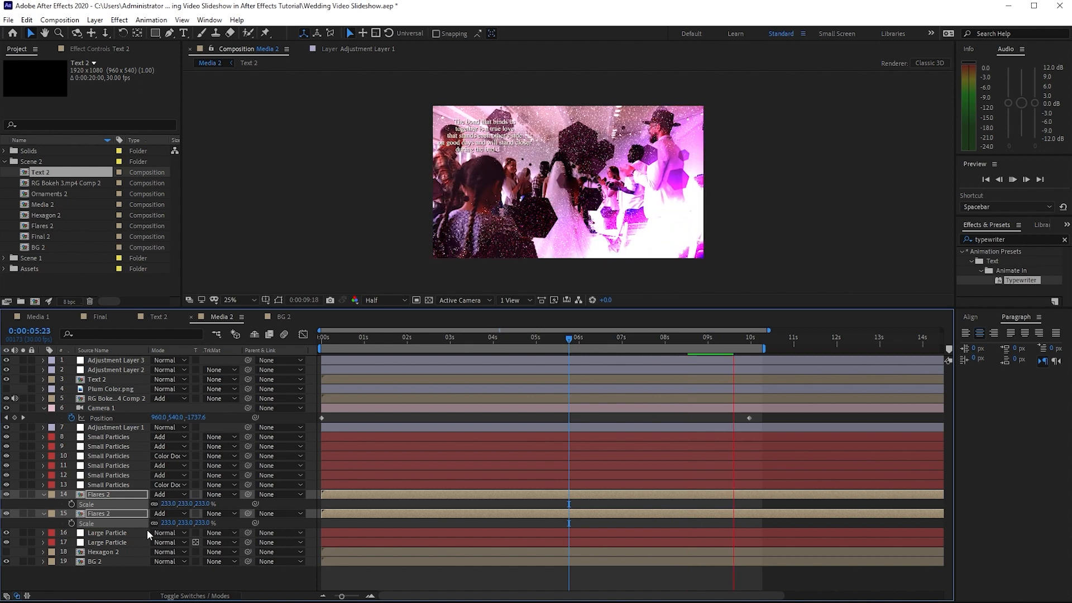
{"action": "key", "text": "p"}
{"action": "left_click_drag", "start_coordinate": [176, 519], "coordinate": [202, 534]}
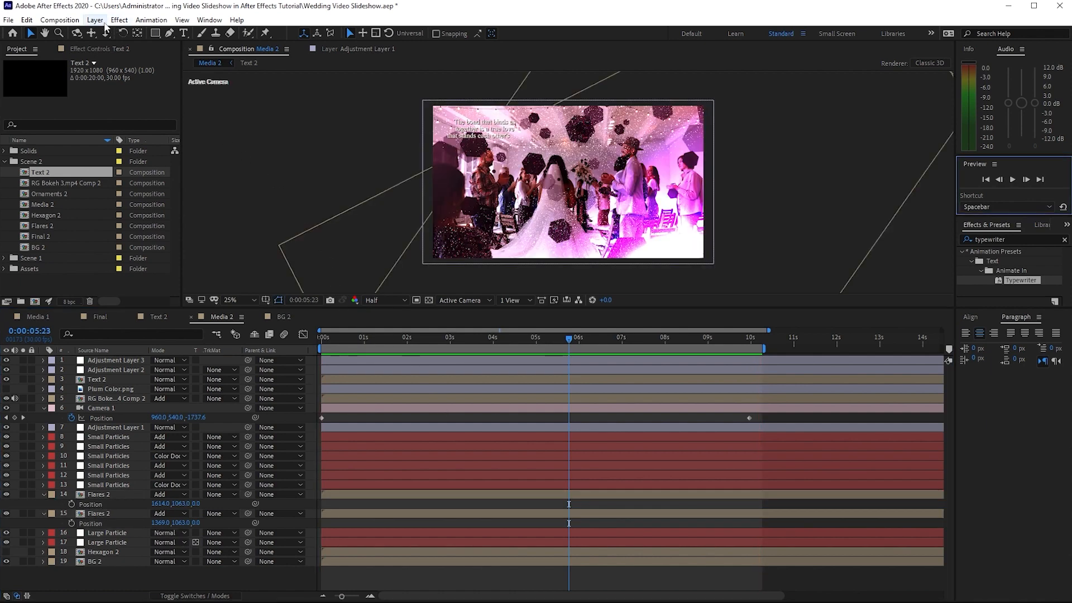
Create a new 1920 × 1080, 30 fps composition named Final with a duration of 0:00:40:00
{"action": "left_click", "coordinate": [75, 20]}
{"action": "left_click", "coordinate": [83, 34]}
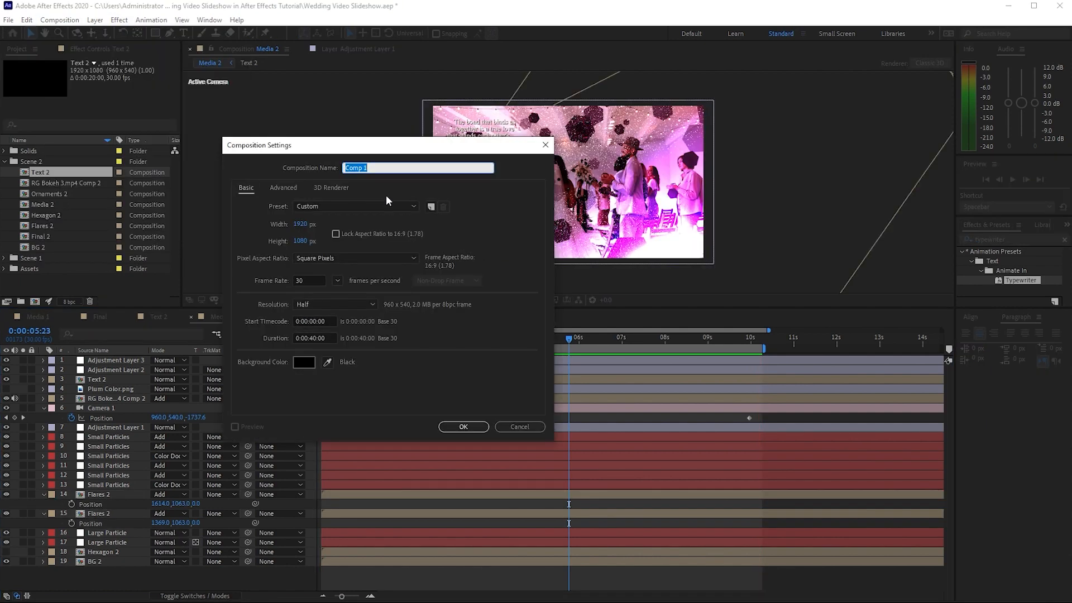
{"action": "type", "text": "Final"}
{"action": "left_click", "coordinate": [458, 428]}
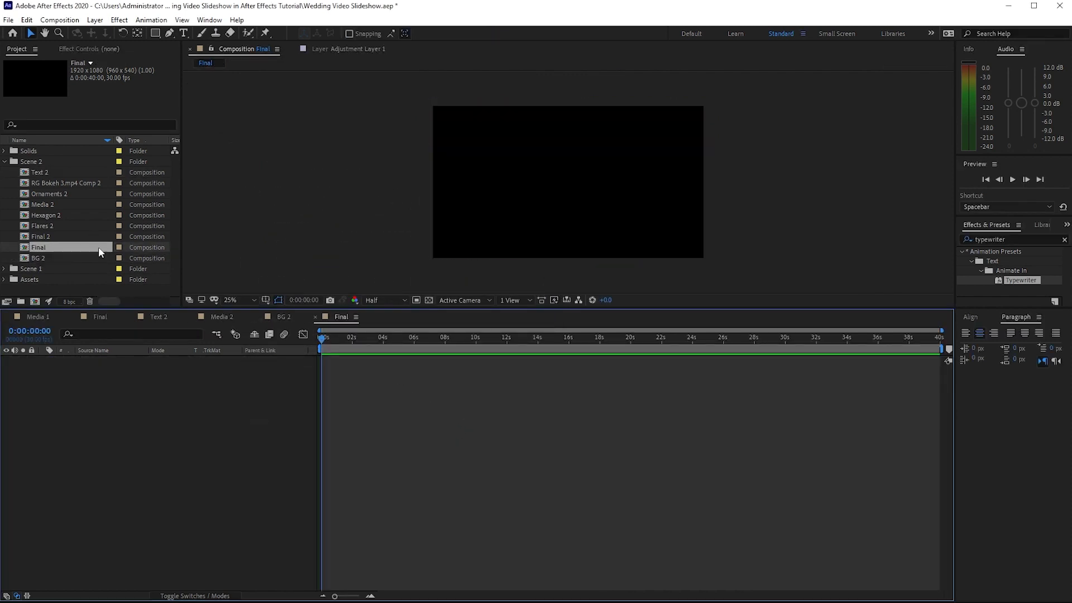
Add Media 2 above Media 1 in the new Final composition, with Media 2 starting at about 12 seconds
{"action": "left_click_drag", "start_coordinate": [50, 206], "coordinate": [77, 363]}
{"action": "left_click", "coordinate": [5, 270]}
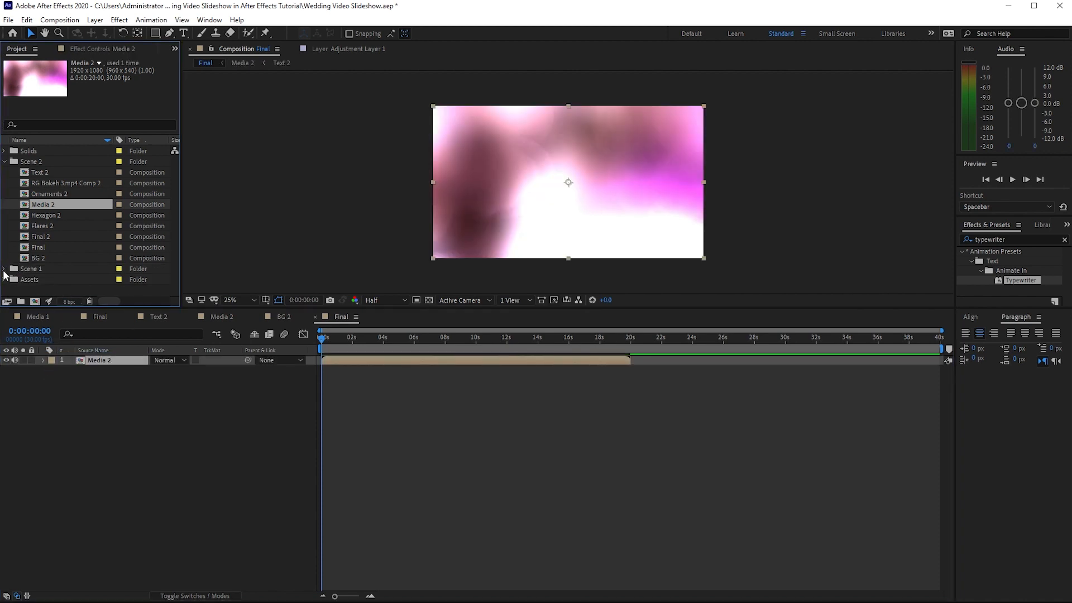
{"action": "scroll", "coordinate": [7, 276], "scroll_direction": "down", "scroll_amount": 3}
{"action": "left_click_drag", "start_coordinate": [49, 248], "coordinate": [65, 383]}
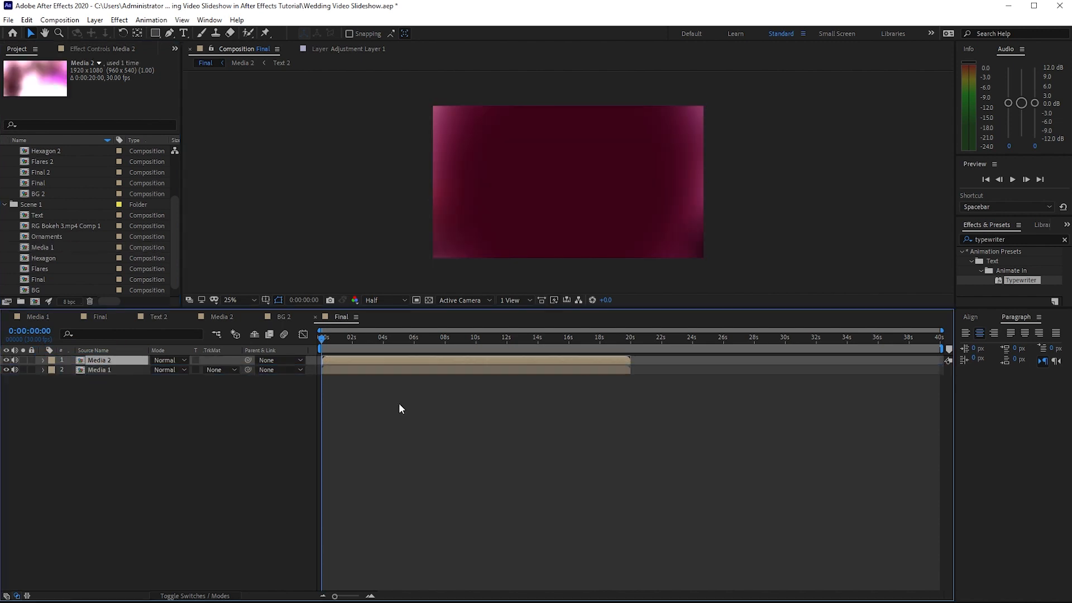
{"action": "left_click_drag", "start_coordinate": [389, 360], "coordinate": [575, 360]}
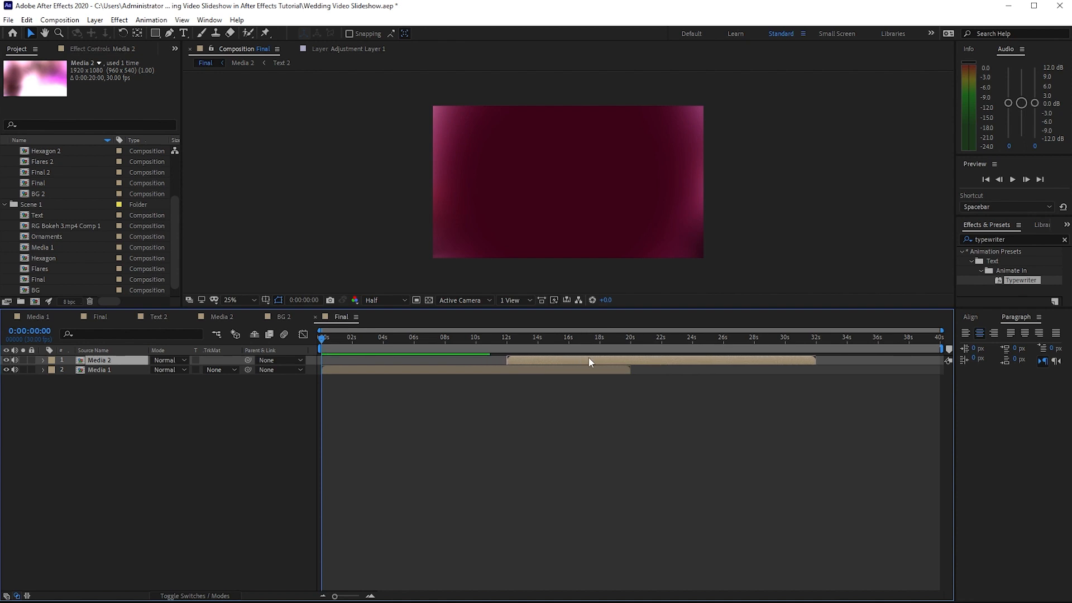
{"action": "key", "text": "space"}
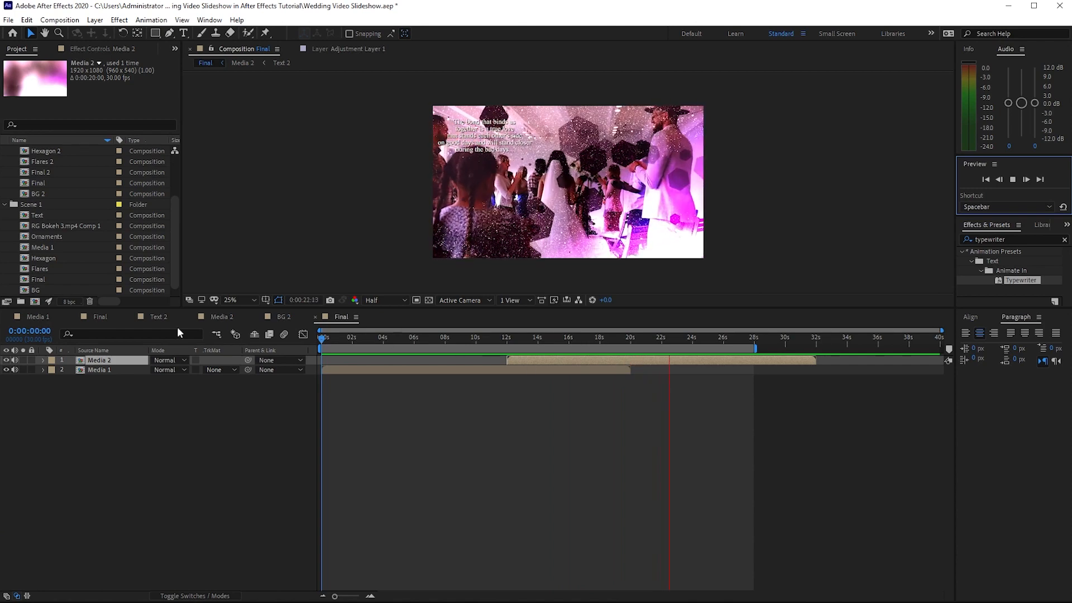
Apply a Tint effect to the BG layer in Media 1 with Amount to Tint at 50%
{"action": "left_click", "coordinate": [38, 317]}
{"action": "left_click", "coordinate": [120, 582]}
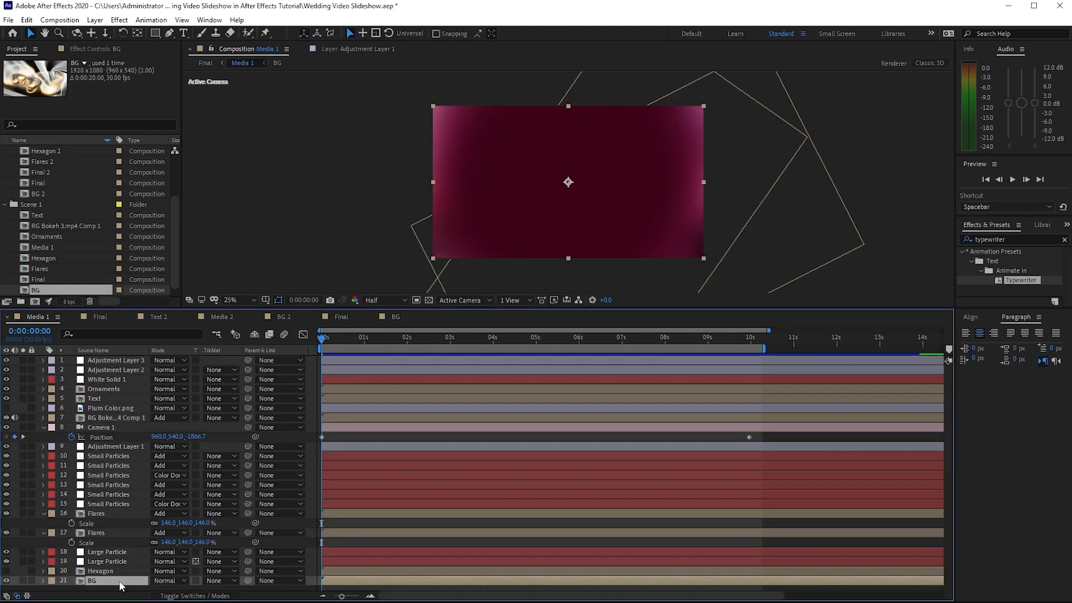
{"action": "left_click", "coordinate": [116, 22]}
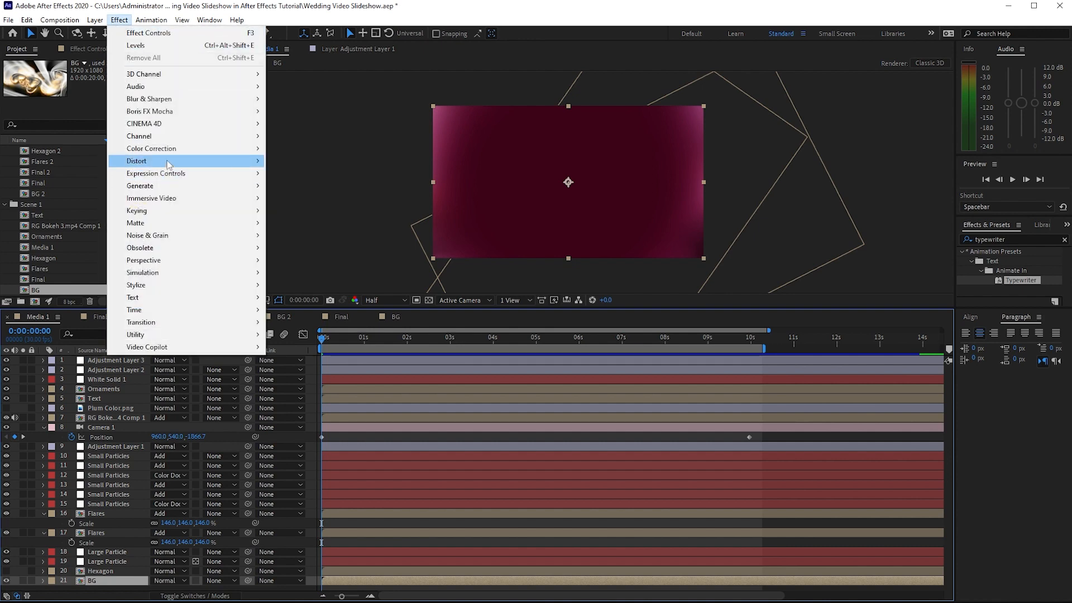
{"action": "mouse_move", "coordinate": [176, 148]}
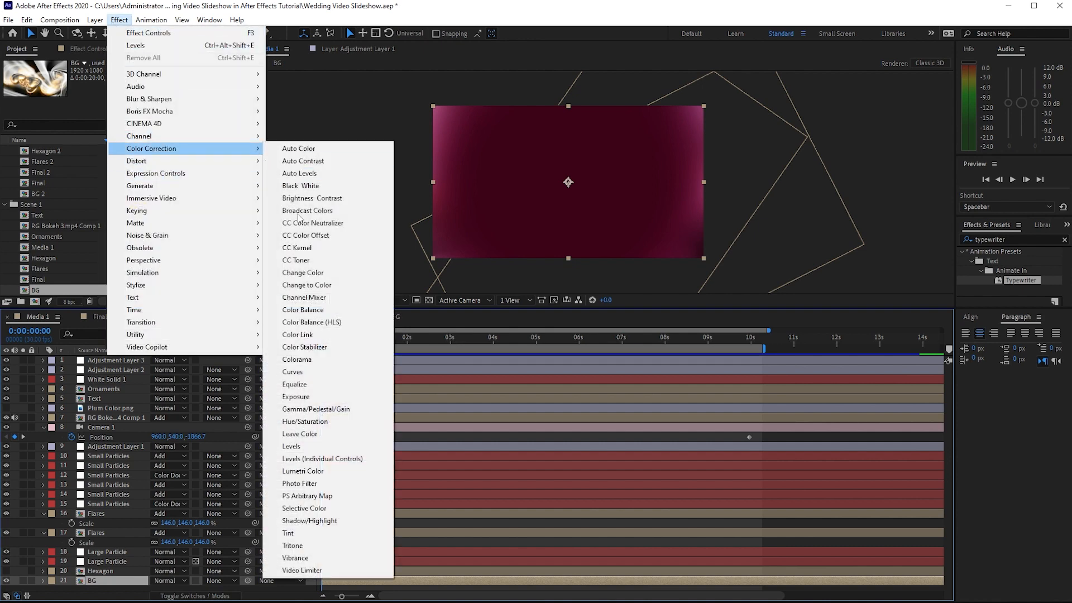
{"action": "left_click", "coordinate": [296, 534]}
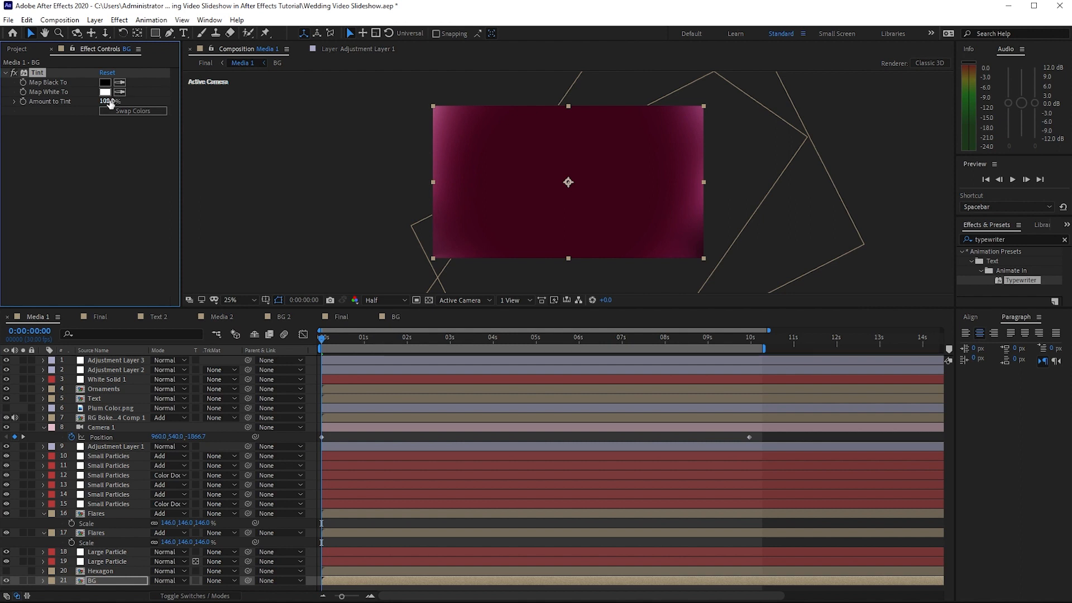
{"action": "left_click_drag", "start_coordinate": [110, 103], "coordinate": [86, 110]}
{"action": "left_click", "coordinate": [480, 342]}
{"action": "left_click_drag", "start_coordinate": [494, 345], "coordinate": [595, 356]}
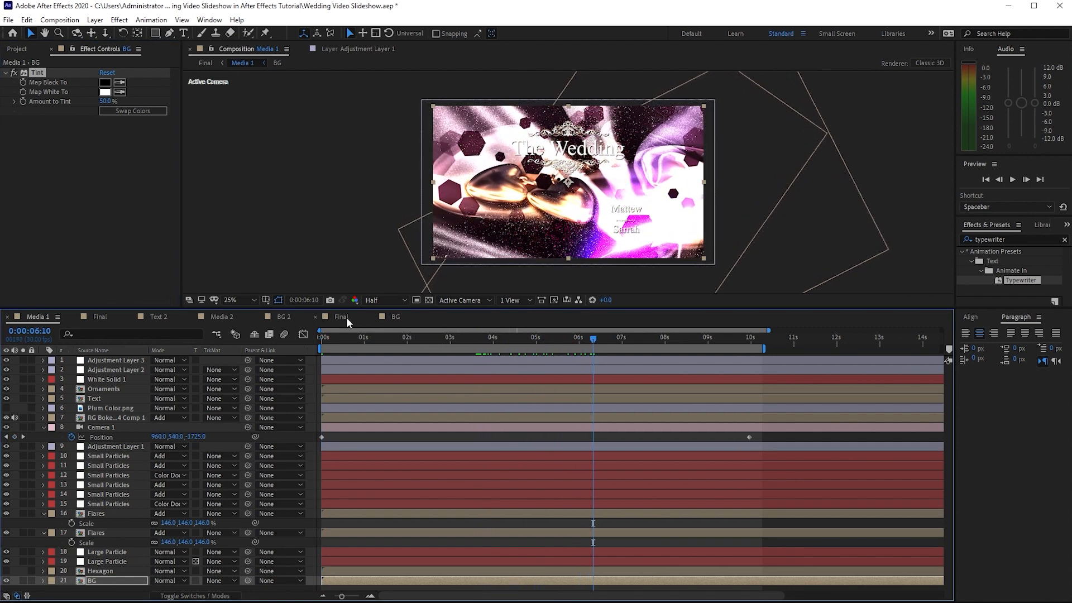
Apply a Tint effect to the BG 2 layer in Media 2 and lower its Amount to Tint
{"action": "left_click", "coordinate": [214, 318]}
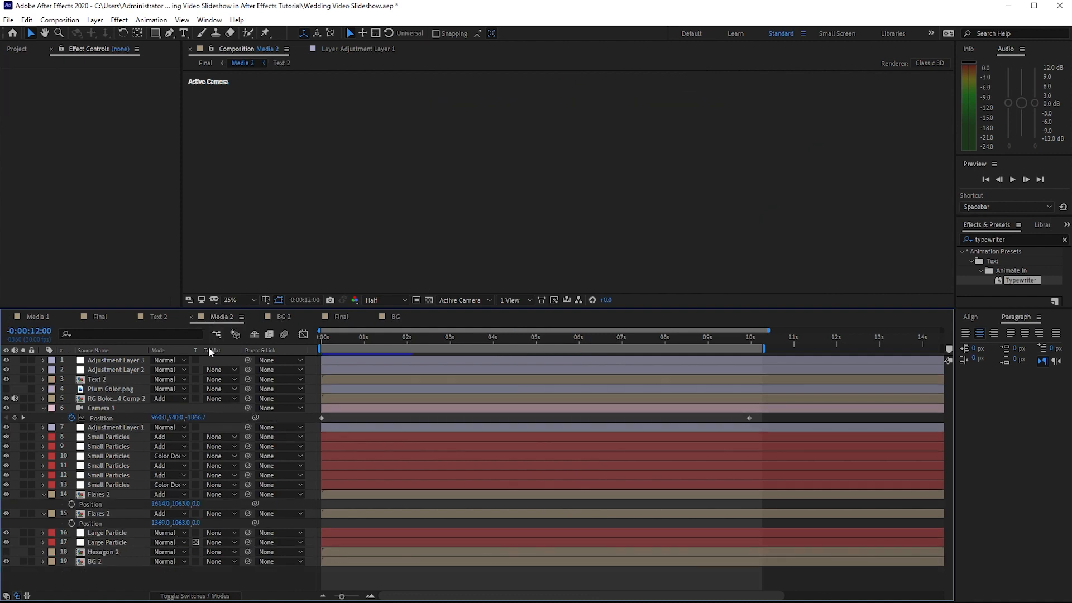
{"action": "left_click", "coordinate": [119, 20]}
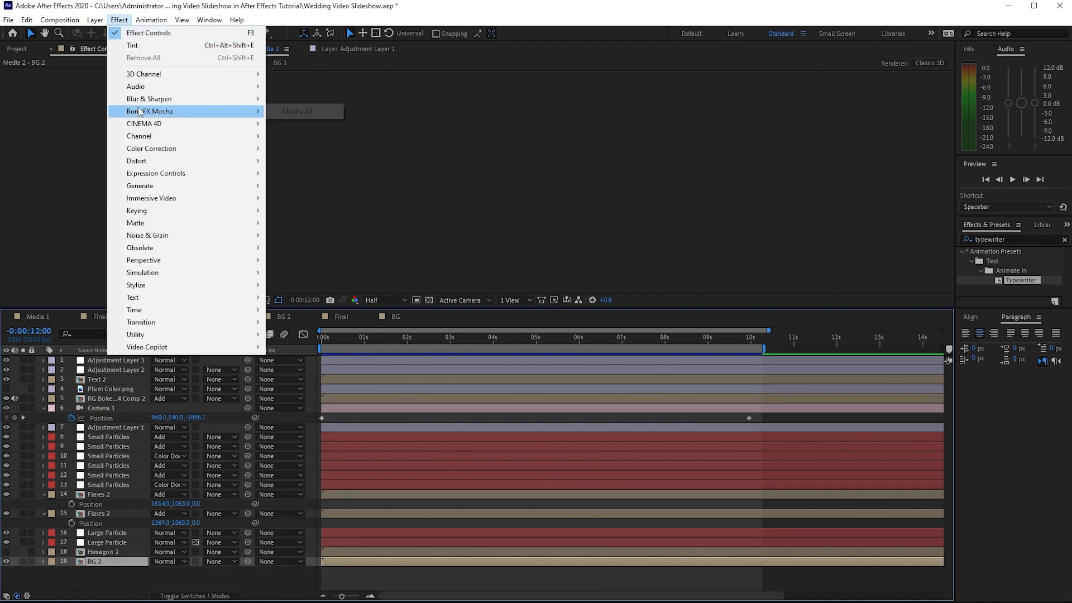
{"action": "mouse_move", "coordinate": [189, 148]}
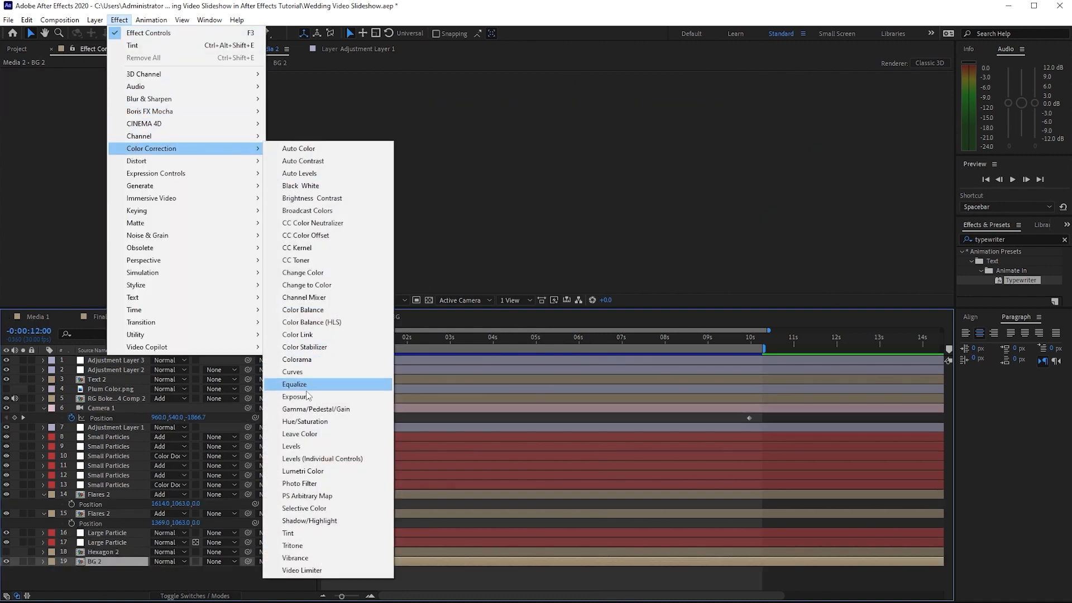
{"action": "left_click", "coordinate": [289, 533]}
{"action": "left_click", "coordinate": [108, 101]}
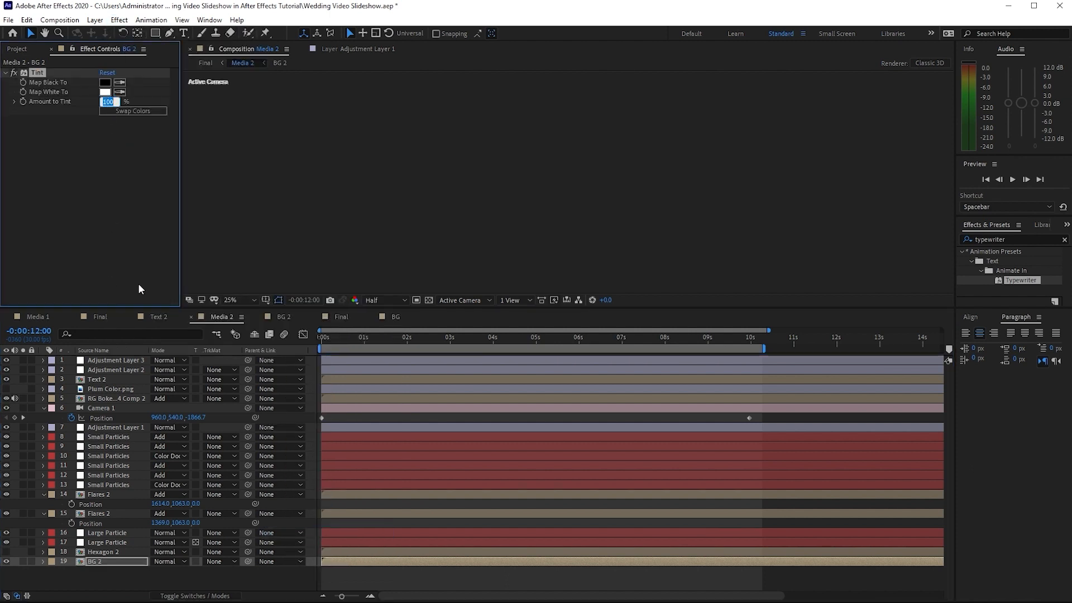
{"action": "type", "text": "5"}
Close the Scene 1 Final timeline and play back the new Final composition containing both scenes
{"action": "left_click", "coordinate": [100, 317]}
{"action": "key", "text": "space"}
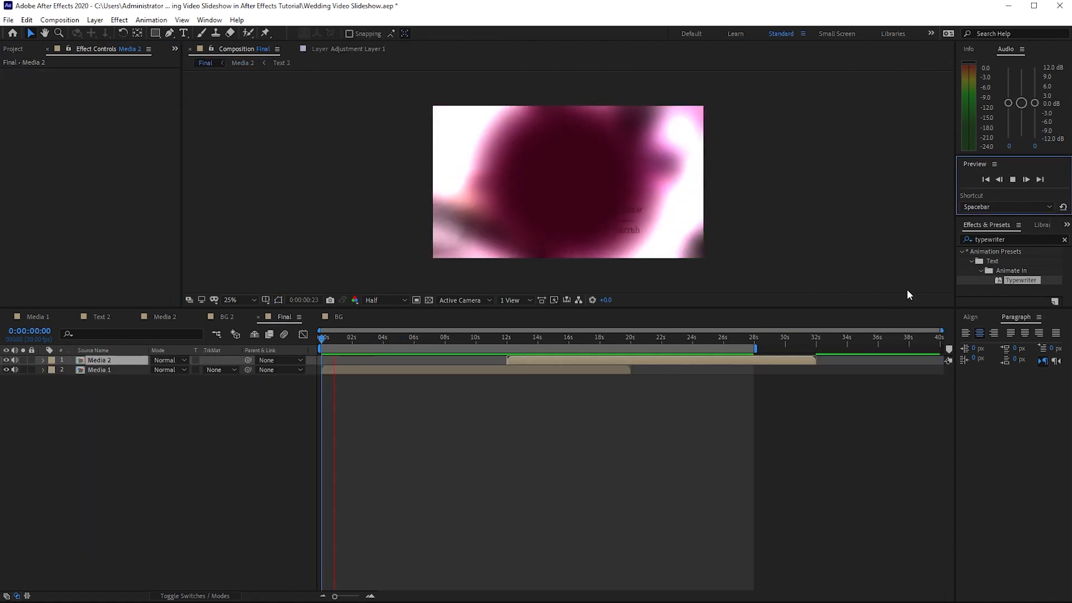